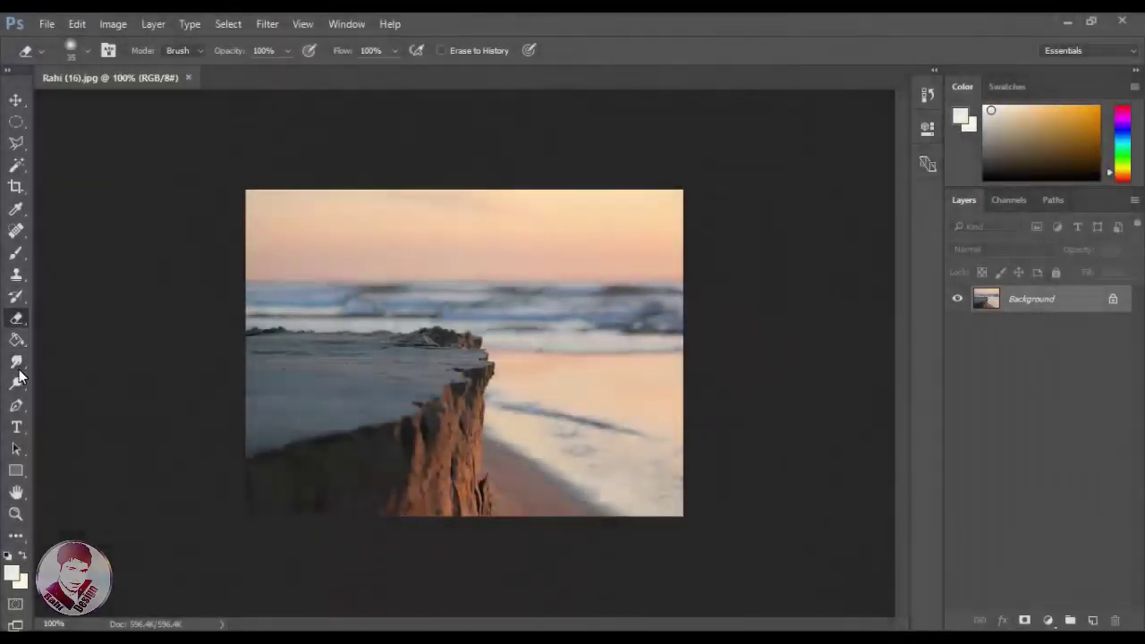
With Rahi (16).jpg open, switch to the Zoom tool to inspect the cliff
click(15, 515)
Zoom in and start a pen path up the cliff's rock edge
drag(573, 446, 368, 554)
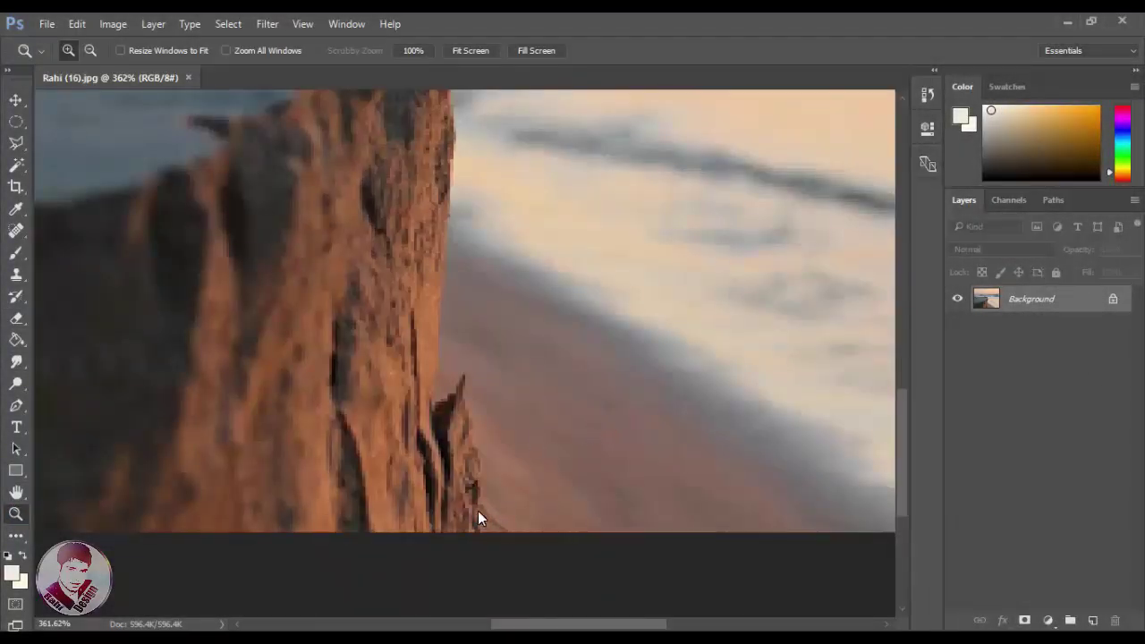
key(p)
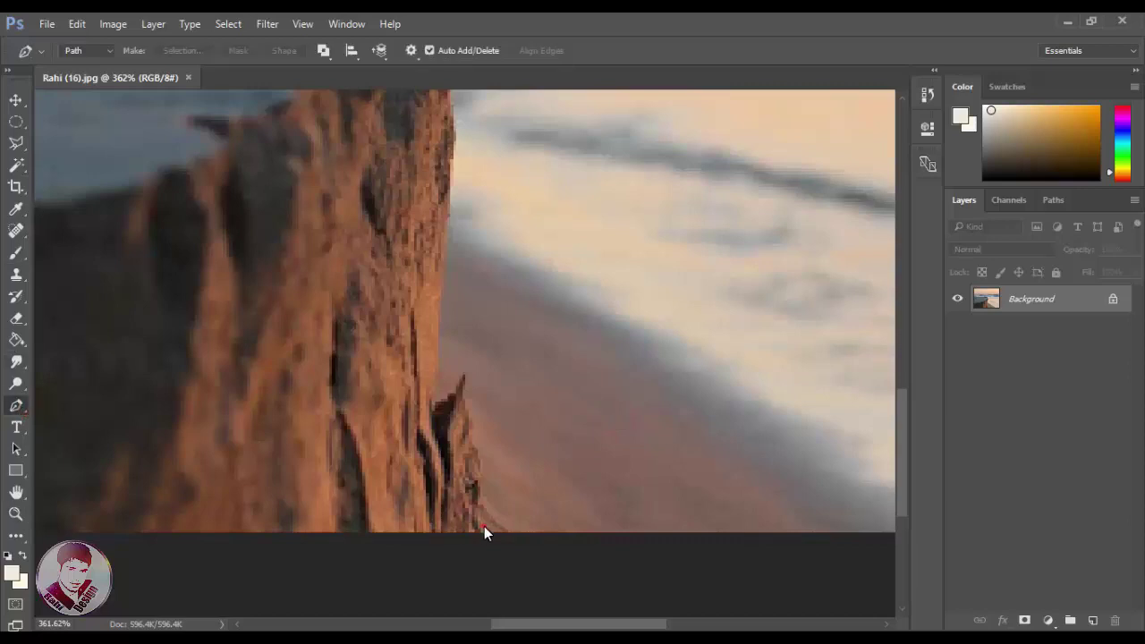
click(483, 526)
click(485, 476)
click(474, 445)
click(466, 393)
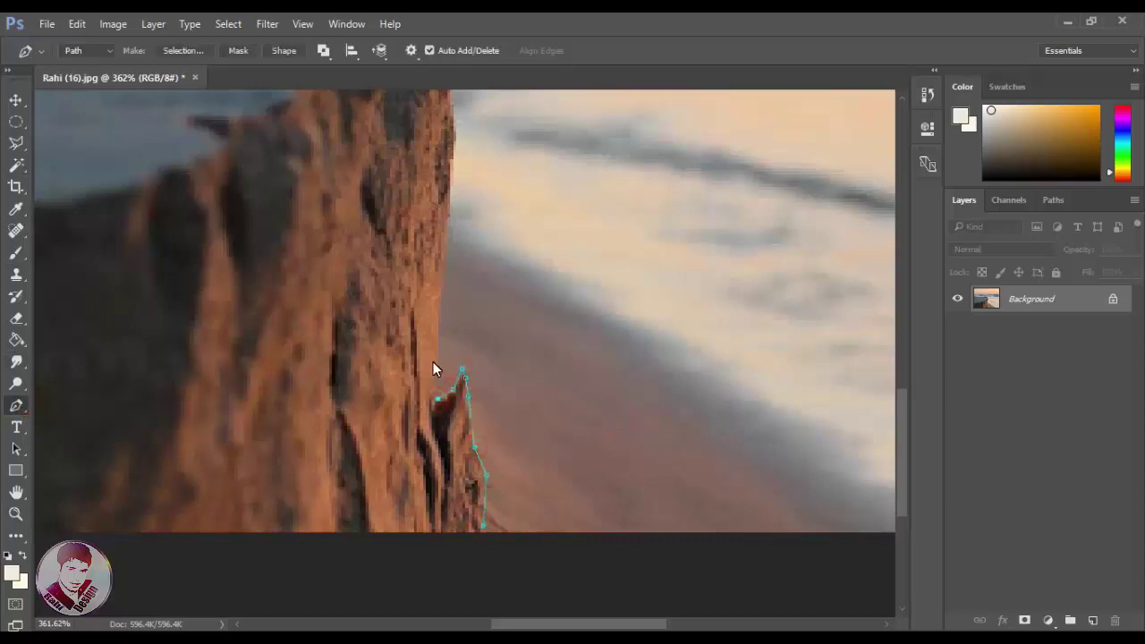
Continue the path along the clifftop, past the image edges, and close it at its start
drag(455, 100, 469, 257)
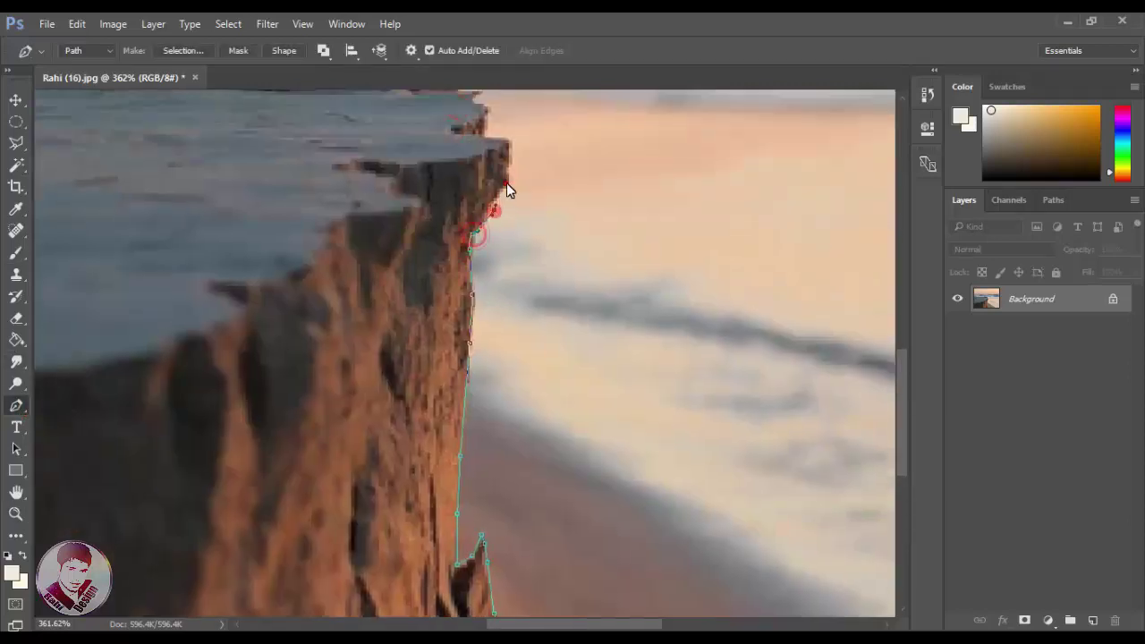
drag(487, 119, 532, 304)
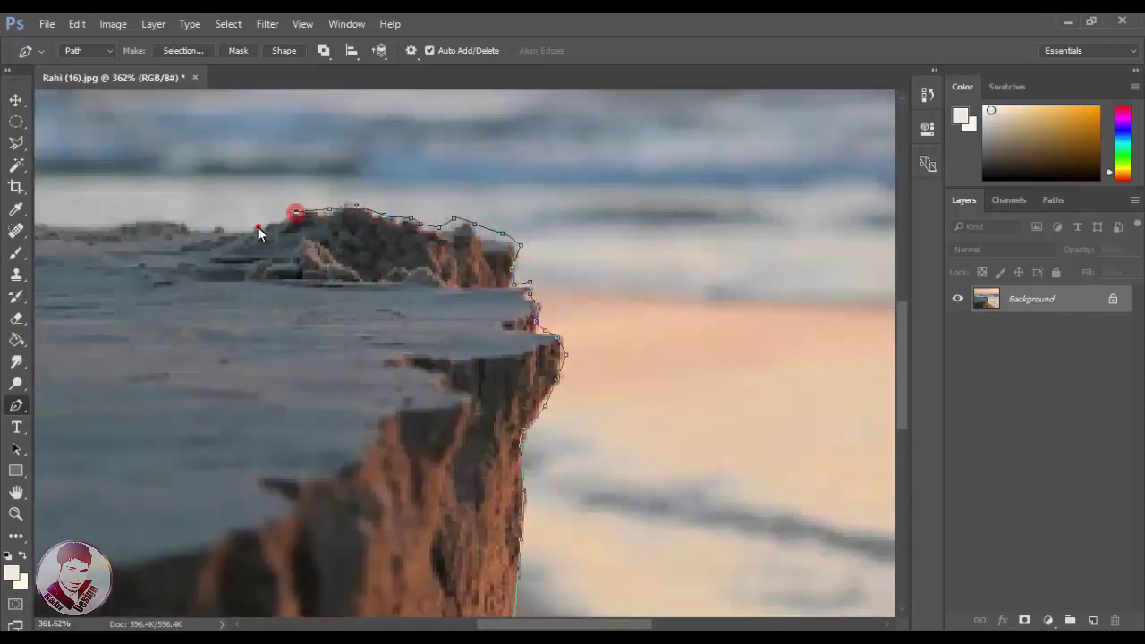
drag(80, 231, 447, 243)
click(332, 236)
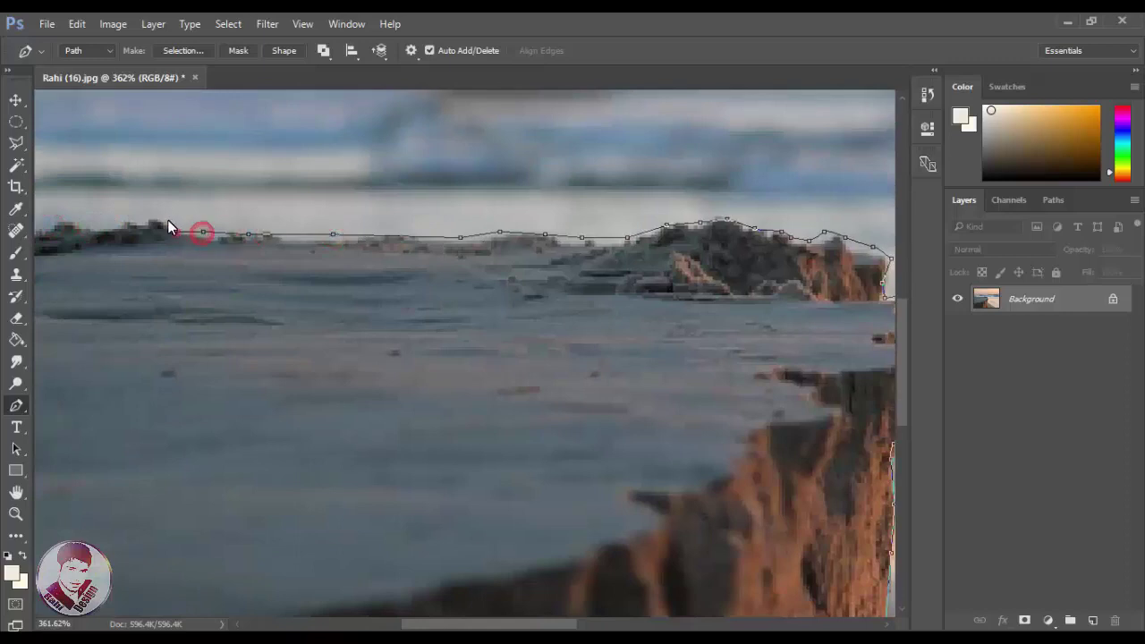
drag(89, 230, 375, 238)
scroll(317, 224, down, 10)
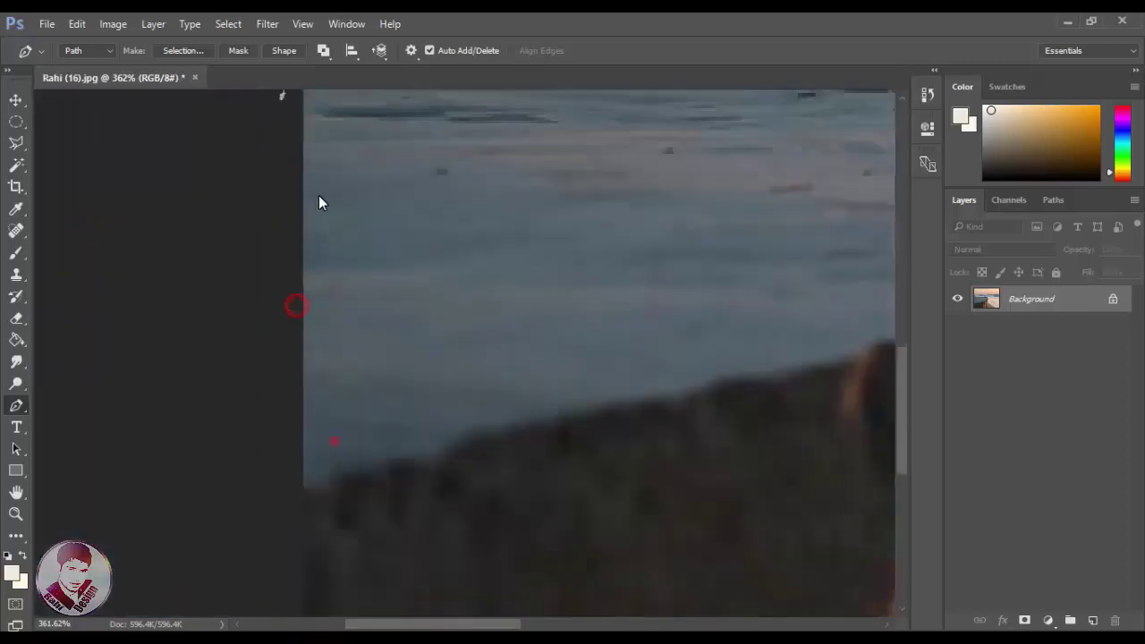
click(209, 302)
scroll(269, 314, right, 5)
click(301, 322)
click(512, 320)
click(635, 284)
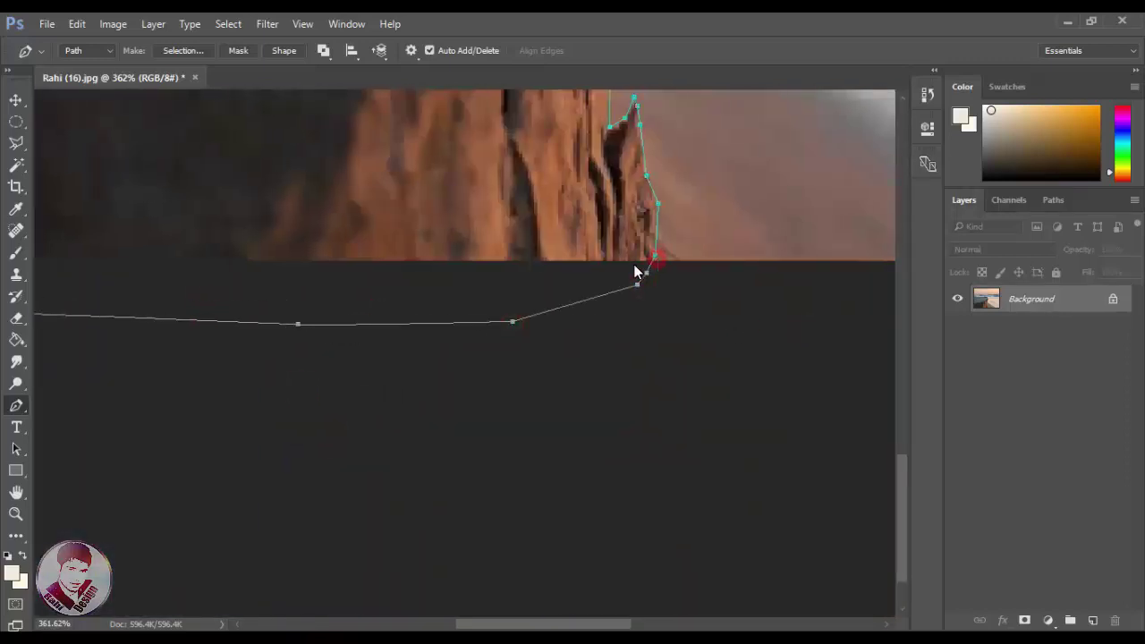
Fit the whole image in view and bring up the closed path's context menu
click(18, 512)
click(470, 50)
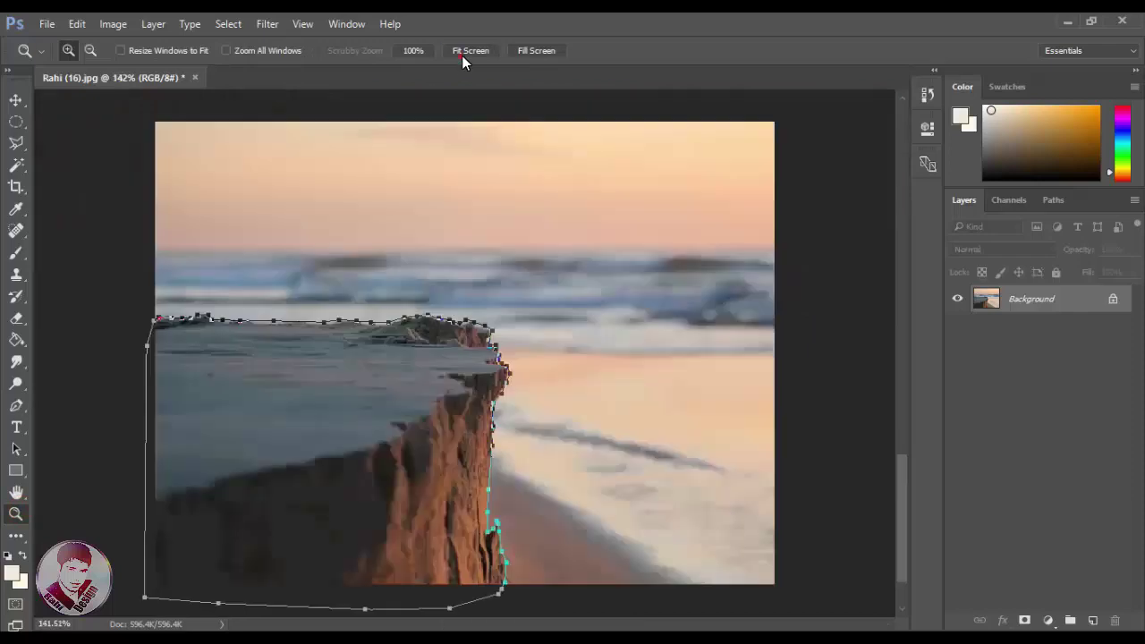
click(16, 403)
right_click(323, 400)
Turn the cliff path into a selection with a 1 px feather radius
click(380, 95)
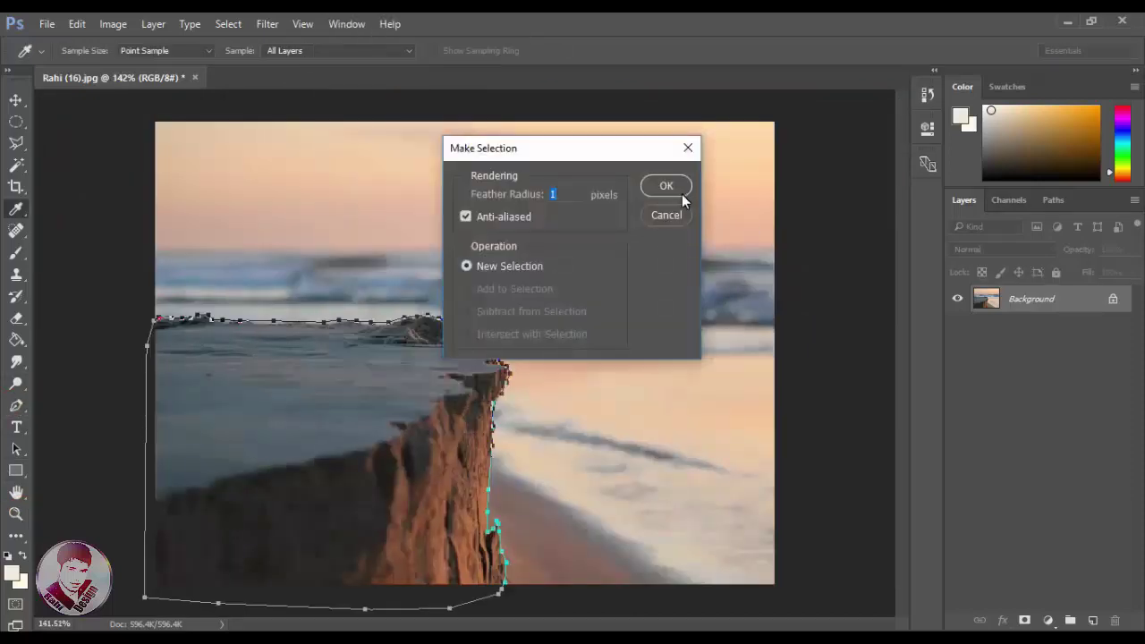
click(680, 192)
click(228, 24)
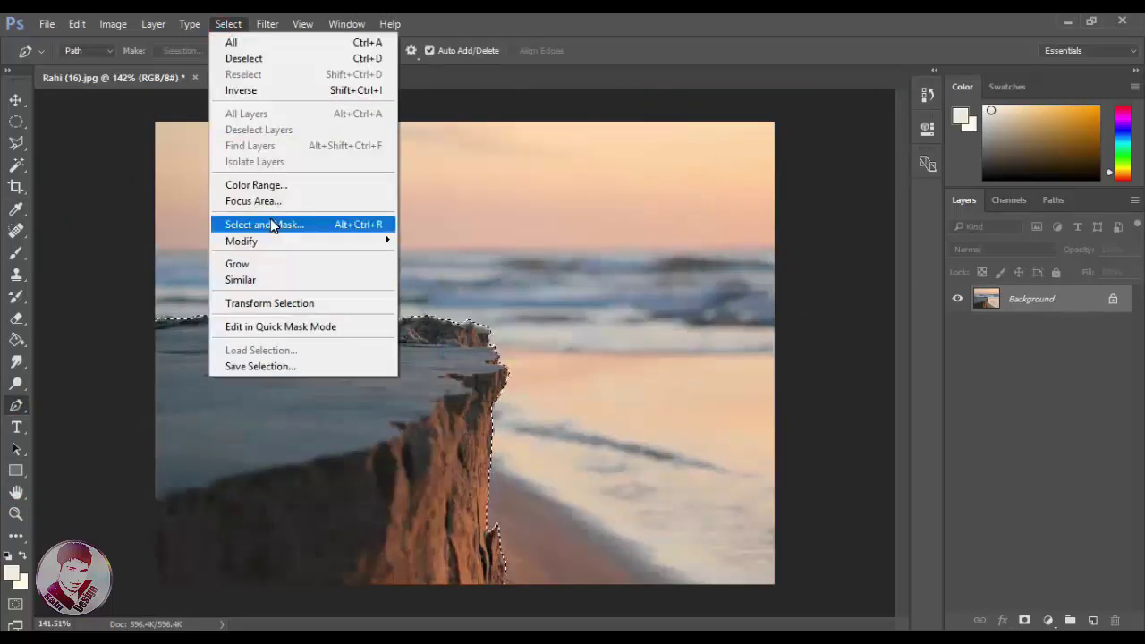
click(273, 225)
Refine edges with Radius 1 px, Shift Edge +26%, Contrast 10%, Feather 1.4 px, outputting to a masked new layer
drag(933, 296, 943, 298)
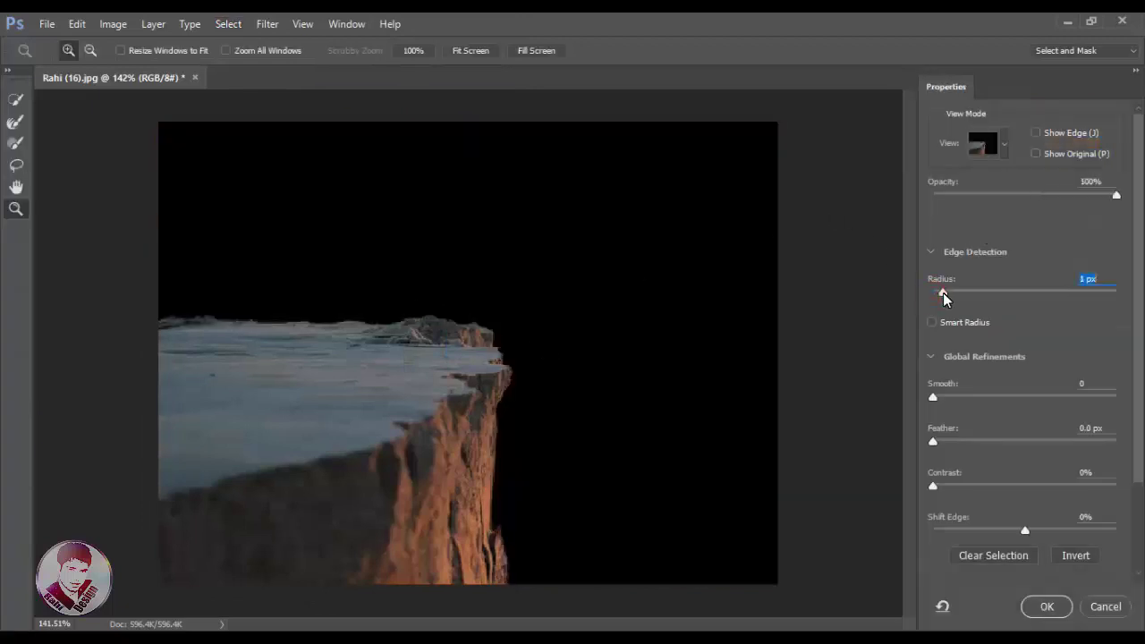
drag(1018, 531, 1048, 531)
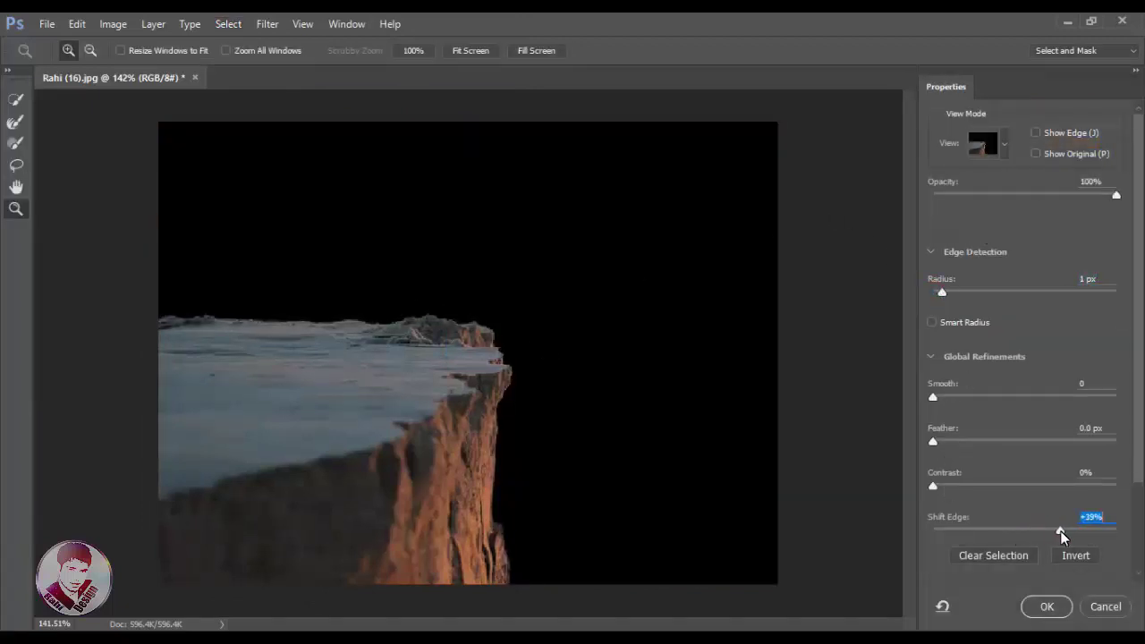
drag(935, 488, 951, 490)
drag(933, 442, 944, 441)
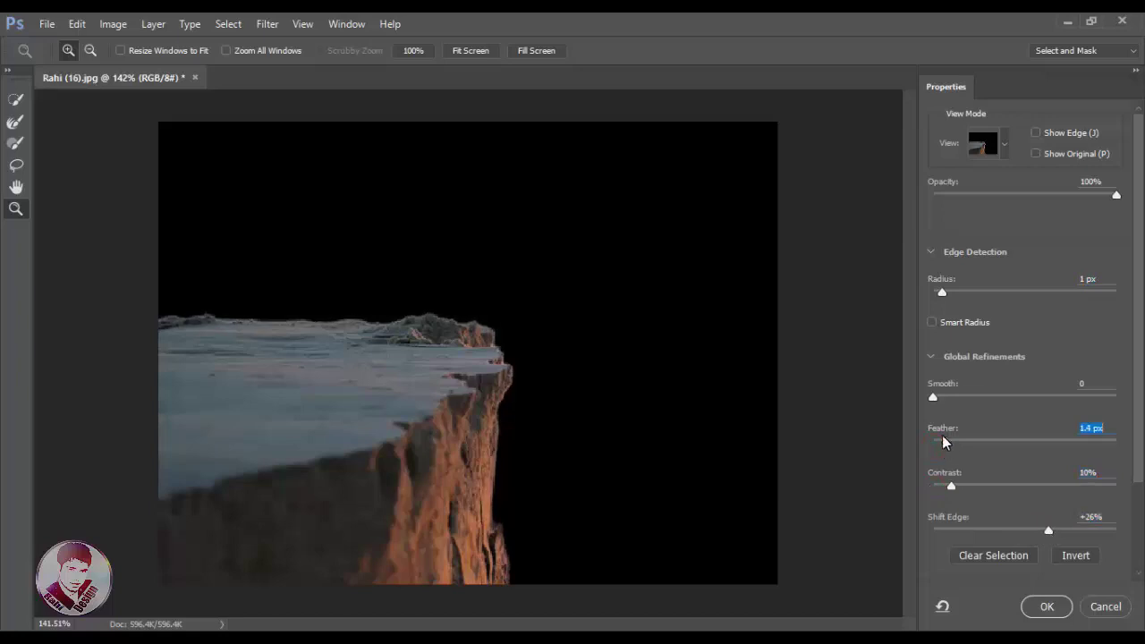
text(5)
scroll(1116, 499, down, 3)
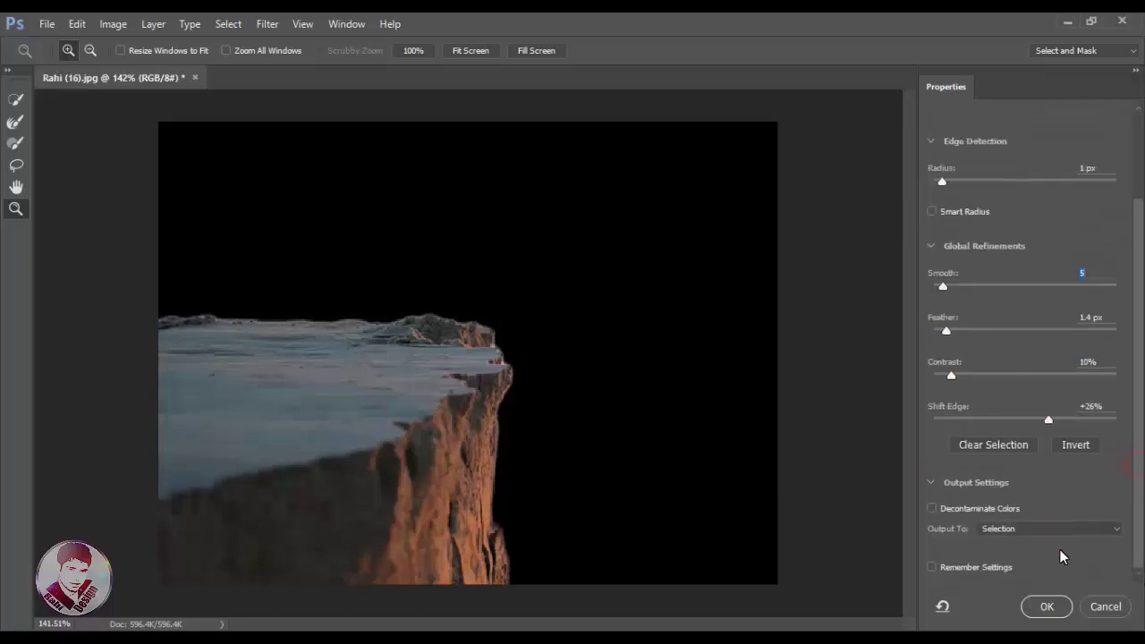
click(1043, 529)
click(1042, 572)
click(1045, 607)
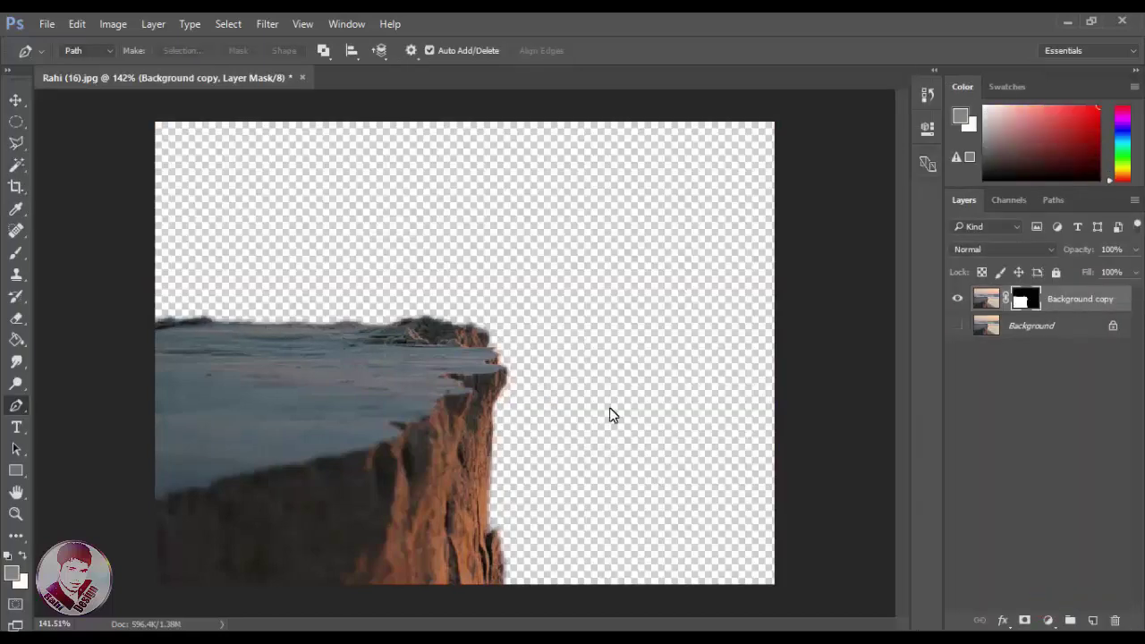
Create a new 1280×720 document at 300 ppi
click(46, 23)
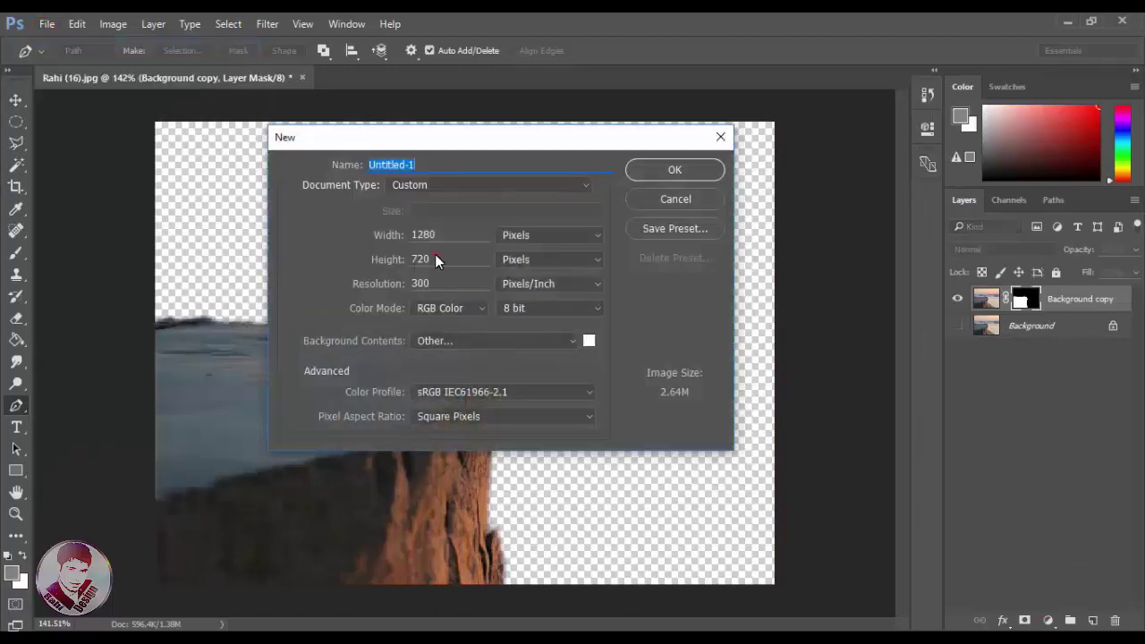
double_click(444, 234)
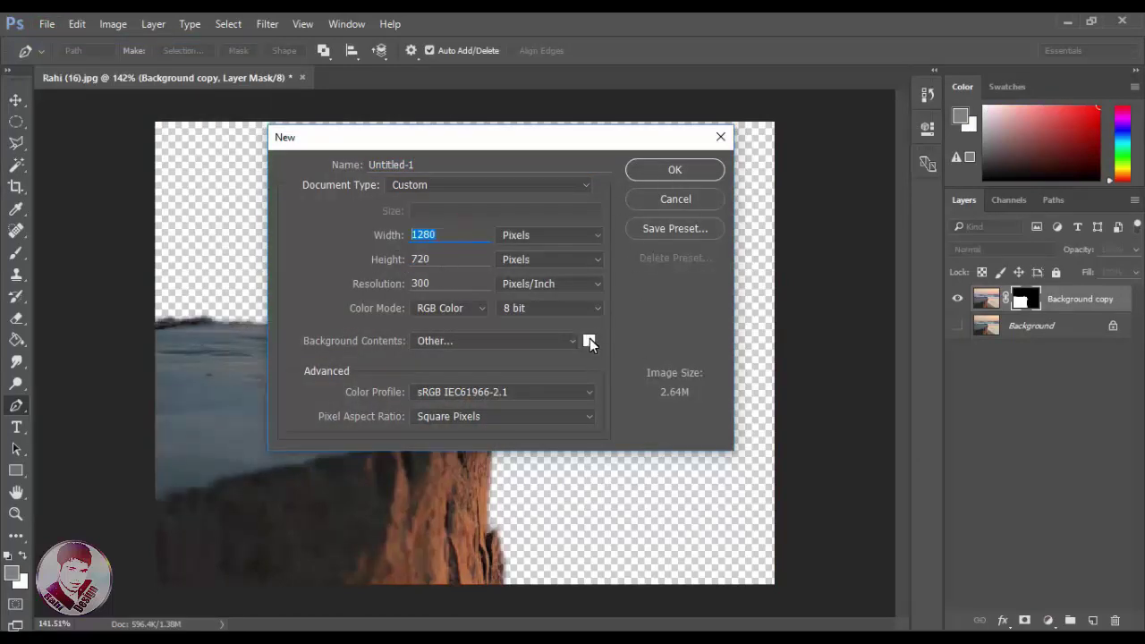
click(671, 170)
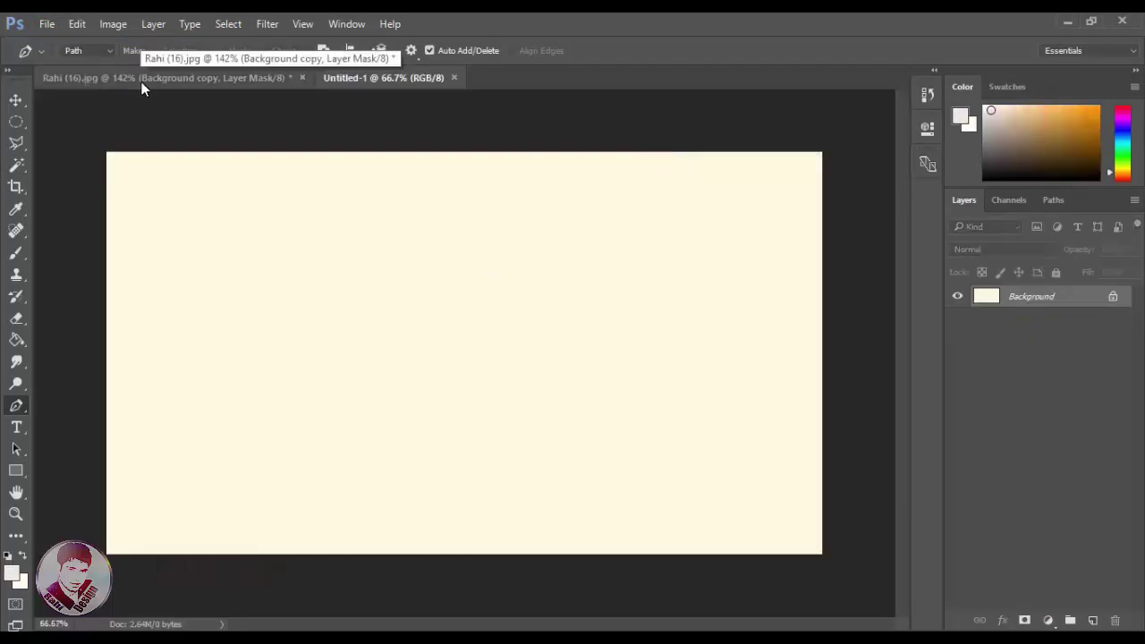
Open the stormy sky photo Rahi (13).jpg and move it into the new document
key(alt+Tab)
mouse_move(459, 140)
mouse_down()
mouse_move(224, 617)
mouse_move(483, 117)
mouse_move(518, 126)
mouse_up()
drag(528, 77, 554, 134)
key(v)
drag(626, 268, 399, 238)
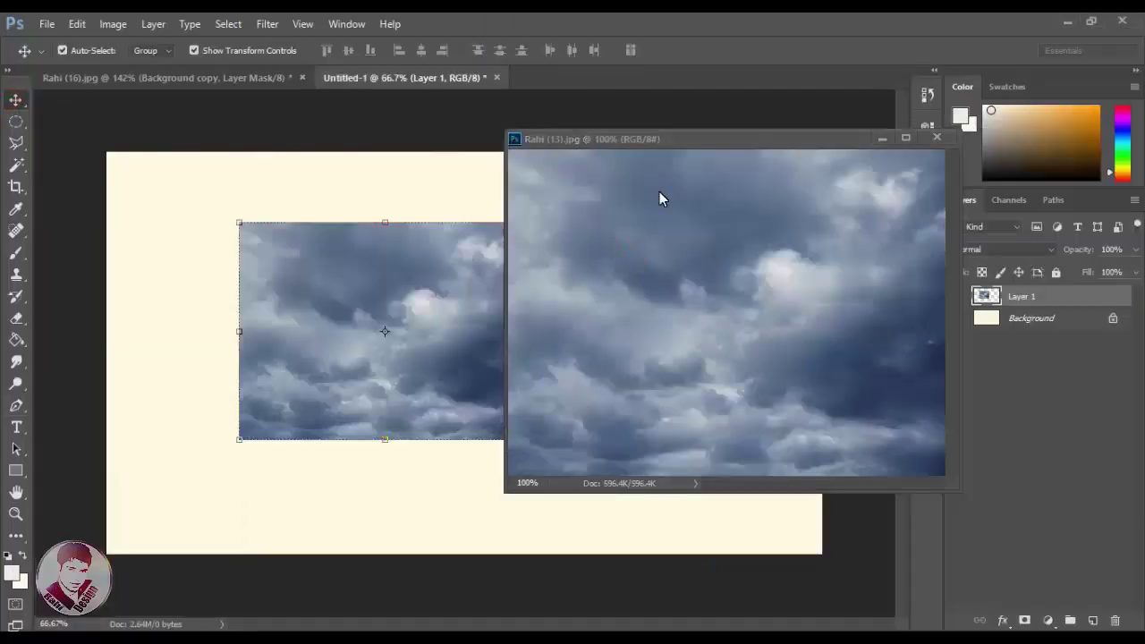
click(946, 139)
Scale the cloud layer to cover the whole 1280×720 canvas
mouse_move(530, 439)
mouse_down()
mouse_move(557, 450)
mouse_move(578, 430)
mouse_up()
drag(719, 543, 733, 555)
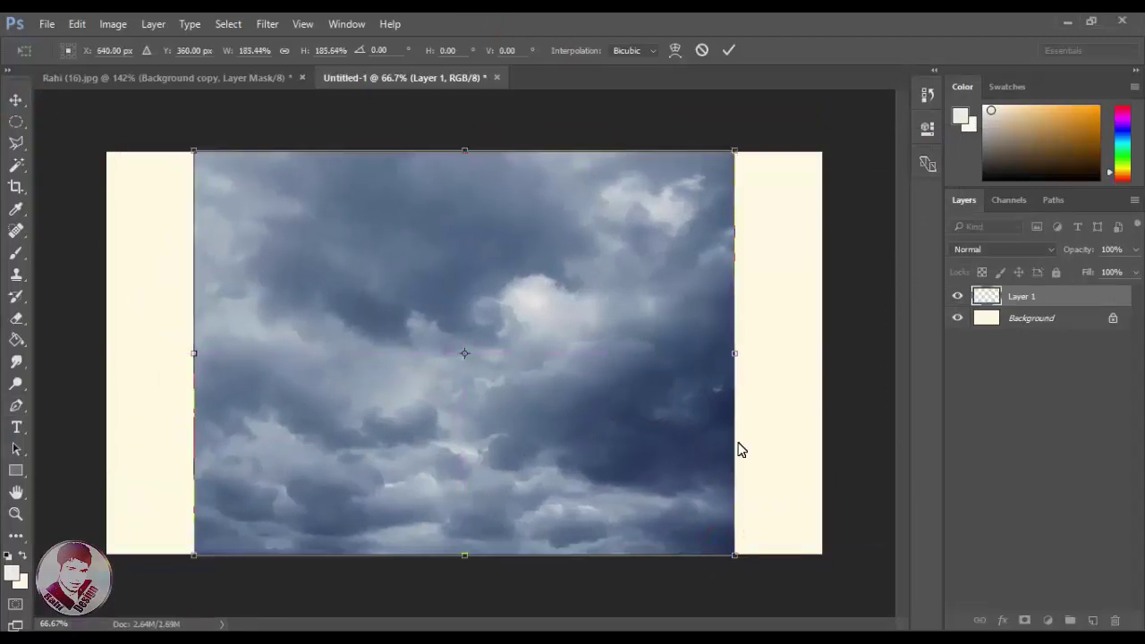
drag(734, 352, 821, 354)
key(Return)
Grade the clouds in Camera Raw: Shadows -32, Contrast +94, Whites +21, Blacks -27, Clarity +53, Vibrance +19
click(267, 23)
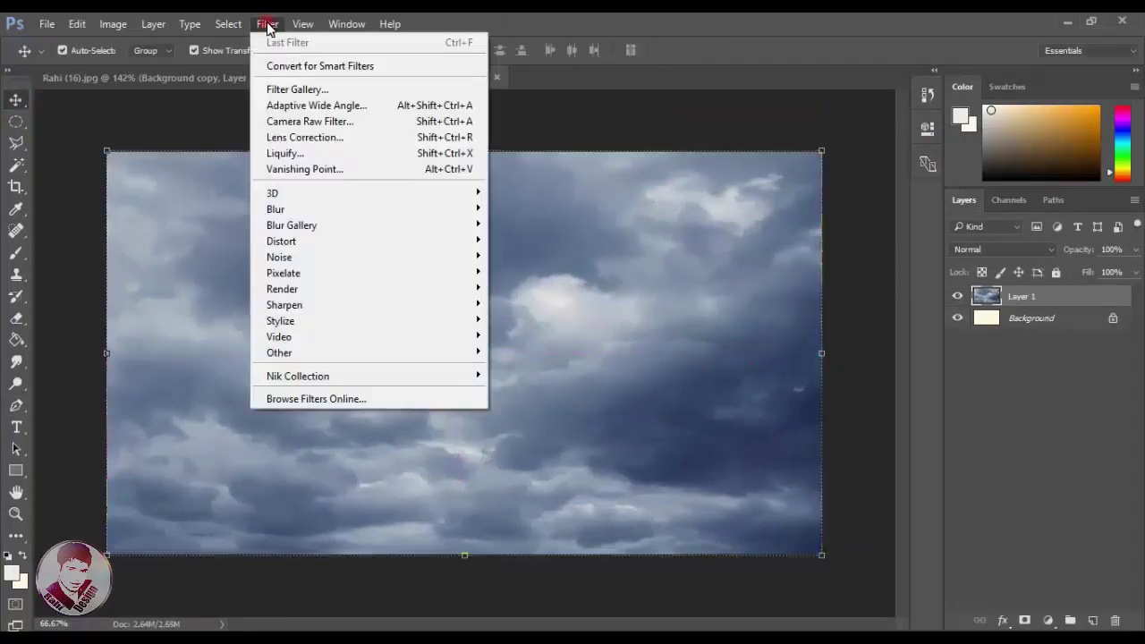
click(322, 120)
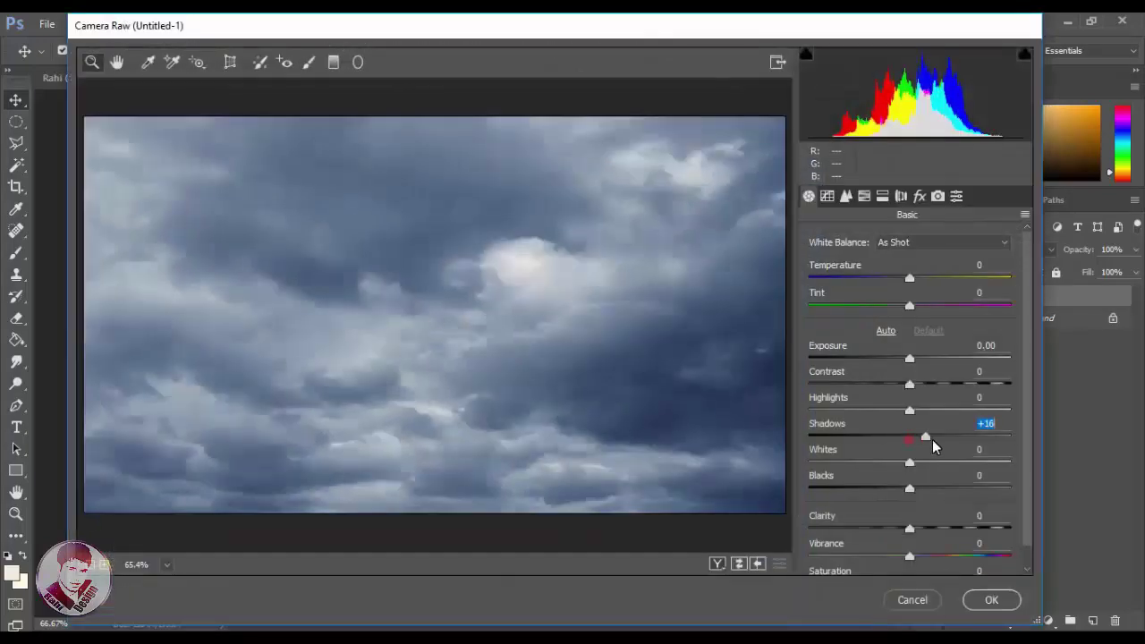
drag(932, 440, 881, 440)
drag(908, 385, 1005, 394)
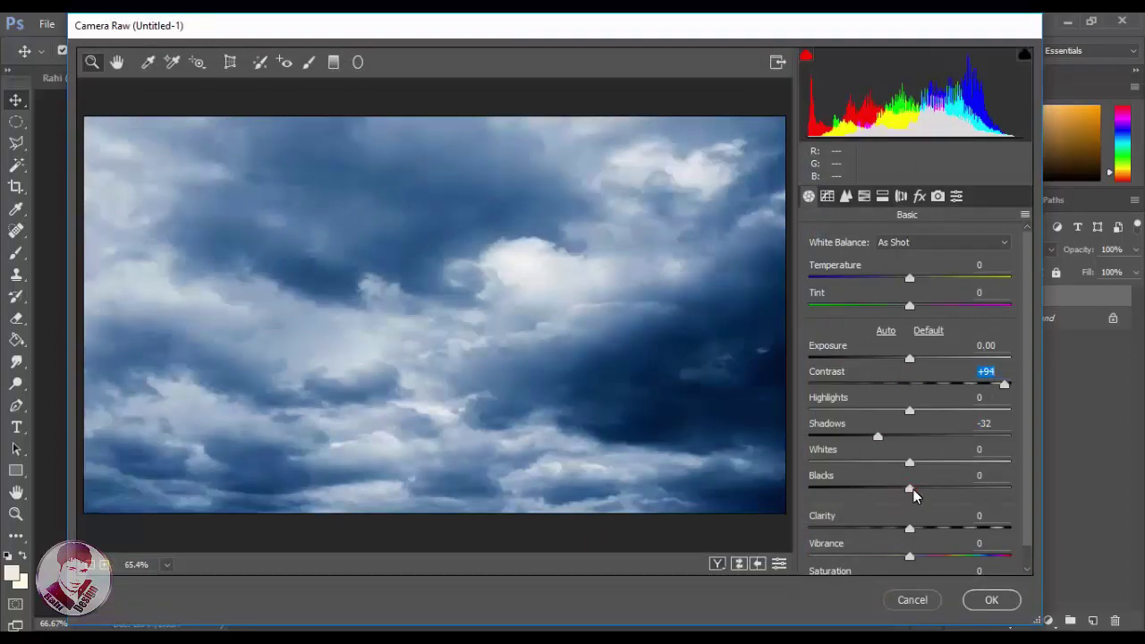
mouse_move(910, 489)
mouse_down()
mouse_move(884, 489)
mouse_move(931, 464)
mouse_up()
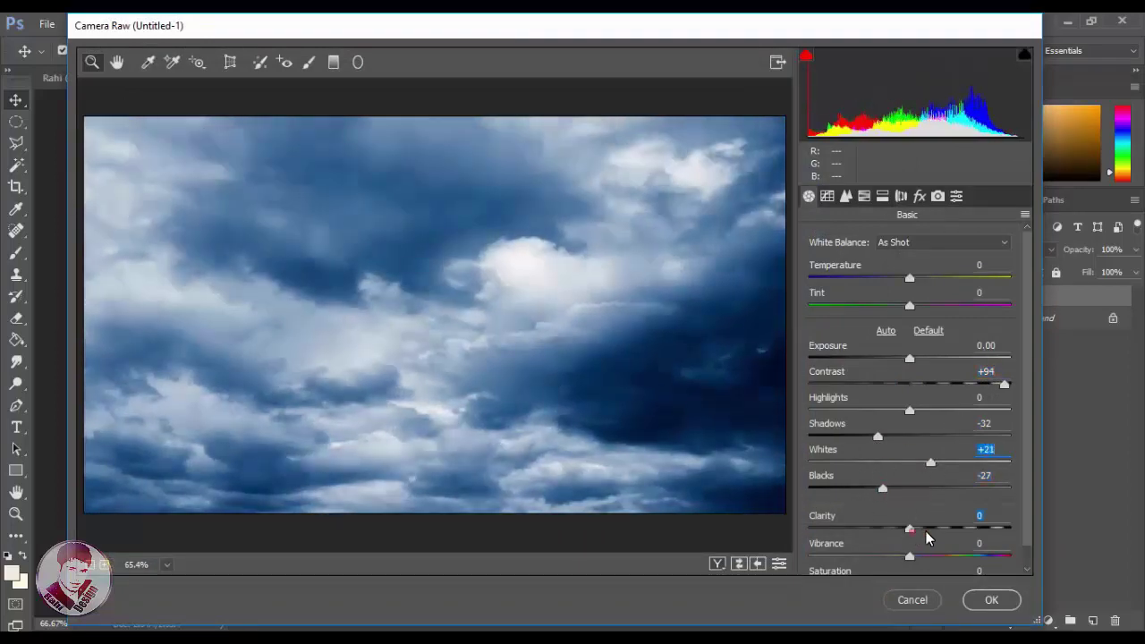
mouse_move(927, 537)
mouse_down()
mouse_move(966, 535)
mouse_move(930, 556)
mouse_up()
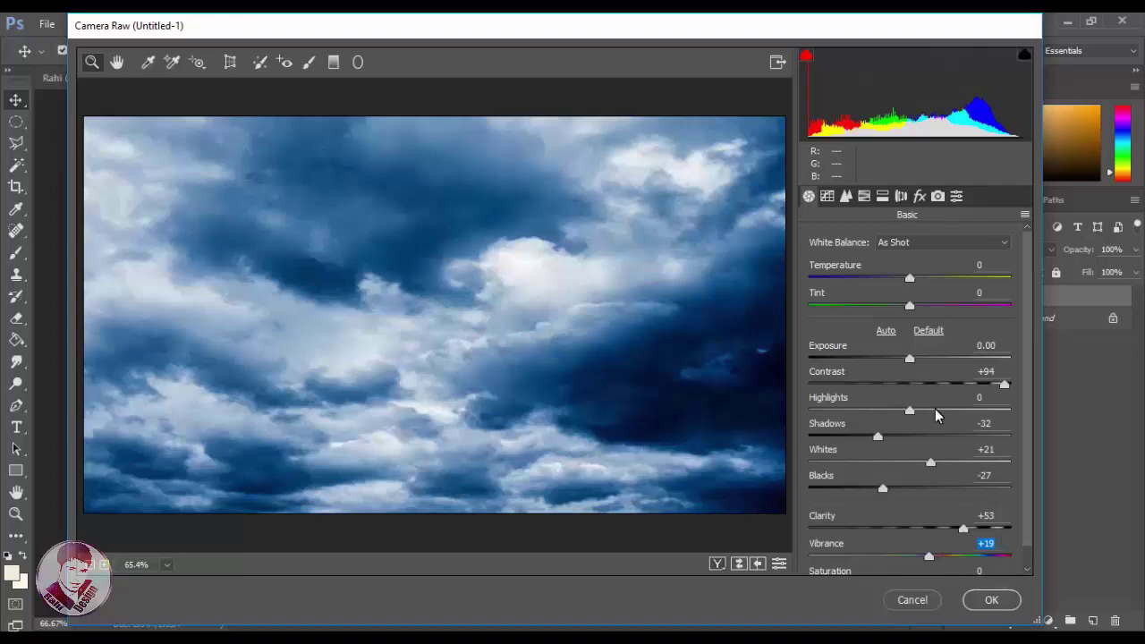
click(988, 601)
click(1115, 320)
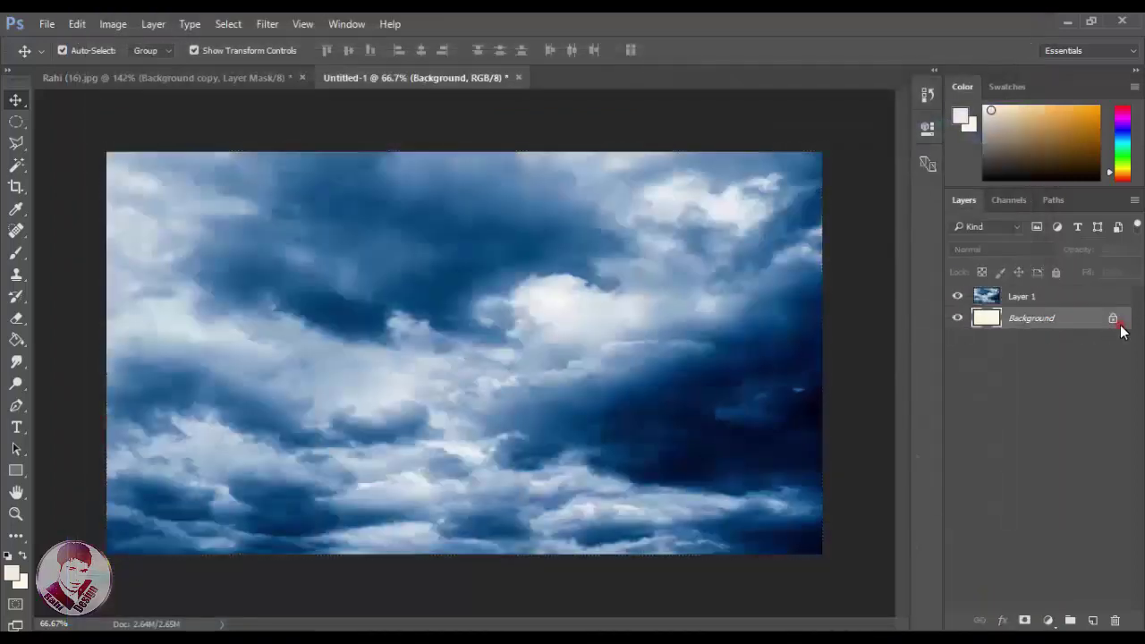
Bring the cliff cutout above the sky layer and close Rahi (16).jpg without saving
click(151, 79)
mouse_move(293, 345)
mouse_down()
mouse_move(391, 105)
mouse_move(499, 332)
mouse_up()
drag(1076, 320, 1076, 296)
click(242, 78)
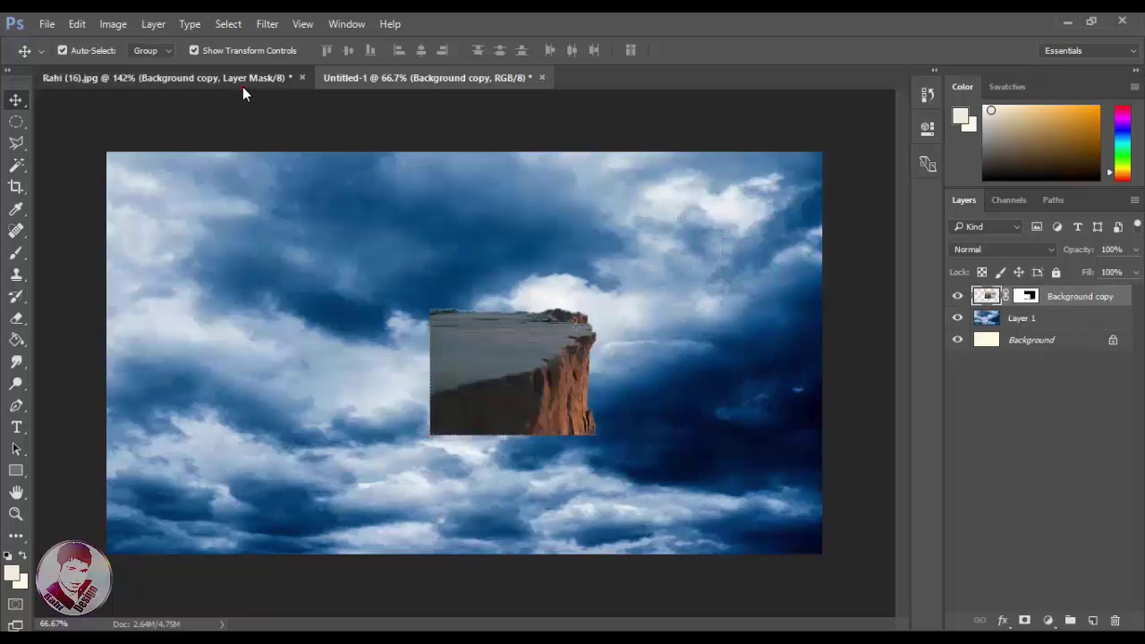
click(302, 78)
click(550, 261)
Move the cliff to the bottom-left corner and enlarge it up to the top edge
drag(547, 379, 223, 497)
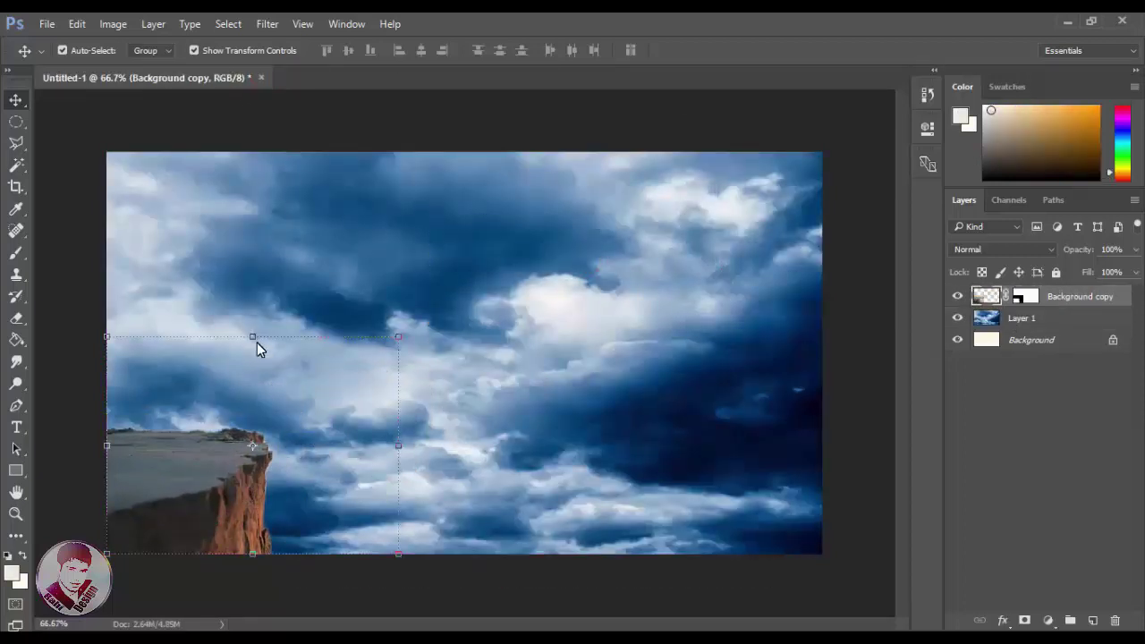
drag(254, 337, 259, 204)
drag(398, 379, 528, 380)
drag(318, 205, 323, 153)
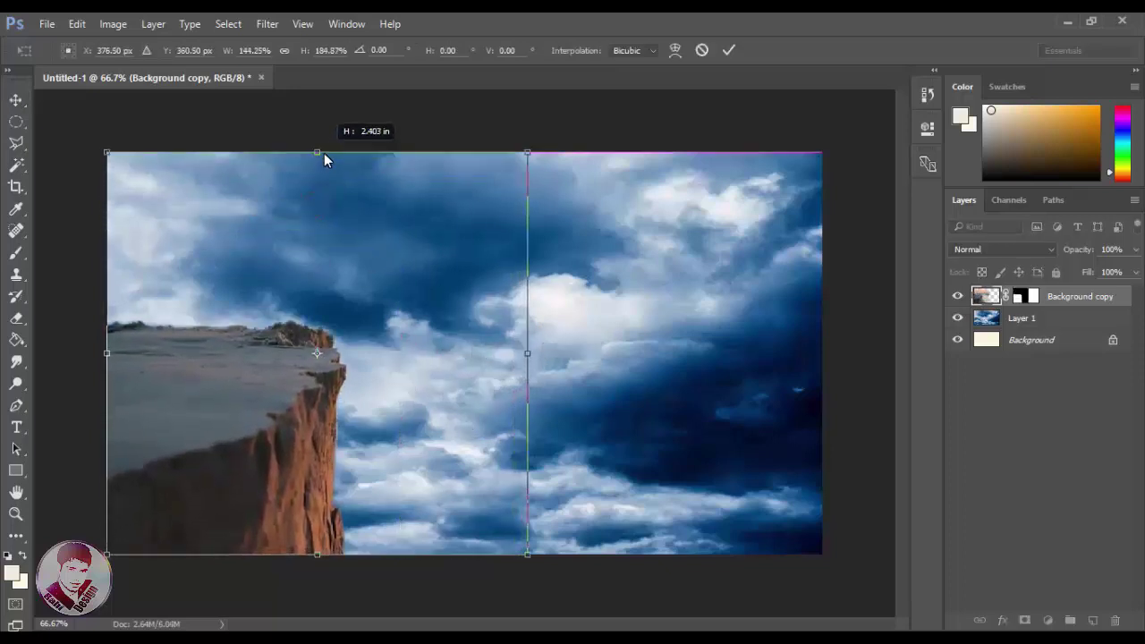
double_click(234, 468)
Grade the cliff in Camera Raw: Highlights +50, Shadows +19, Contrast +61, Clarity +33, Tint +22
click(273, 27)
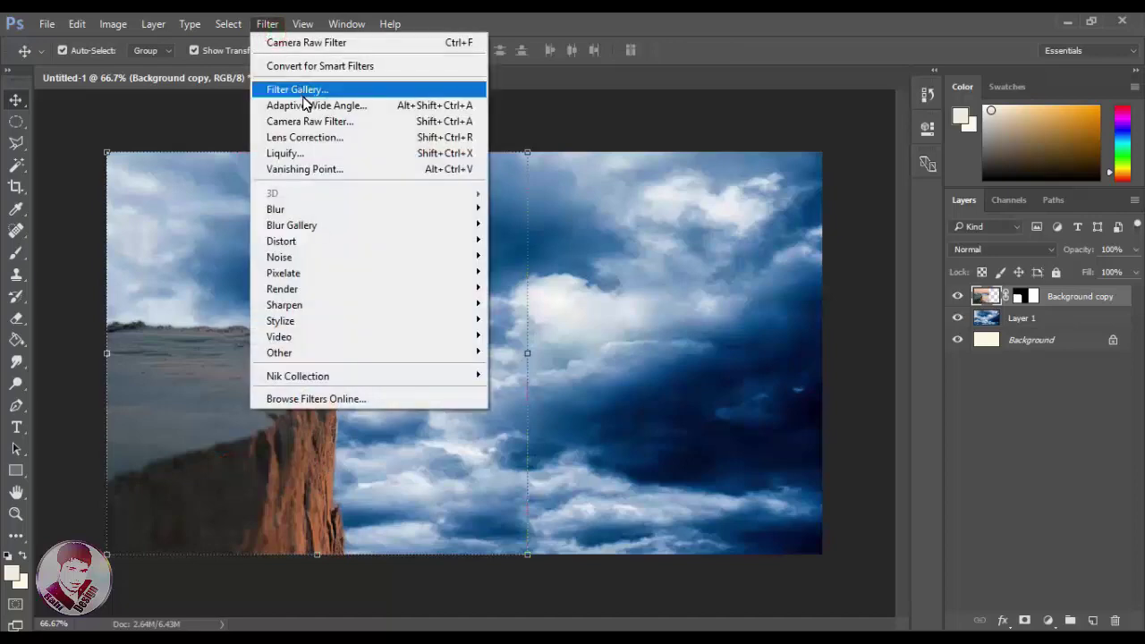
click(363, 122)
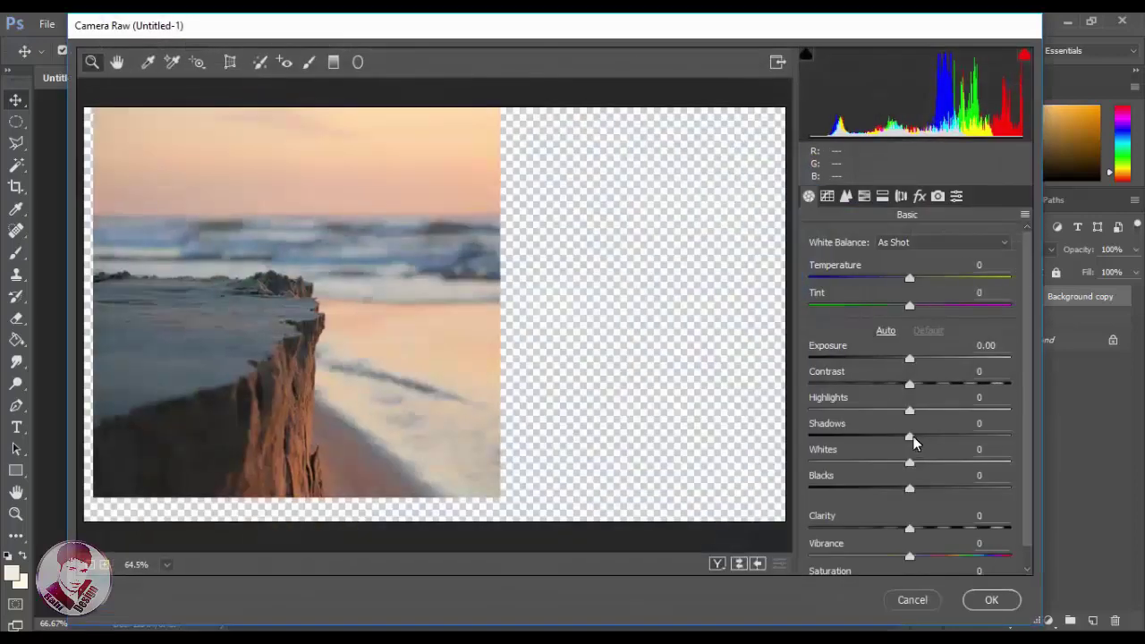
mouse_move(910, 436)
mouse_down()
mouse_move(884, 439)
mouse_move(929, 437)
mouse_move(959, 411)
mouse_up()
drag(909, 384, 970, 384)
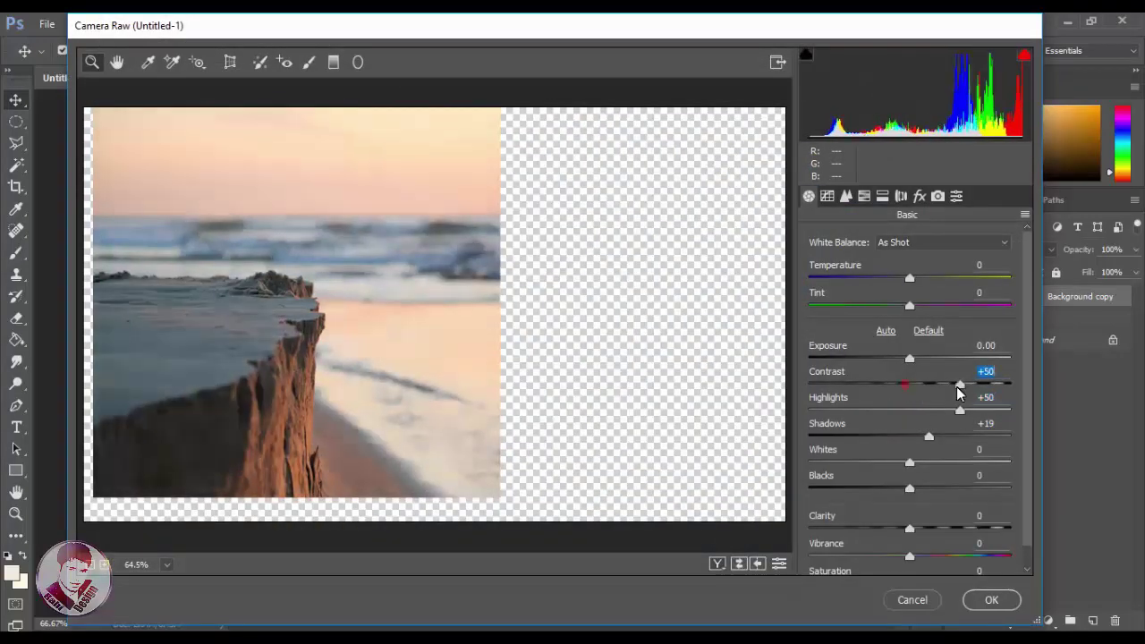
drag(910, 529, 942, 528)
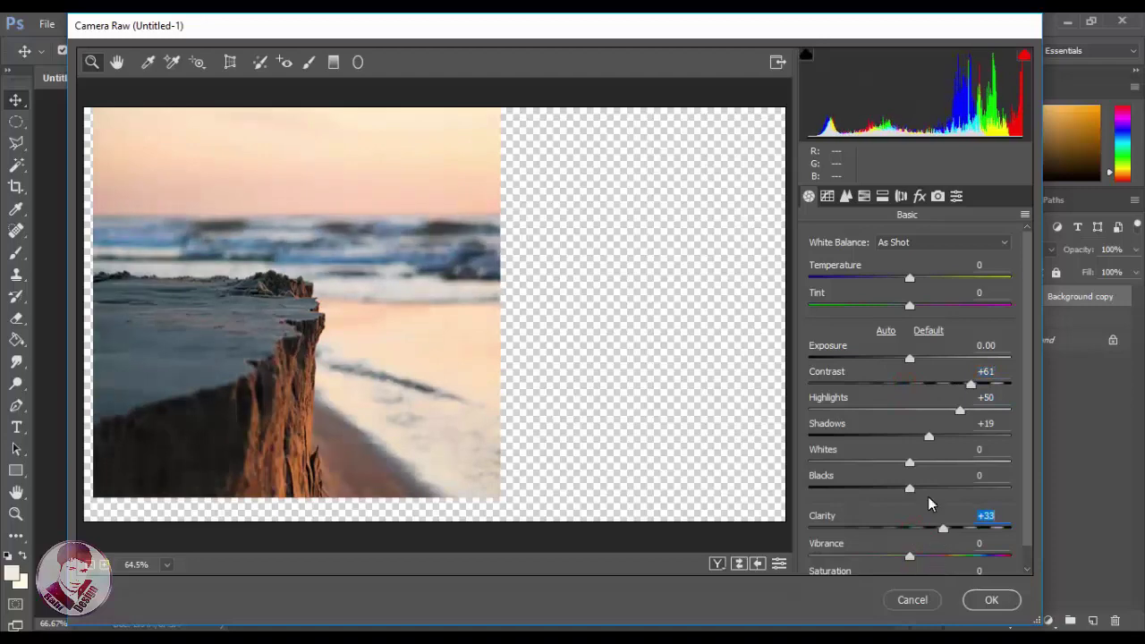
mouse_move(909, 305)
mouse_down()
mouse_move(931, 305)
mouse_move(903, 278)
mouse_up()
click(998, 612)
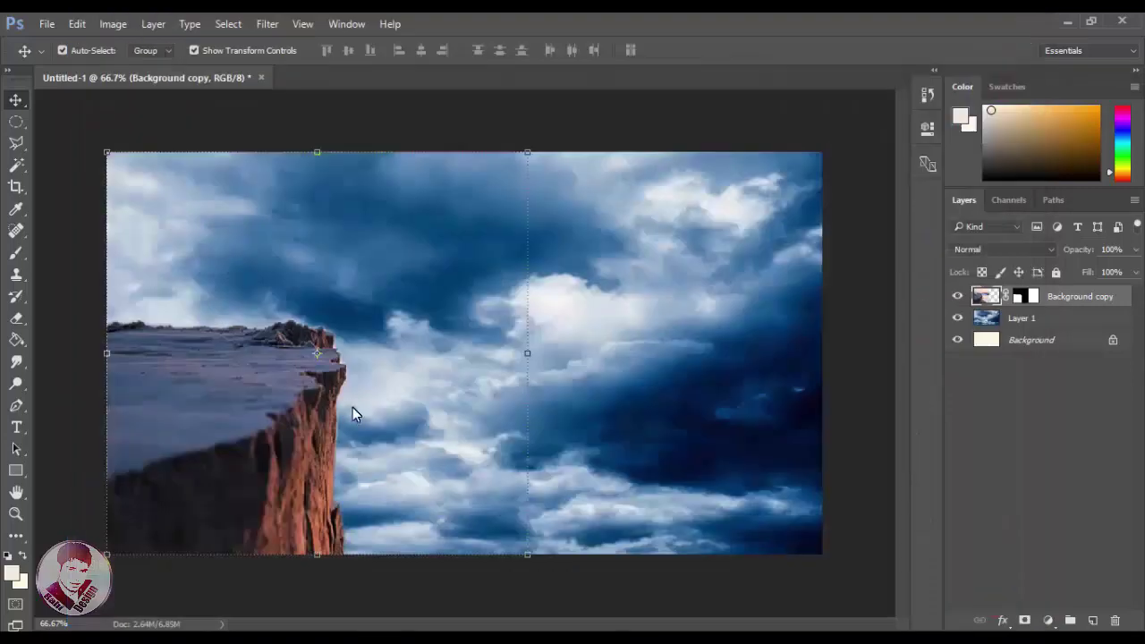
Open Rahi (21).png and move the falling man into Untitled-1
key(z)
click(409, 357)
click(470, 50)
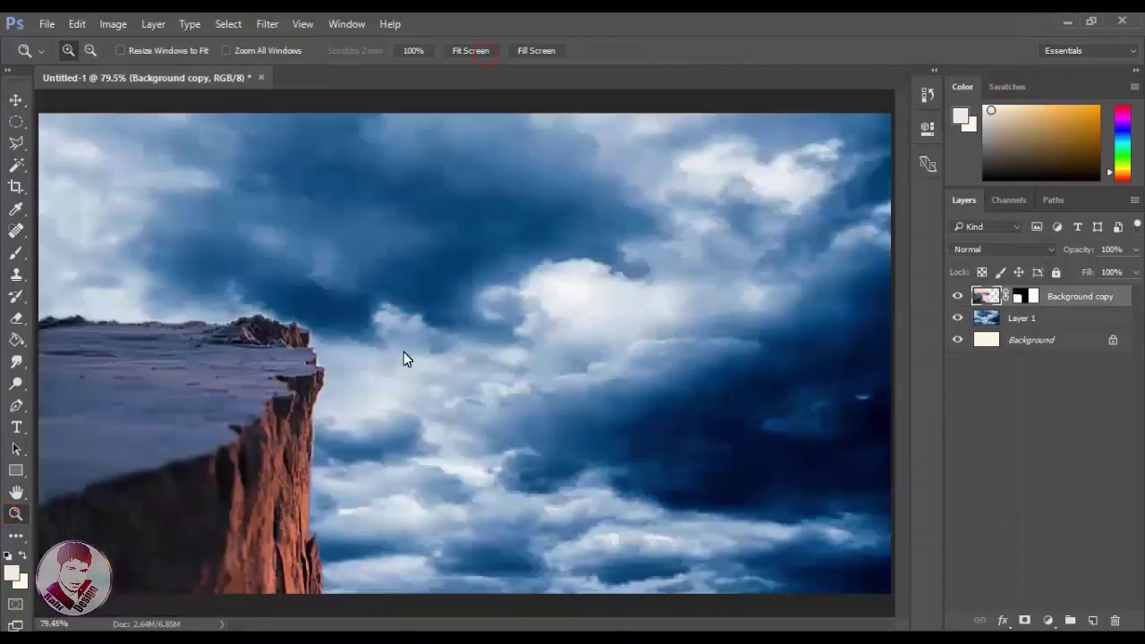
right_click(304, 349)
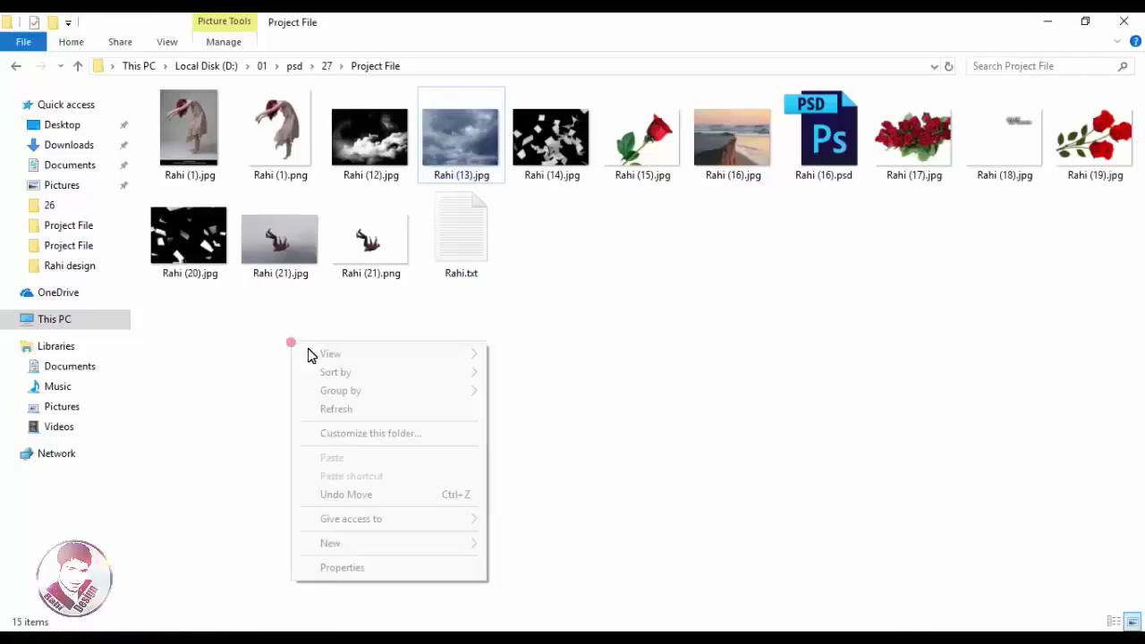
click(343, 403)
mouse_move(367, 246)
mouse_down()
mouse_move(188, 625)
mouse_move(391, 75)
mouse_move(429, 162)
mouse_up()
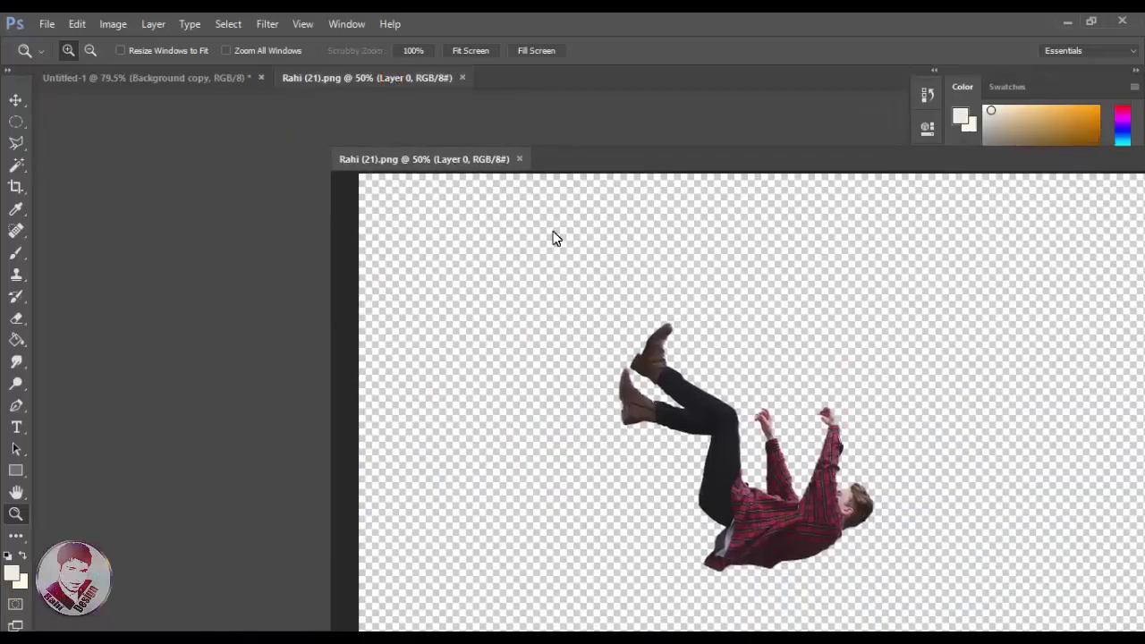
click(16, 99)
drag(660, 394, 262, 301)
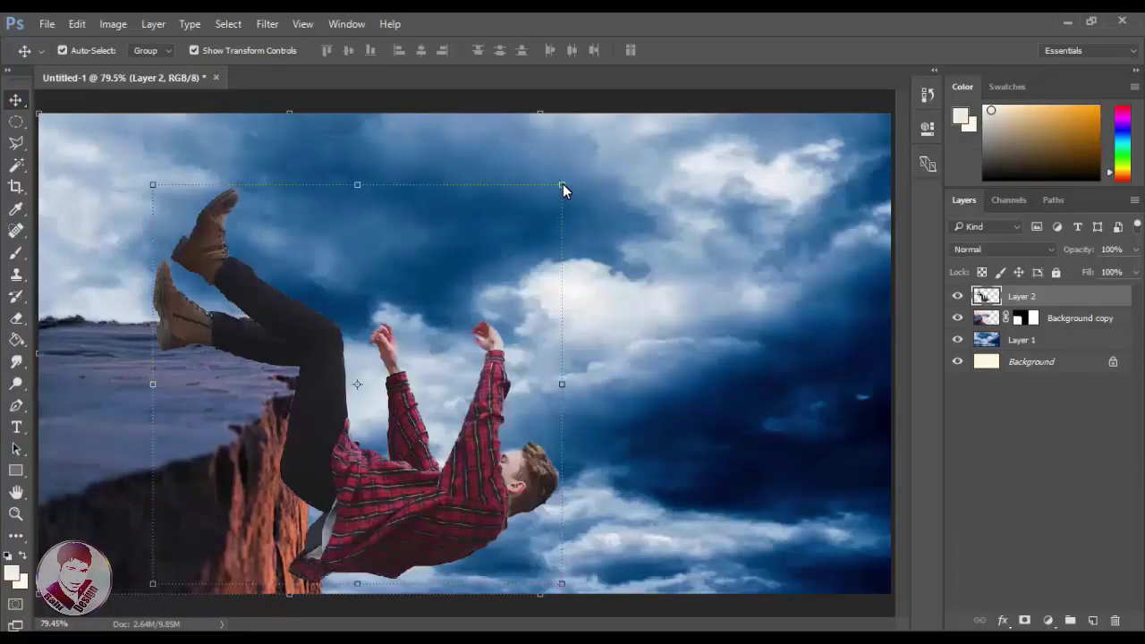
Shrink the falling man, place him beside the cliff and tilt him about -15°
drag(563, 184, 426, 321)
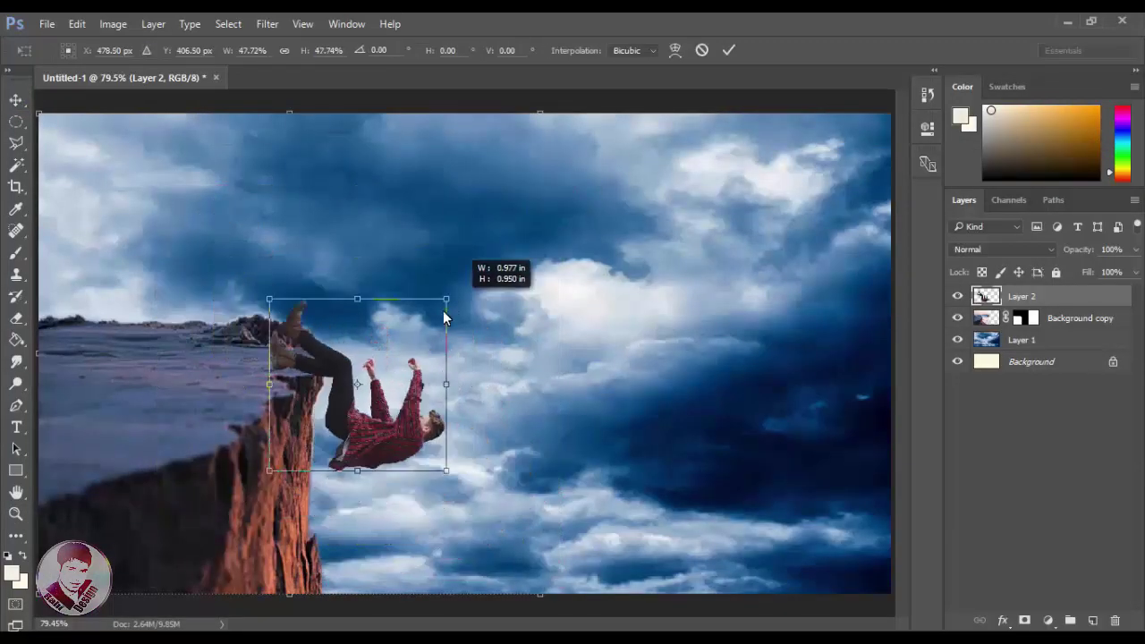
drag(421, 447, 498, 517)
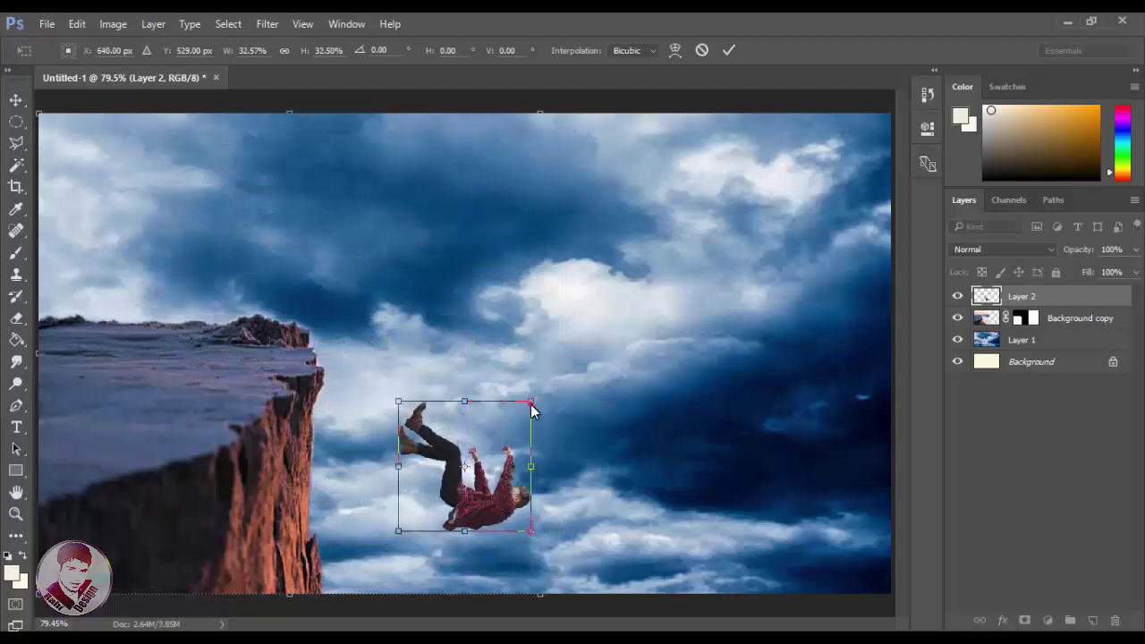
drag(531, 401, 525, 407)
drag(543, 499, 547, 488)
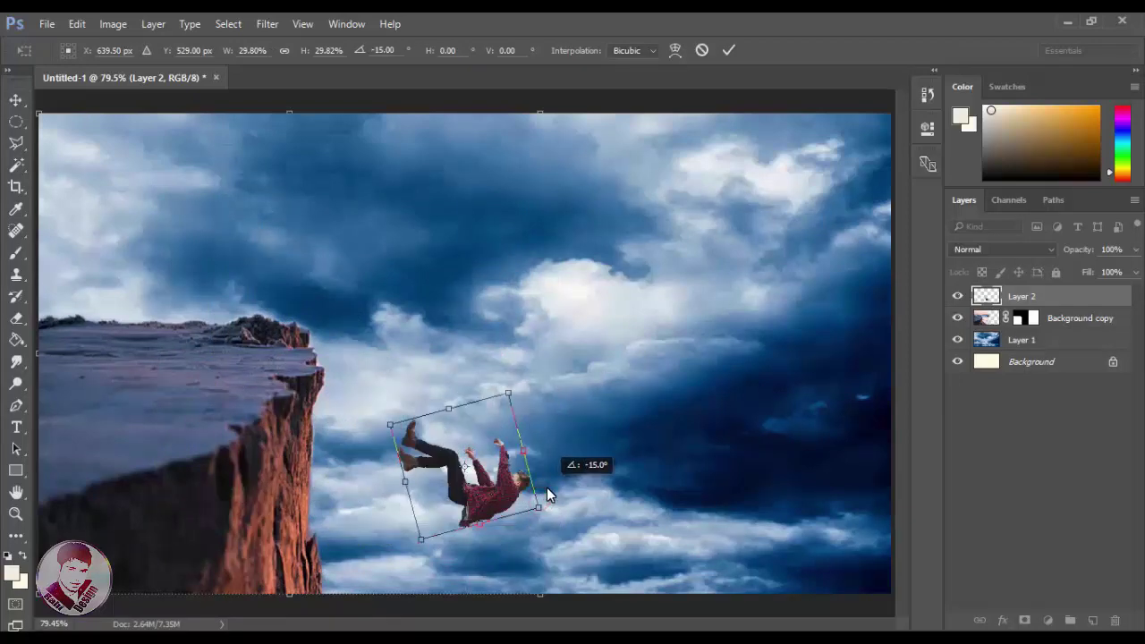
key(Return)
Adjust the falling man with Levels: RGB 19/1.10/236 and Blue 16/1.15
key(z)
click(477, 454)
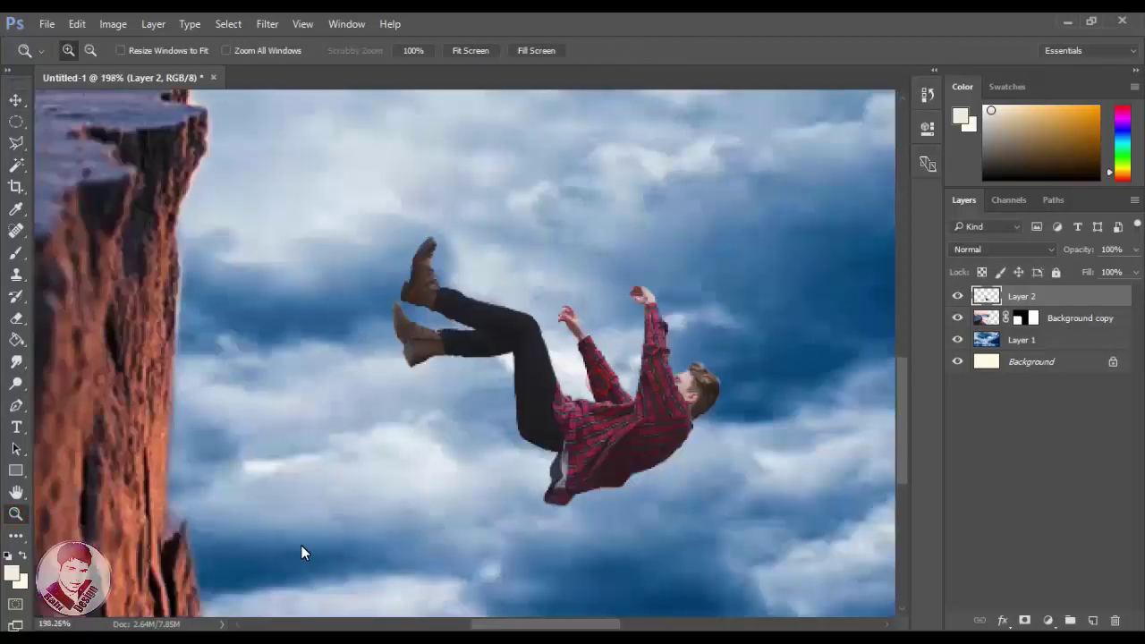
click(471, 50)
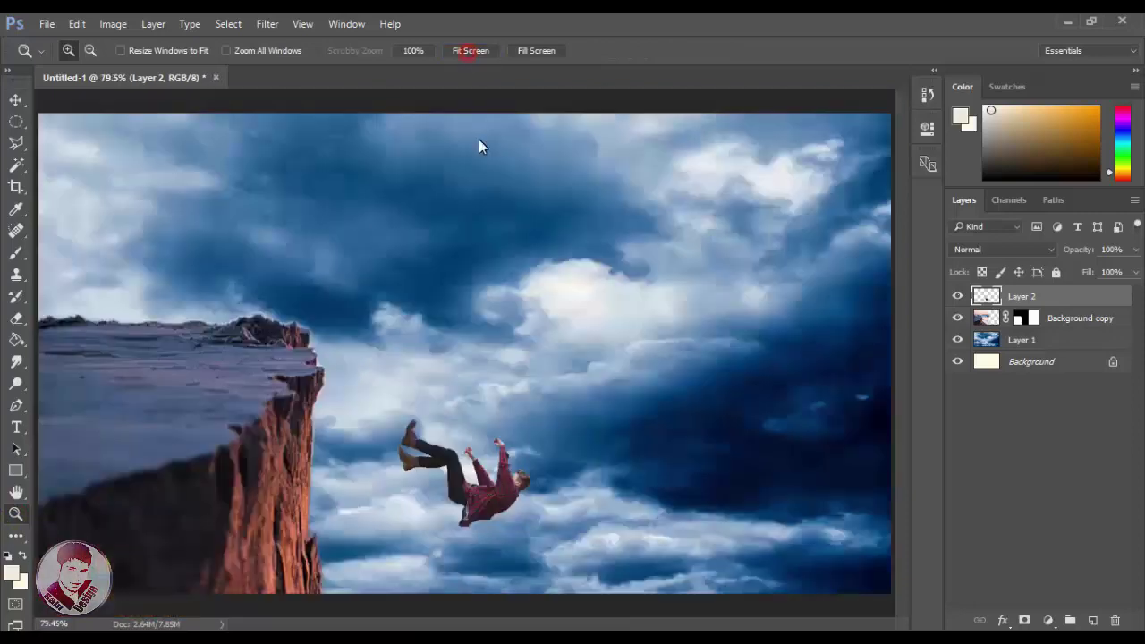
click(132, 24)
click(367, 85)
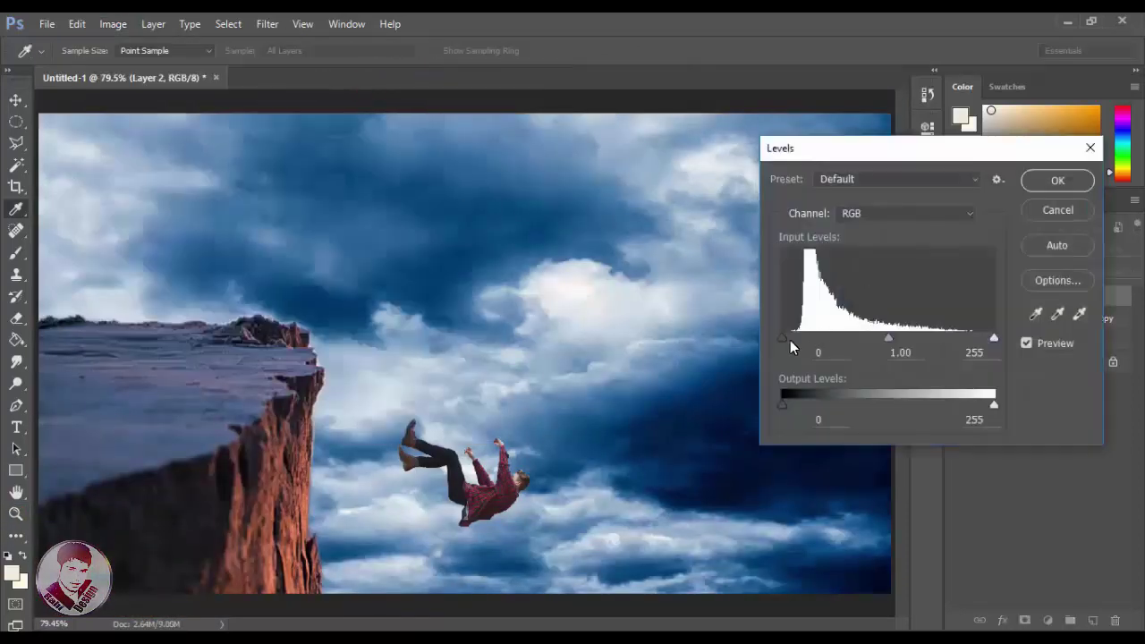
drag(790, 340, 798, 341)
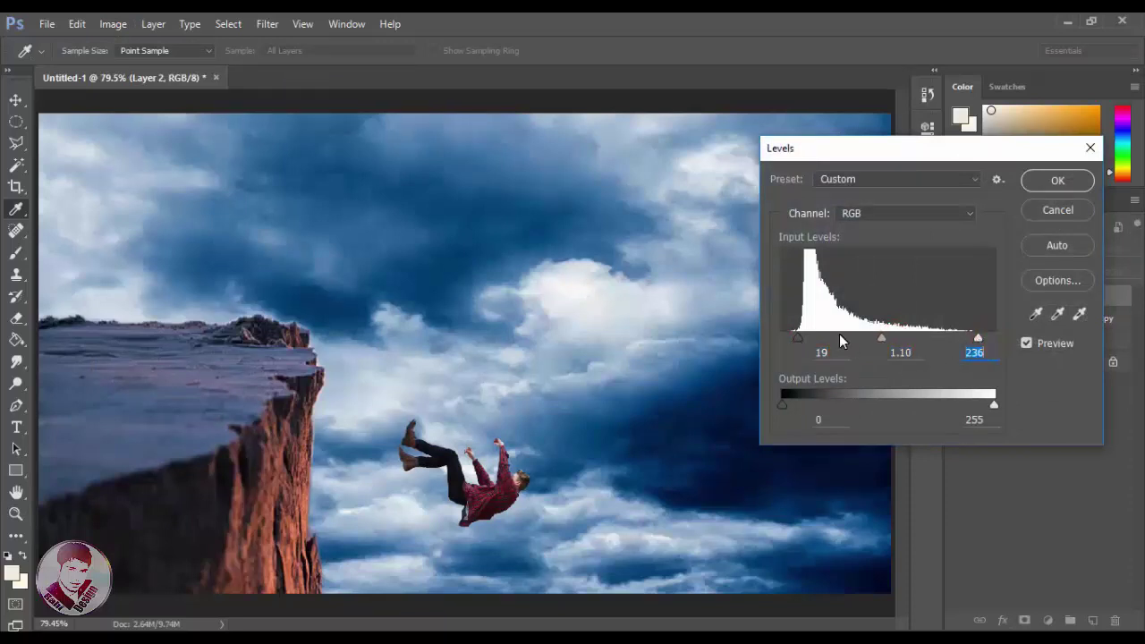
click(904, 213)
click(859, 262)
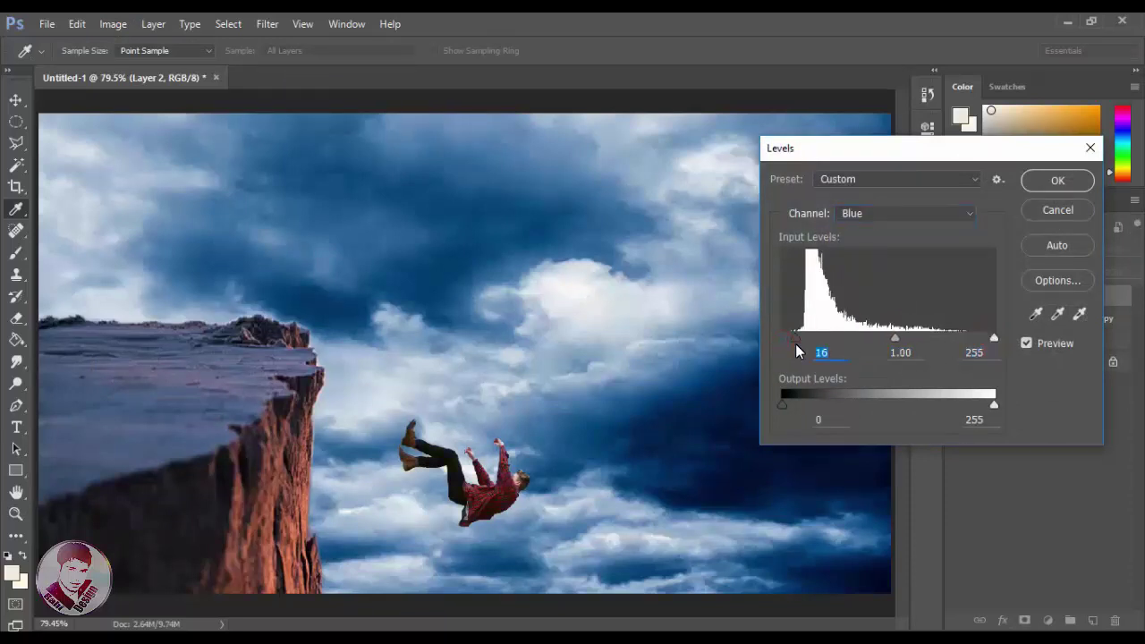
drag(895, 339, 886, 342)
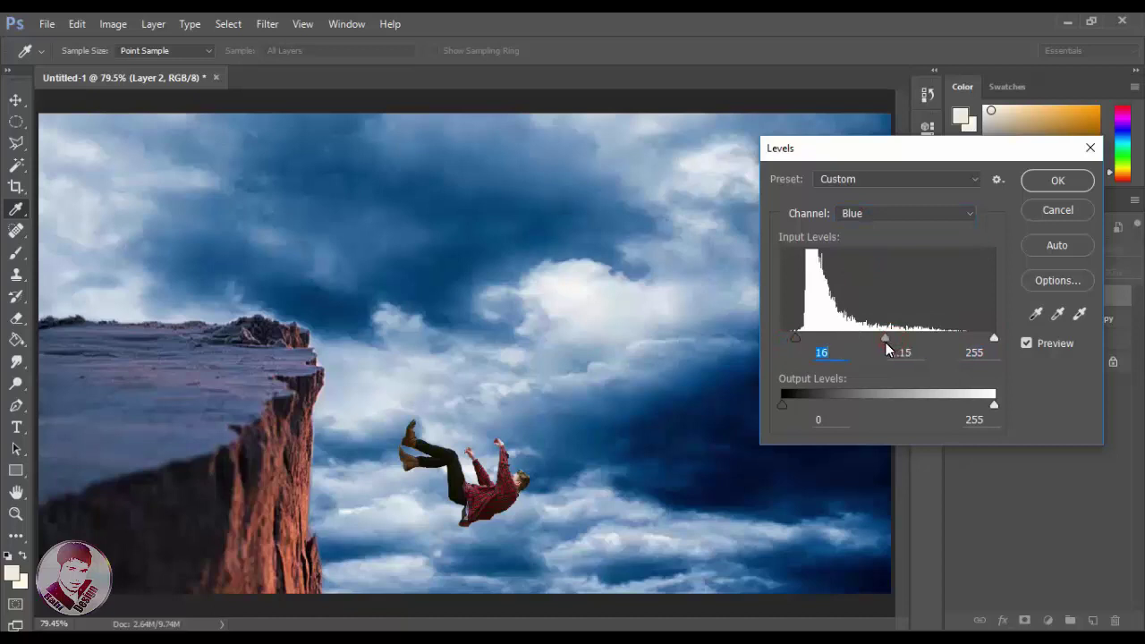
click(1058, 180)
click(632, 353)
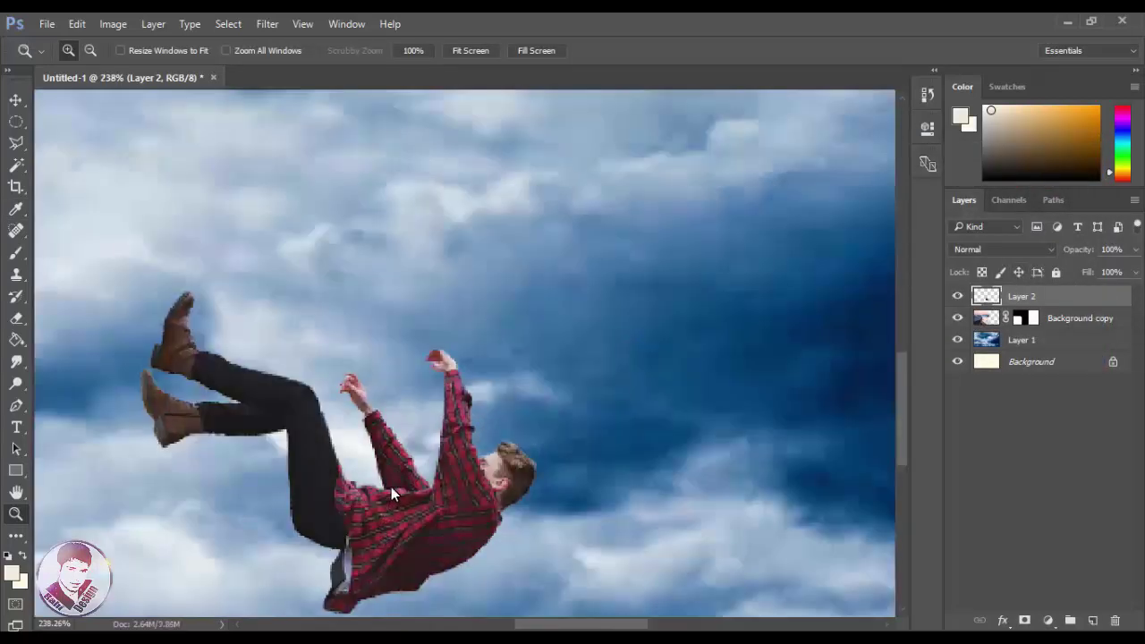
click(468, 51)
Open Rahi (1).png and move the red-haired woman into the composite as Layer 3
key(alt+Tab)
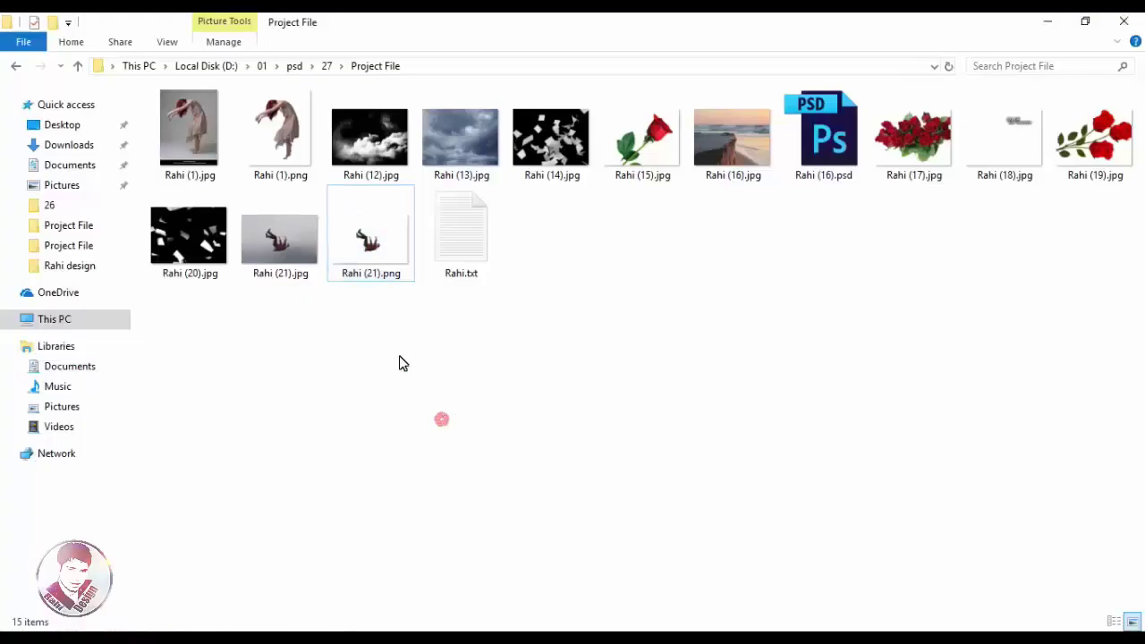
mouse_move(277, 135)
mouse_down()
mouse_move(344, 68)
mouse_move(389, 134)
mouse_up()
click(16, 99)
drag(376, 239, 217, 232)
Close the woman's source document and shrink her layer to fit the canvas
click(604, 131)
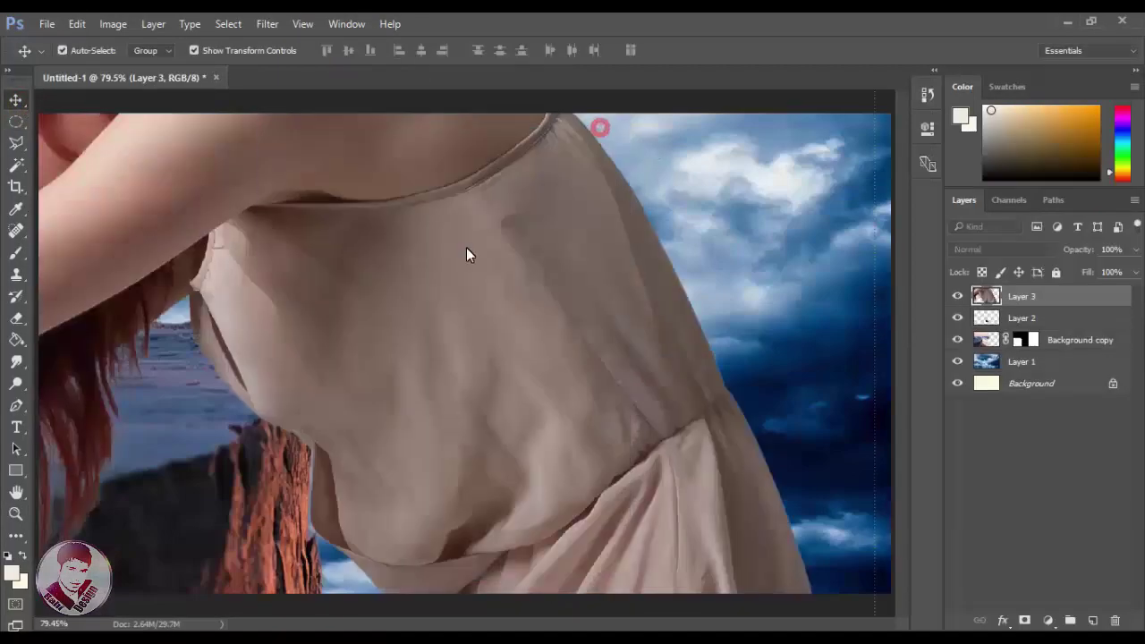
key(z)
key(ctrl+minus)
key(ctrl+minus)
key(ctrl+minus)
click(15, 104)
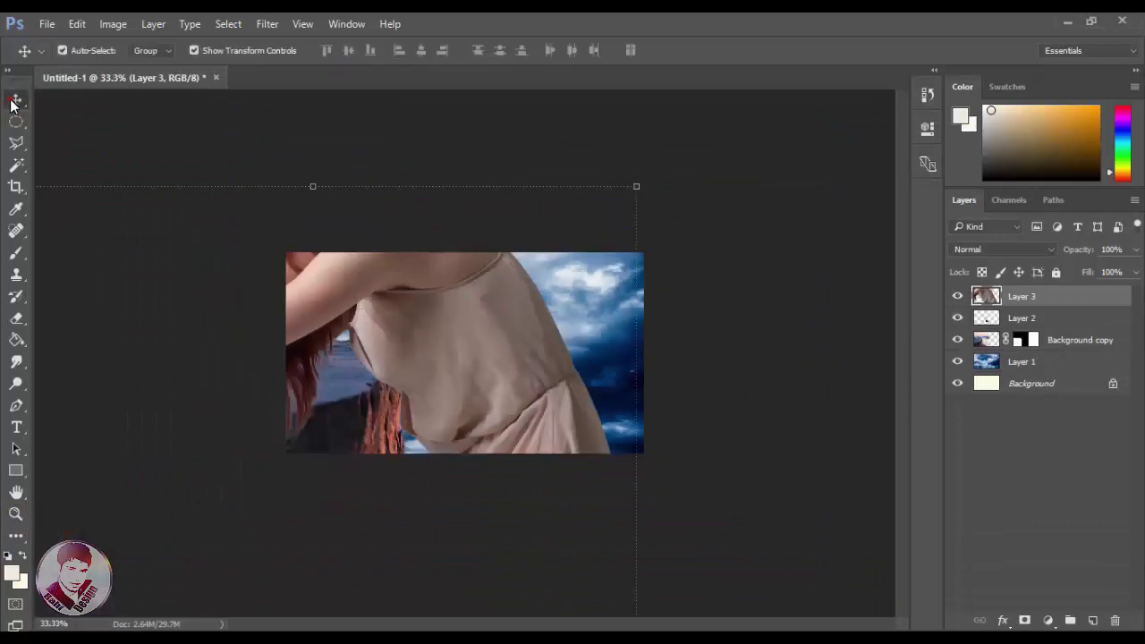
mouse_move(635, 191)
mouse_down()
mouse_move(464, 315)
mouse_move(427, 318)
mouse_up()
key(Return)
click(14, 515)
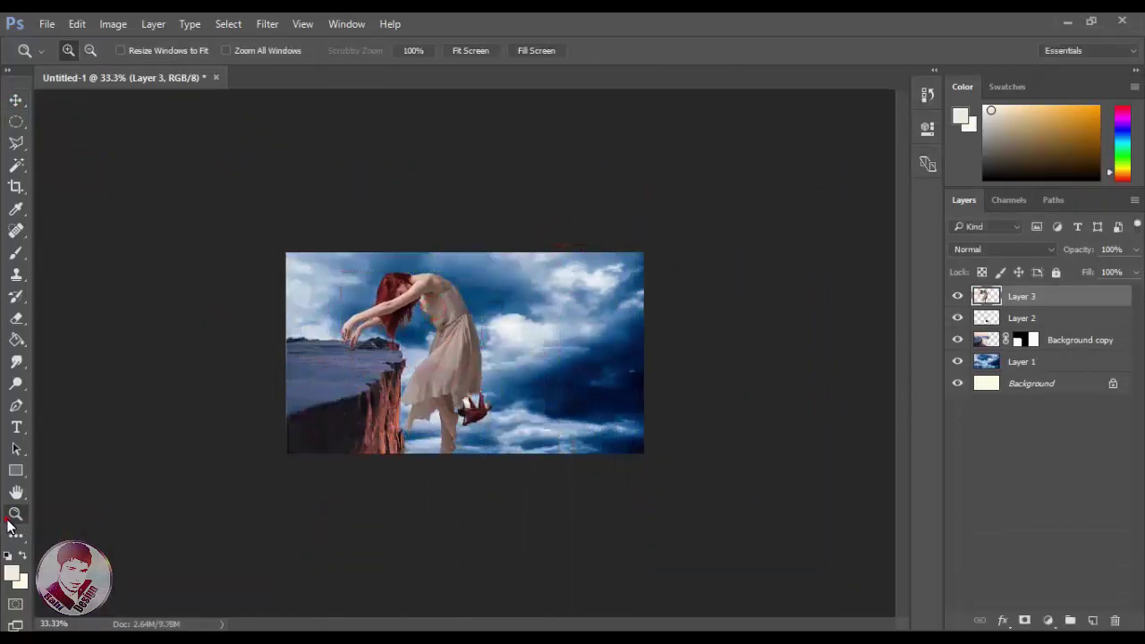
click(476, 58)
Mirror the woman horizontally, shrink her further and stand her on the cliff edge
key(v)
key(ctrl+t)
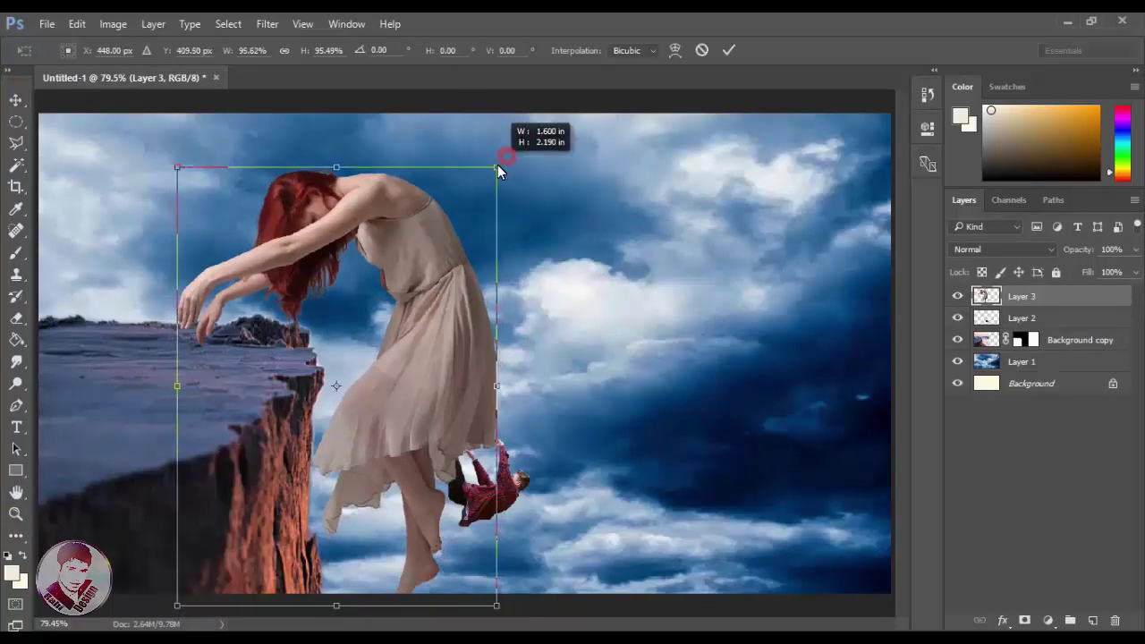
right_click(427, 95)
click(474, 345)
drag(269, 414, 238, 379)
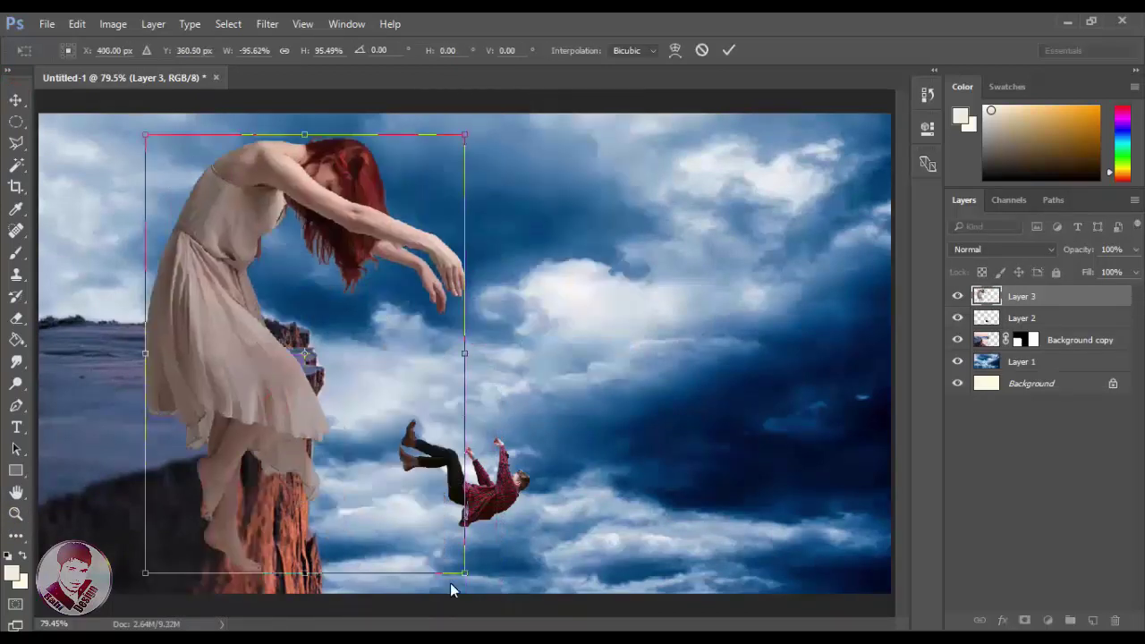
drag(466, 582, 415, 498)
drag(238, 372, 162, 270)
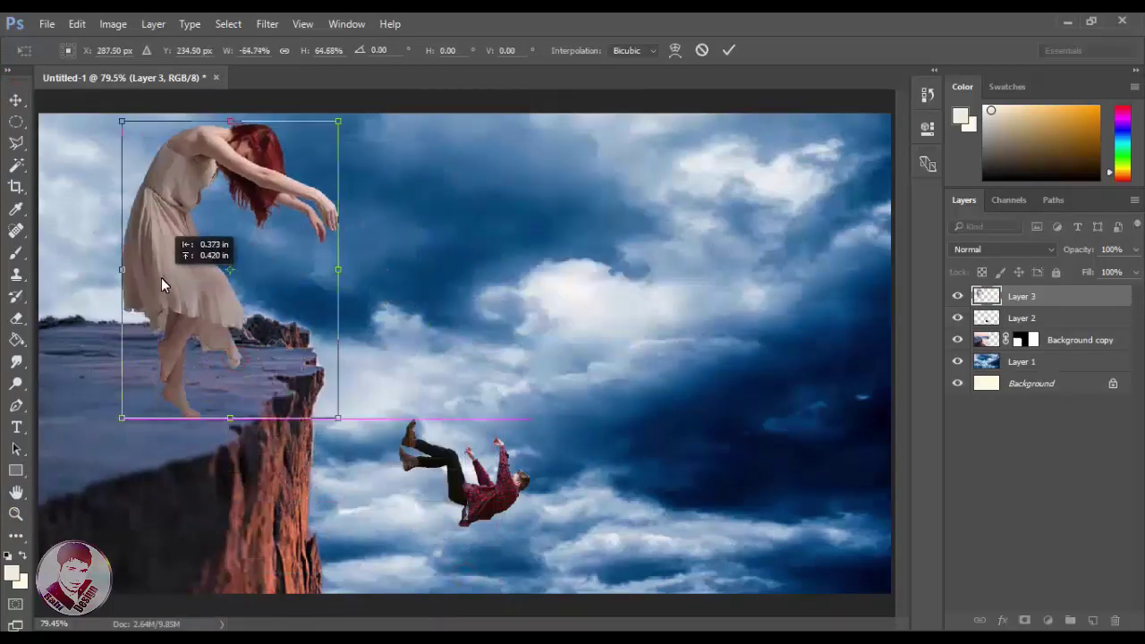
Commit the woman's resize, then rescale and reposition the cliff layer
double_click(286, 374)
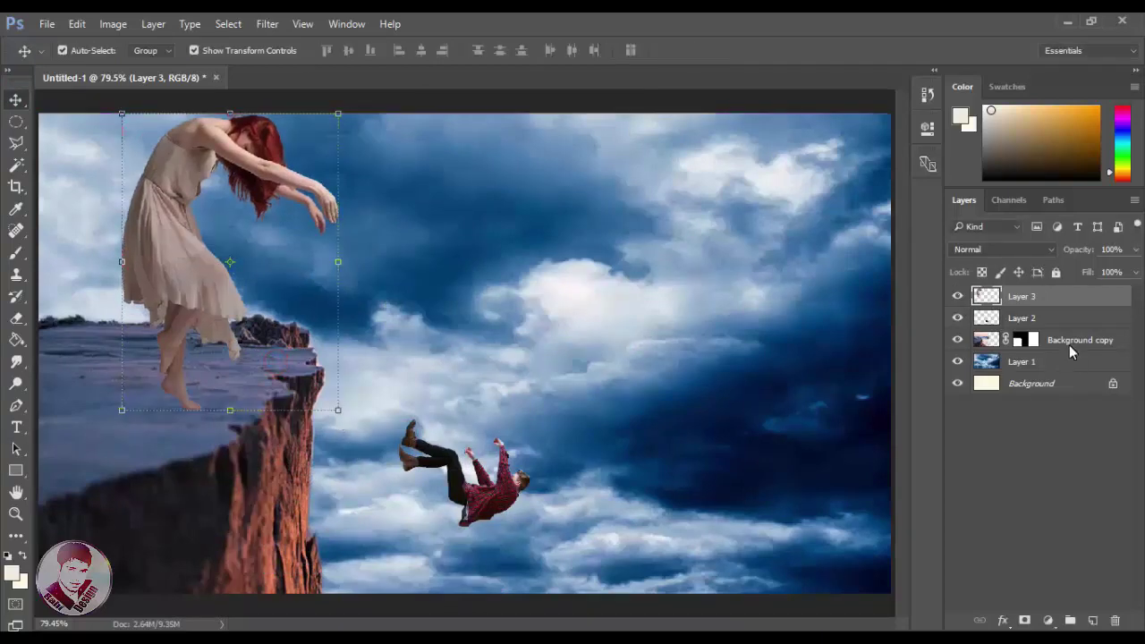
click(1069, 342)
drag(537, 593, 515, 570)
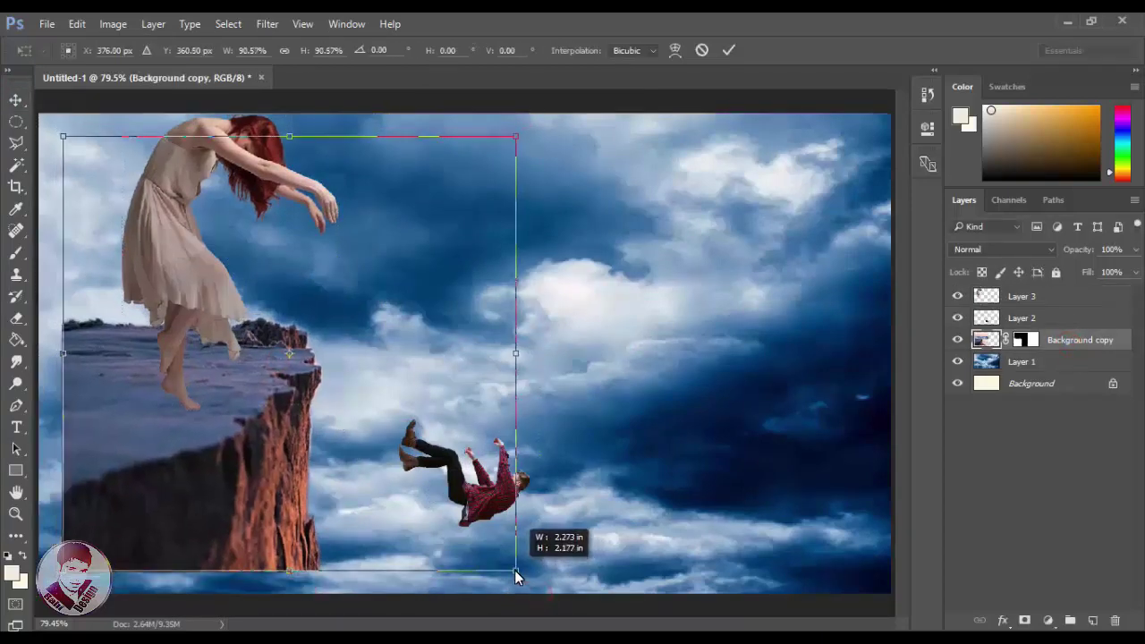
drag(195, 478, 171, 505)
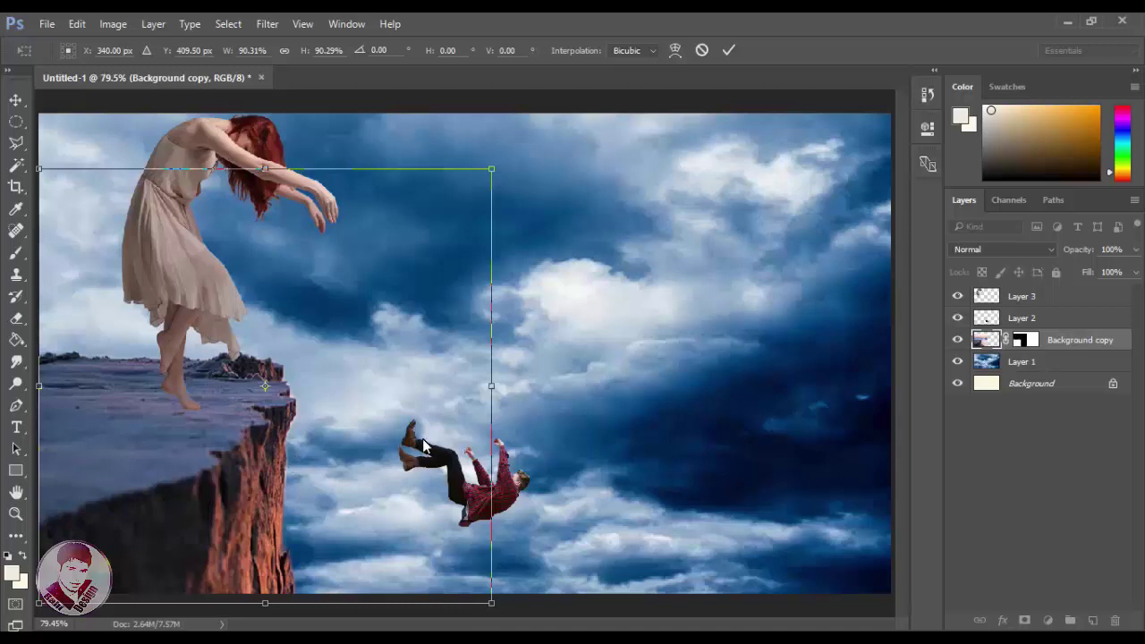
drag(484, 391, 492, 391)
drag(264, 168, 265, 145)
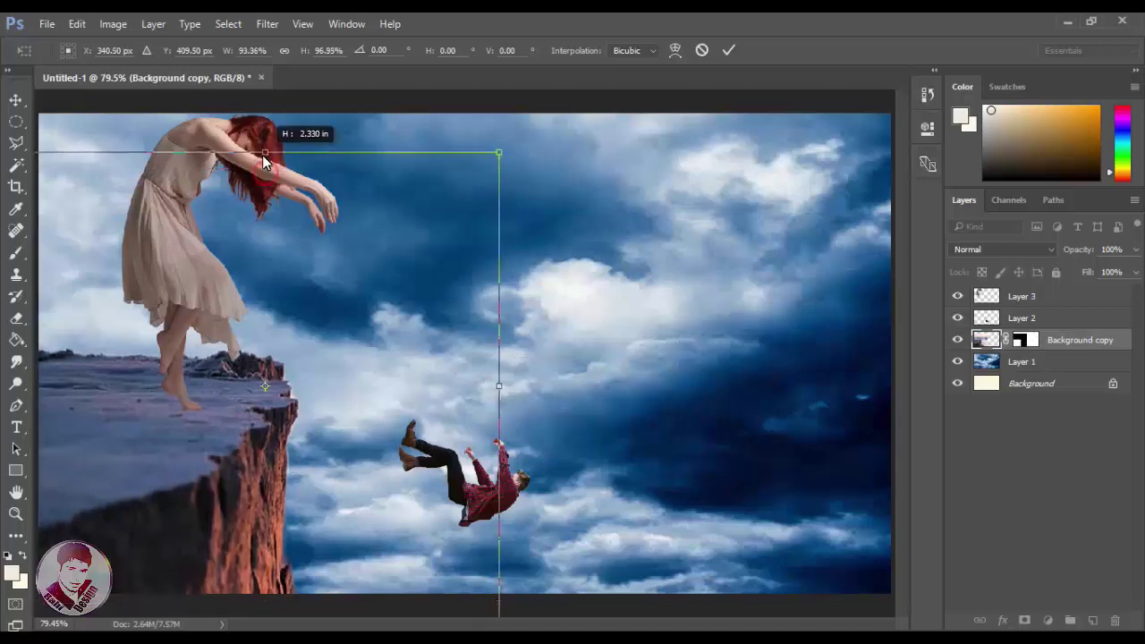
drag(207, 434, 207, 408)
key(Return)
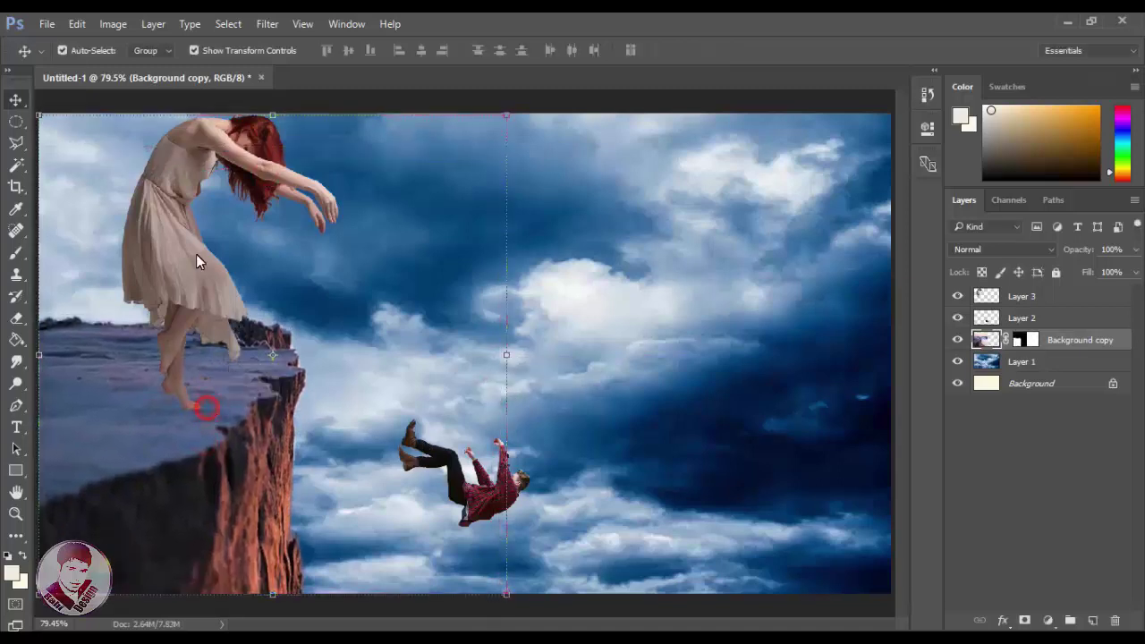
Resize the woman to about 82% and nudge her into place
click(196, 254)
drag(337, 114, 313, 147)
drag(169, 247, 139, 255)
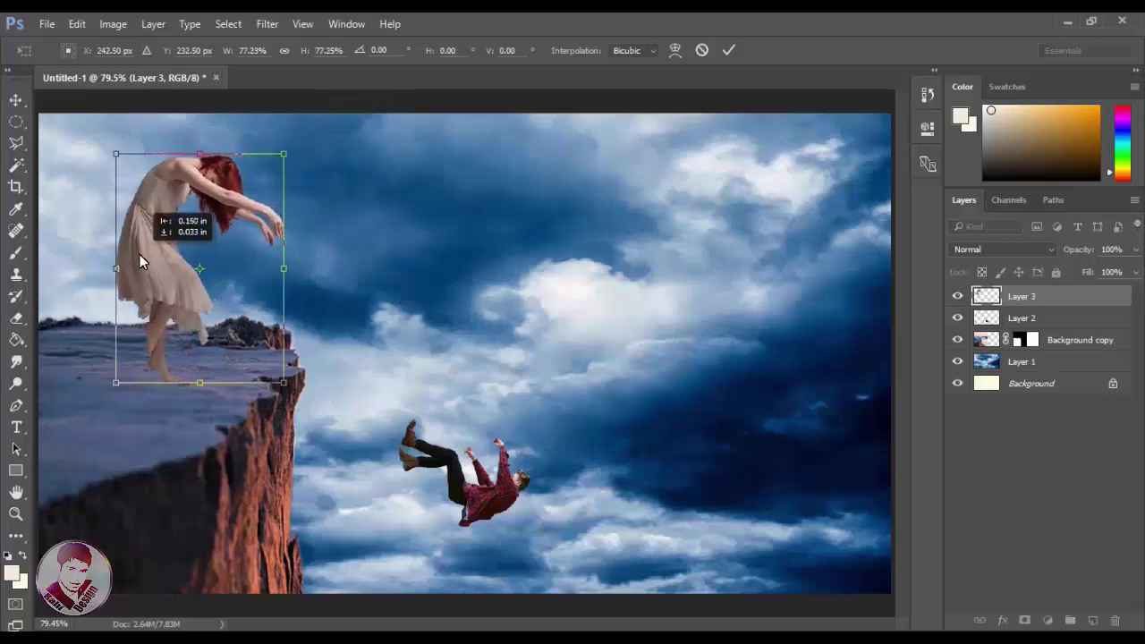
drag(281, 153, 287, 148)
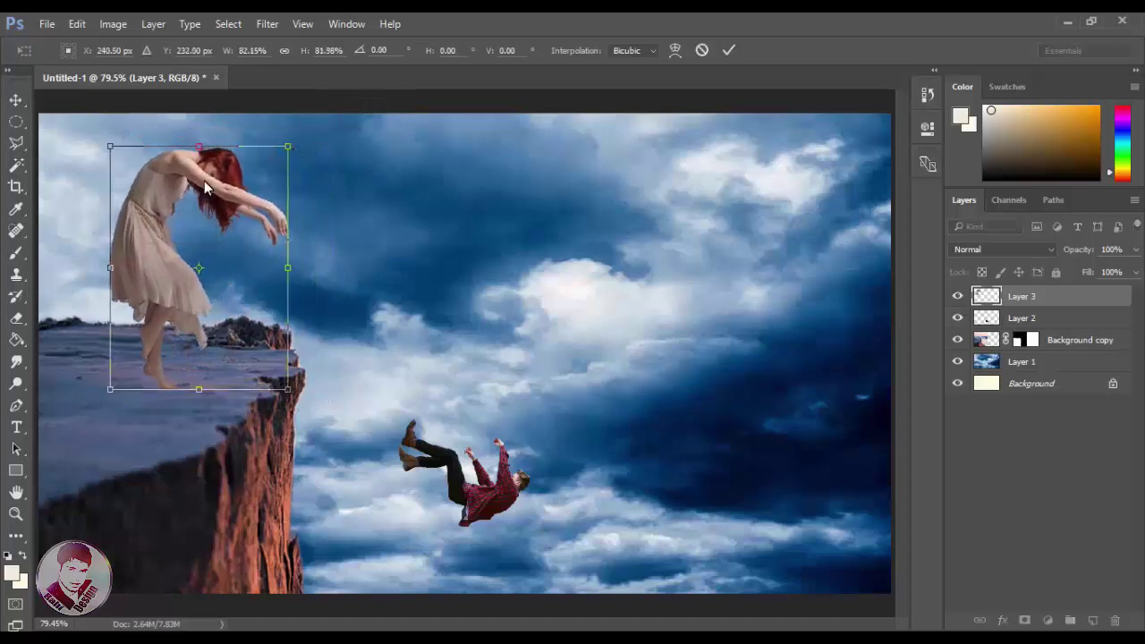
drag(197, 190, 197, 184)
key(Return)
click(15, 513)
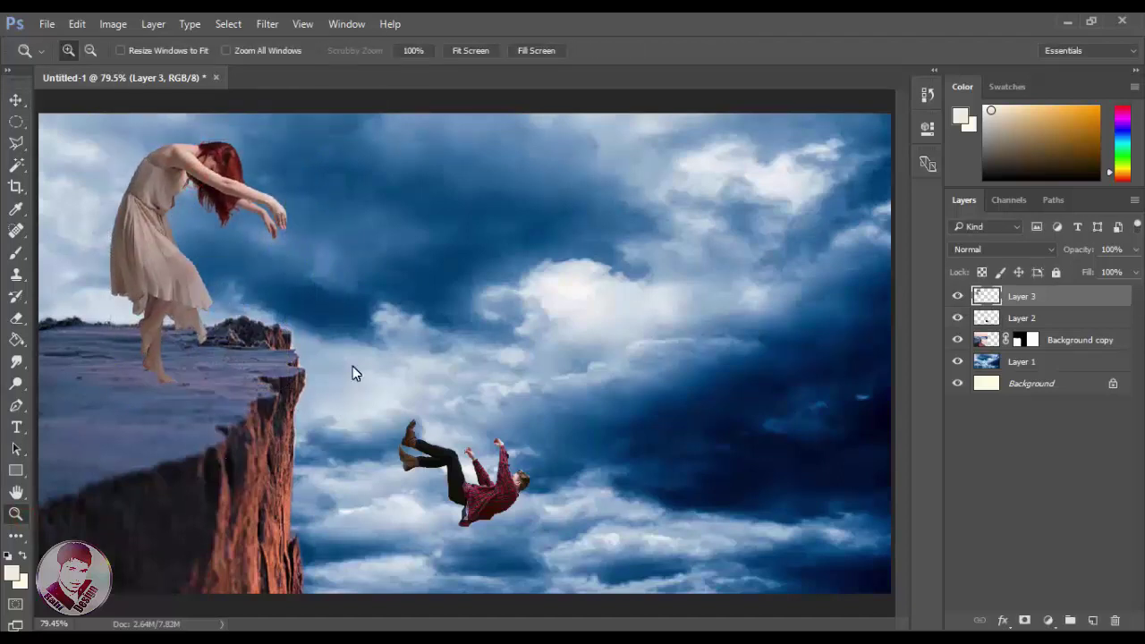
drag(346, 199, 152, 268)
click(471, 50)
Stretch the cliff layer to about 112% wider and taller
key(v)
ctrl+click(506, 355)
key(ctrl+t)
drag(506, 355, 560, 351)
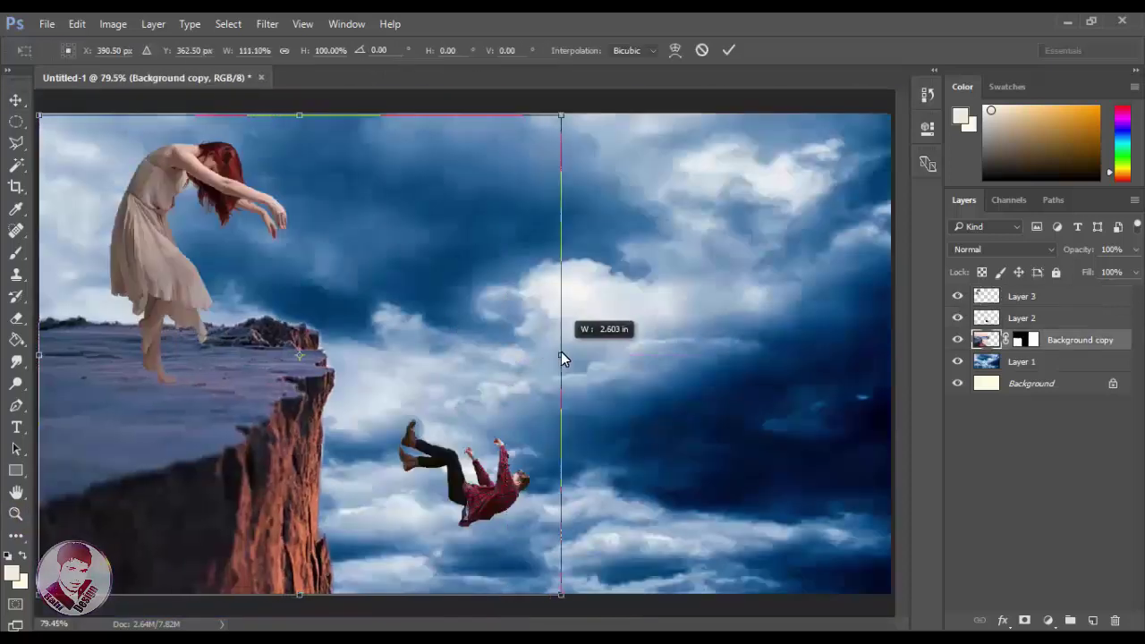
drag(291, 119, 297, 55)
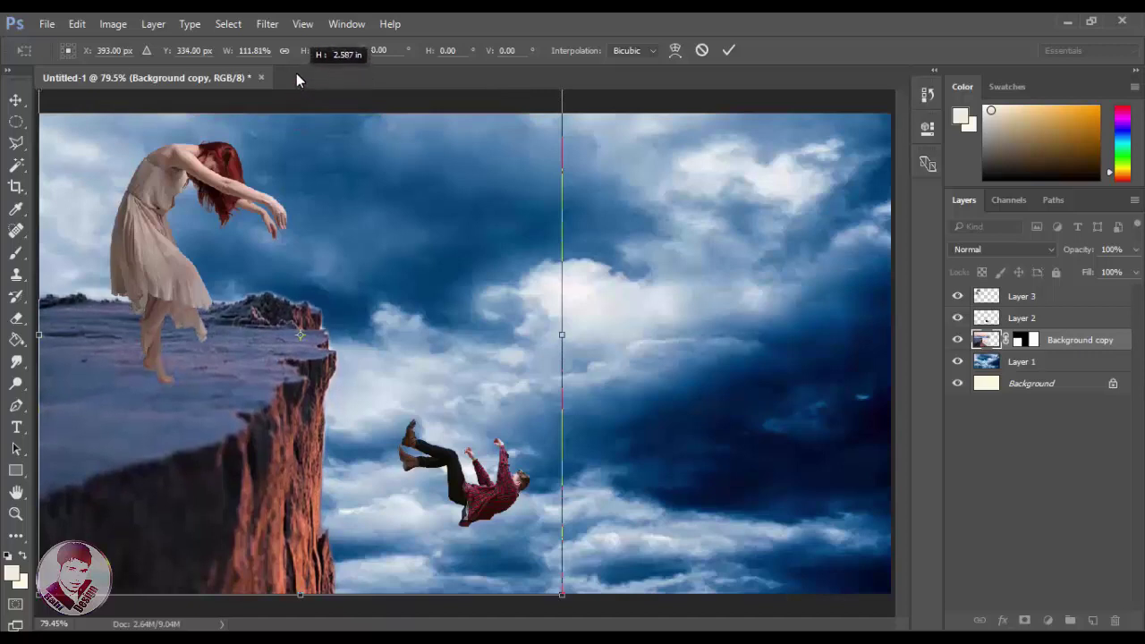
key(Return)
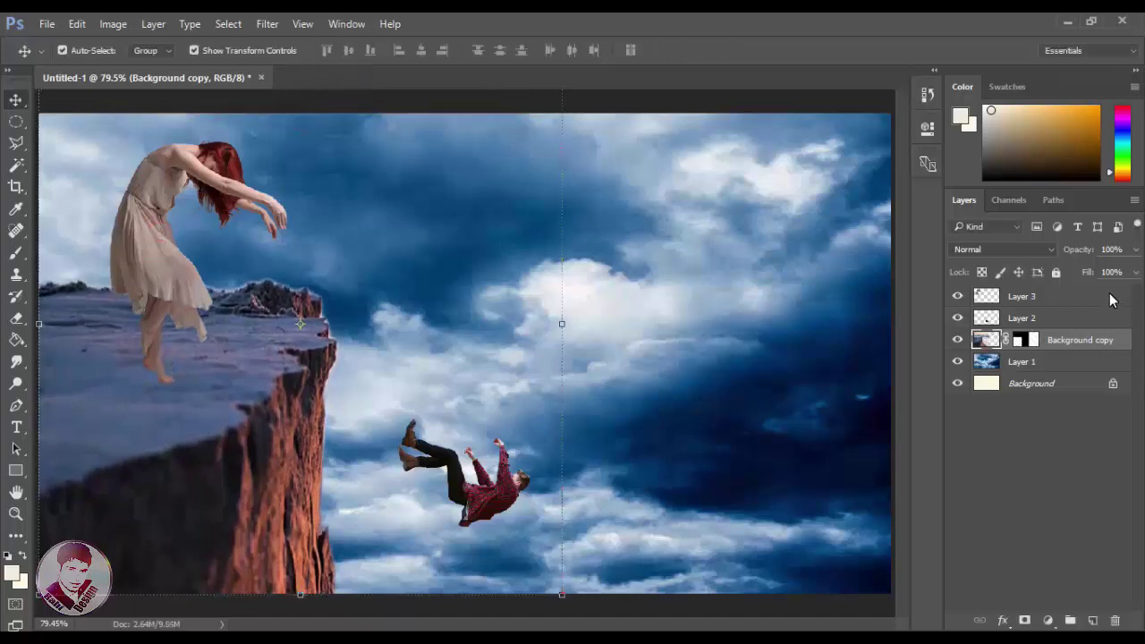
Scale the woman to about 93% and lower her so her feet touch the cliff top
click(1059, 318)
click(1021, 296)
key(ctrl+t)
drag(282, 381, 295, 387)
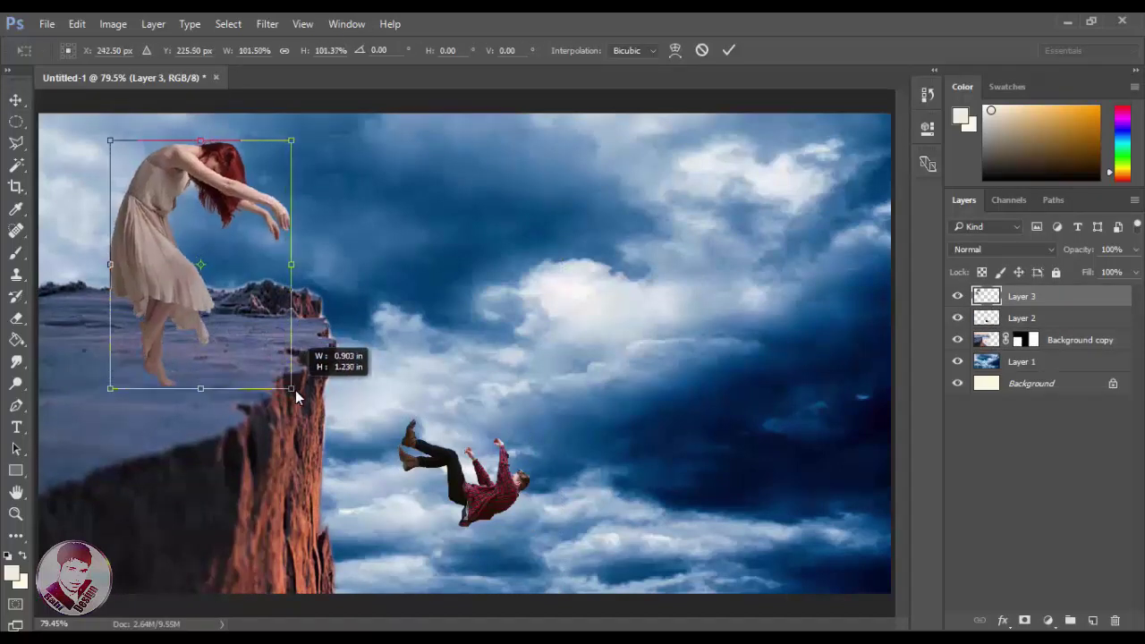
mouse_move(165, 270)
mouse_down()
mouse_move(168, 280)
mouse_move(168, 267)
mouse_up()
drag(300, 371, 283, 338)
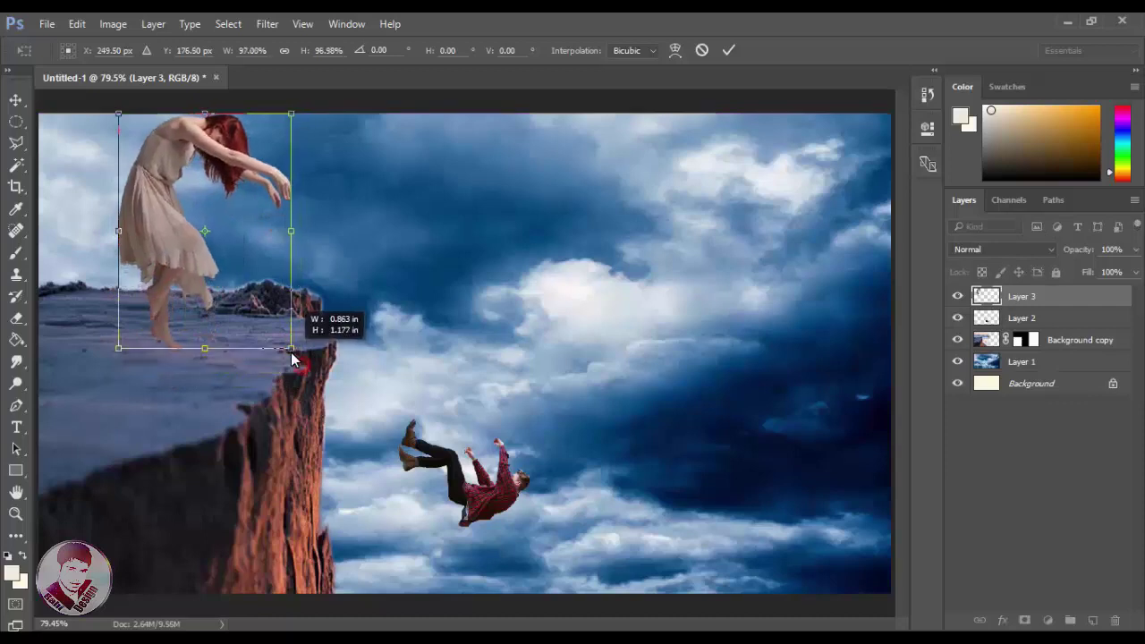
drag(182, 260, 185, 274)
key(Return)
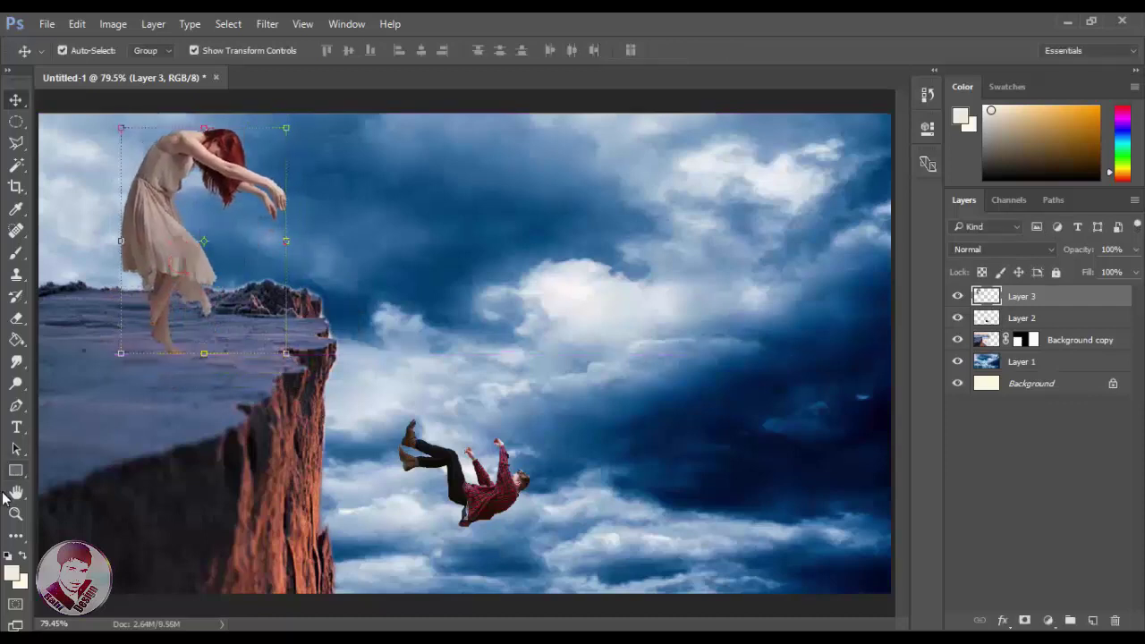
click(16, 513)
key(v)
Enlarge the falling man to about 112% and raise him slightly
click(516, 486)
key(ctrl+t)
mouse_move(534, 533)
mouse_down()
mouse_move(544, 538)
mouse_move(516, 468)
mouse_up()
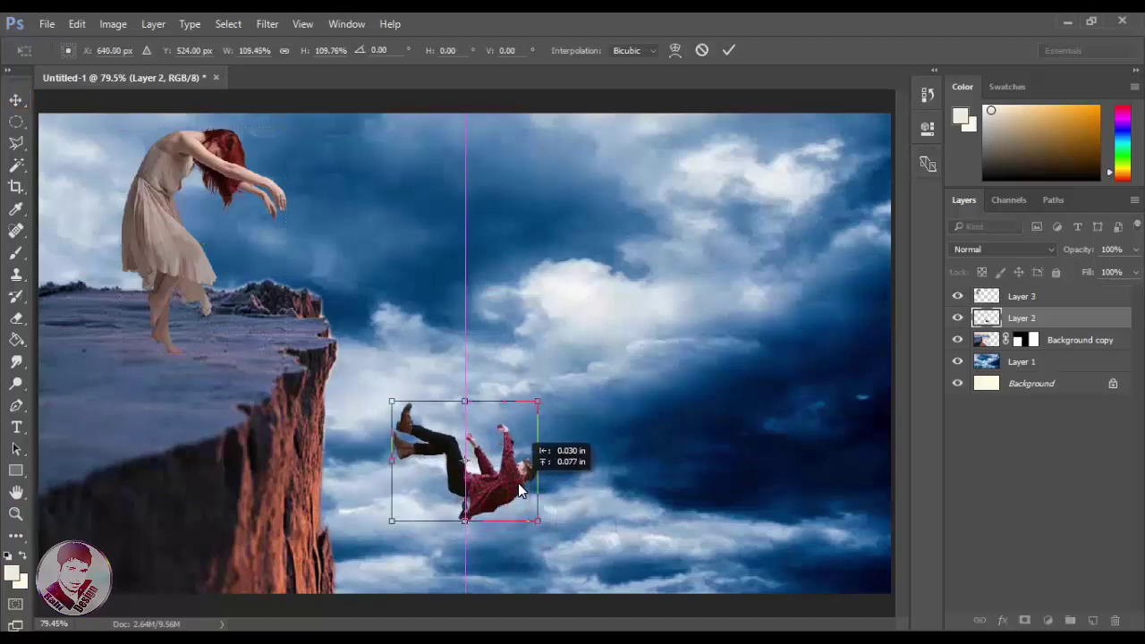
drag(541, 504, 521, 464)
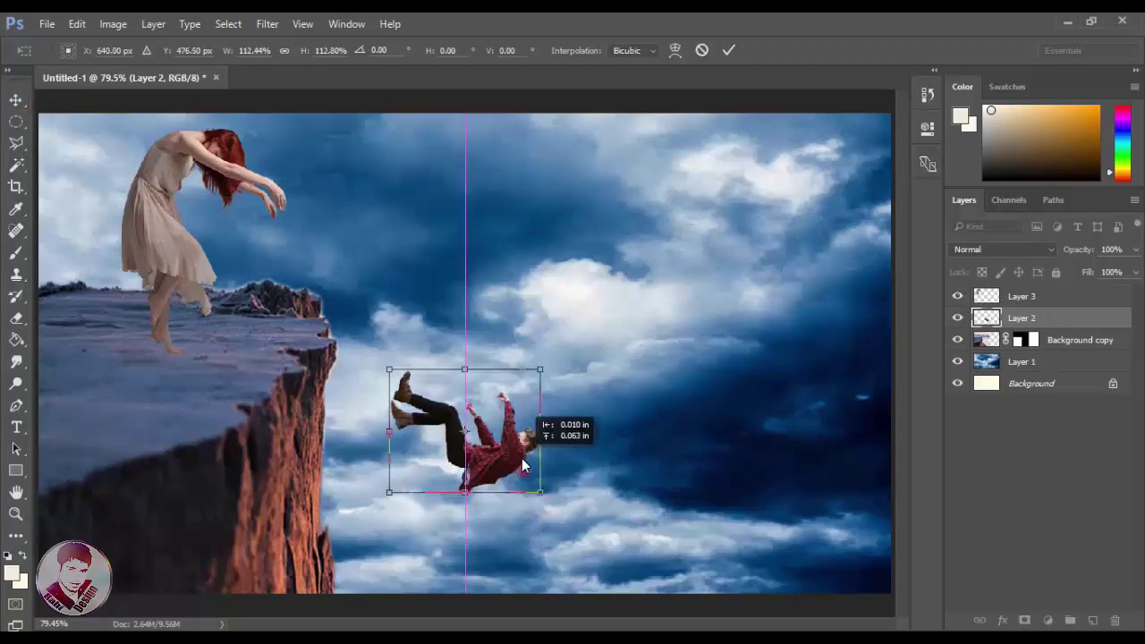
key(Return)
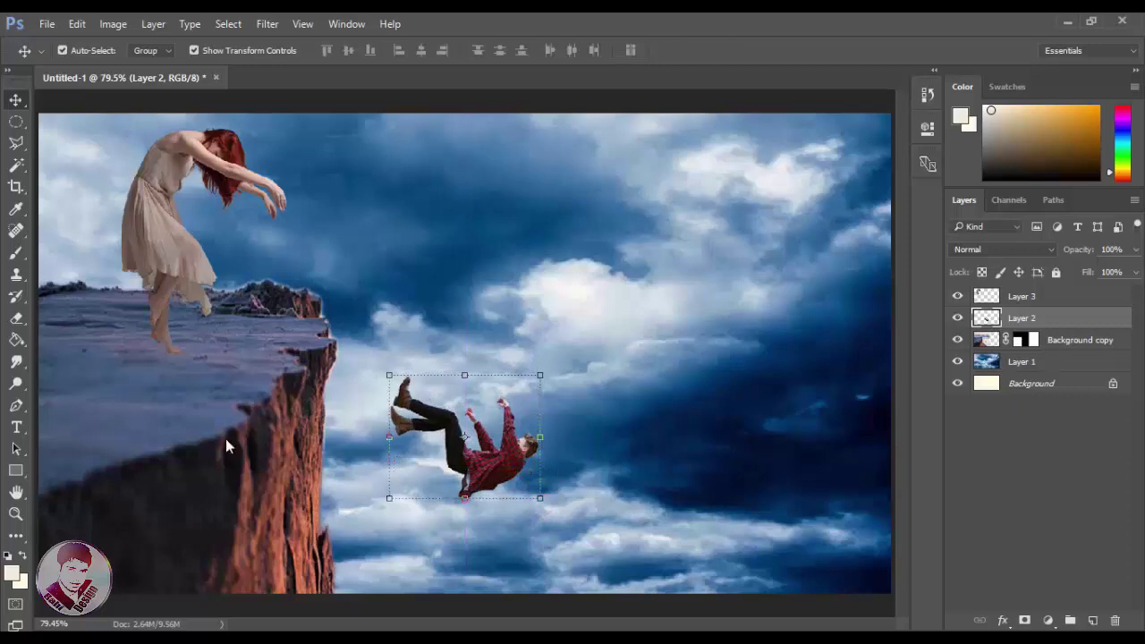
key(z)
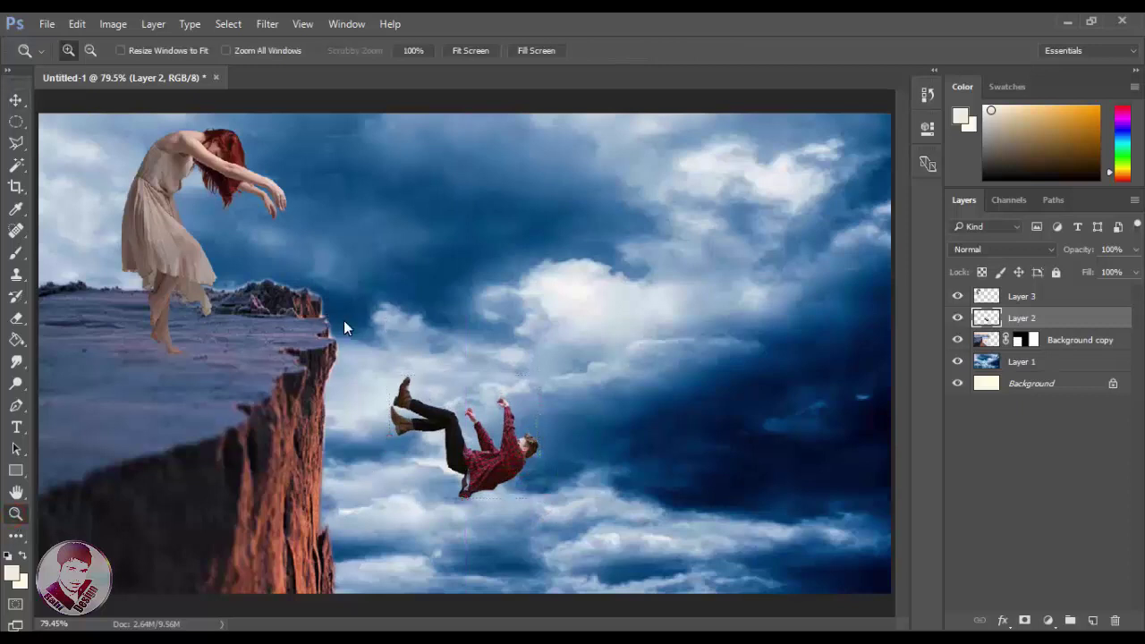
drag(280, 296, 69, 388)
Add a new layer above the cliff and set up a 15 px black brush
click(1029, 340)
click(1092, 620)
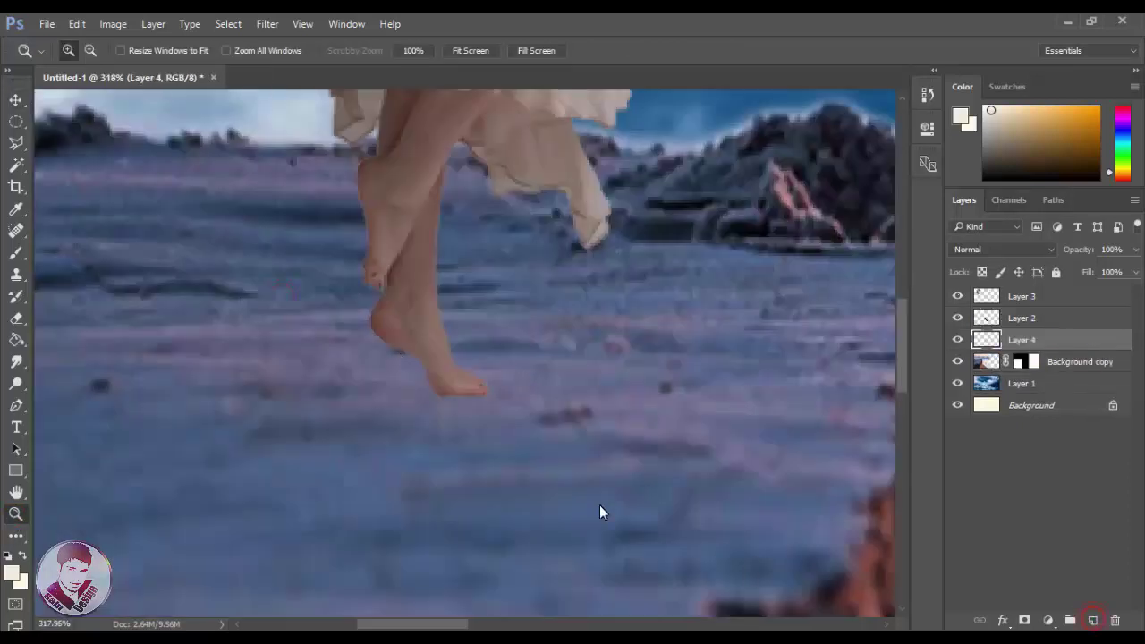
click(16, 254)
click(11, 572)
drag(715, 314, 700, 340)
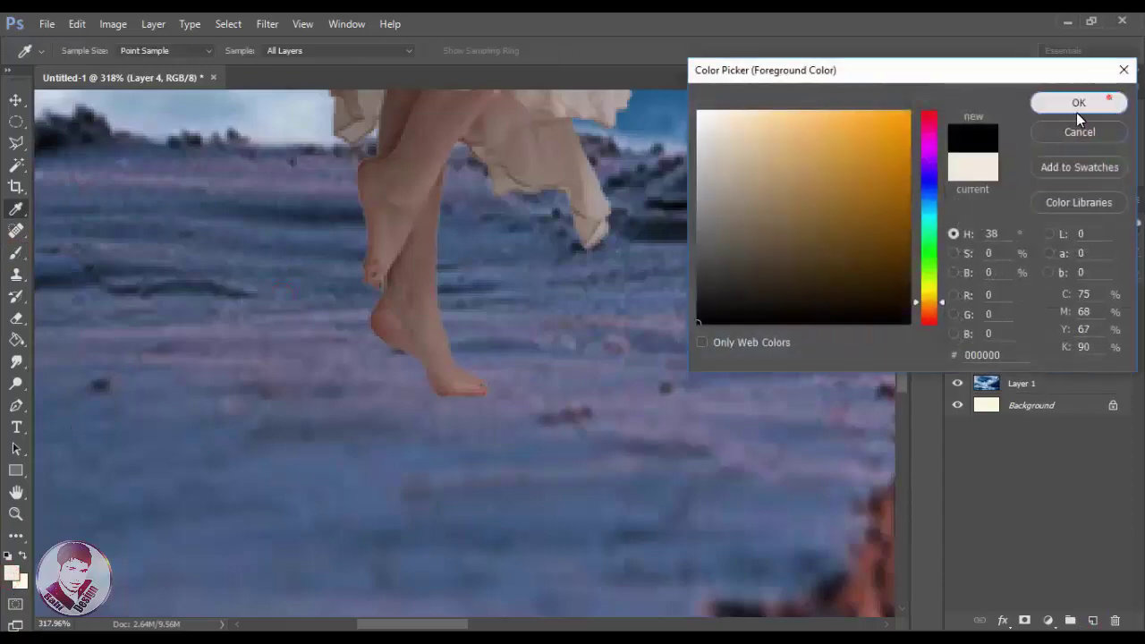
click(1076, 102)
key(bracketleft)
key(bracketleft)
key(bracketleft)
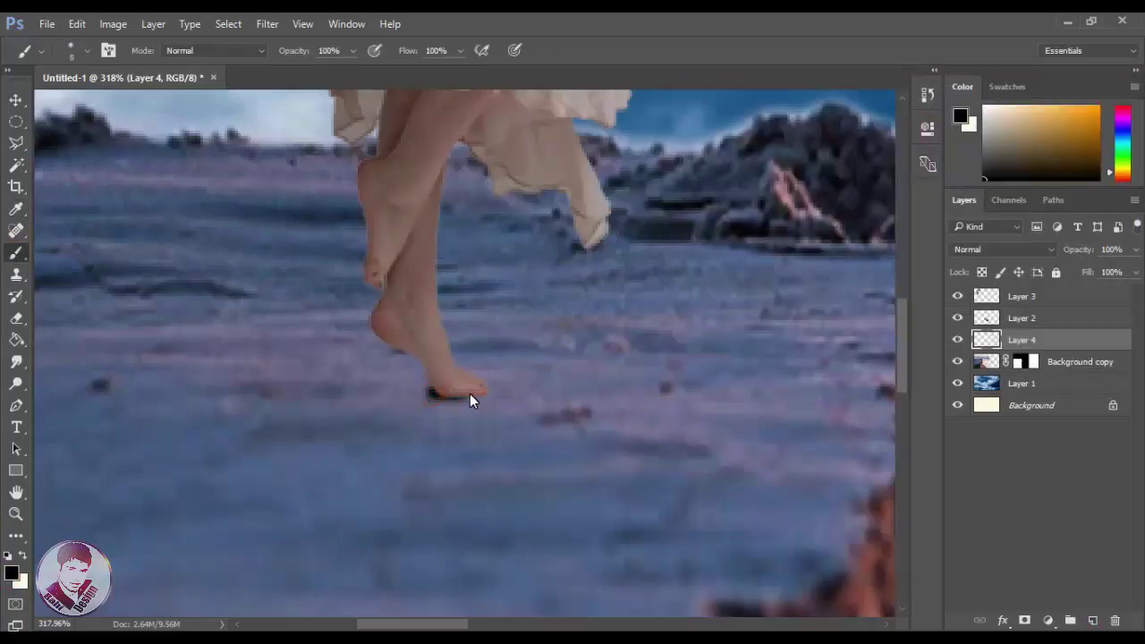
click(16, 514)
click(470, 51)
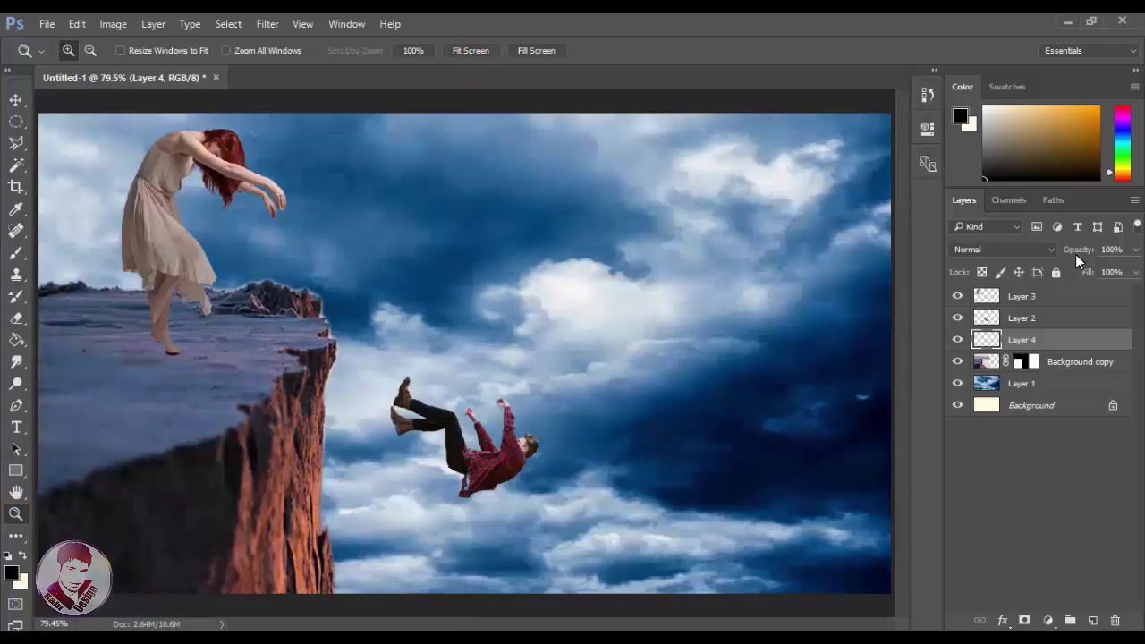
Soften the foot shadow with a 4.5 px Gaussian Blur at 46% opacity
click(272, 25)
click(524, 274)
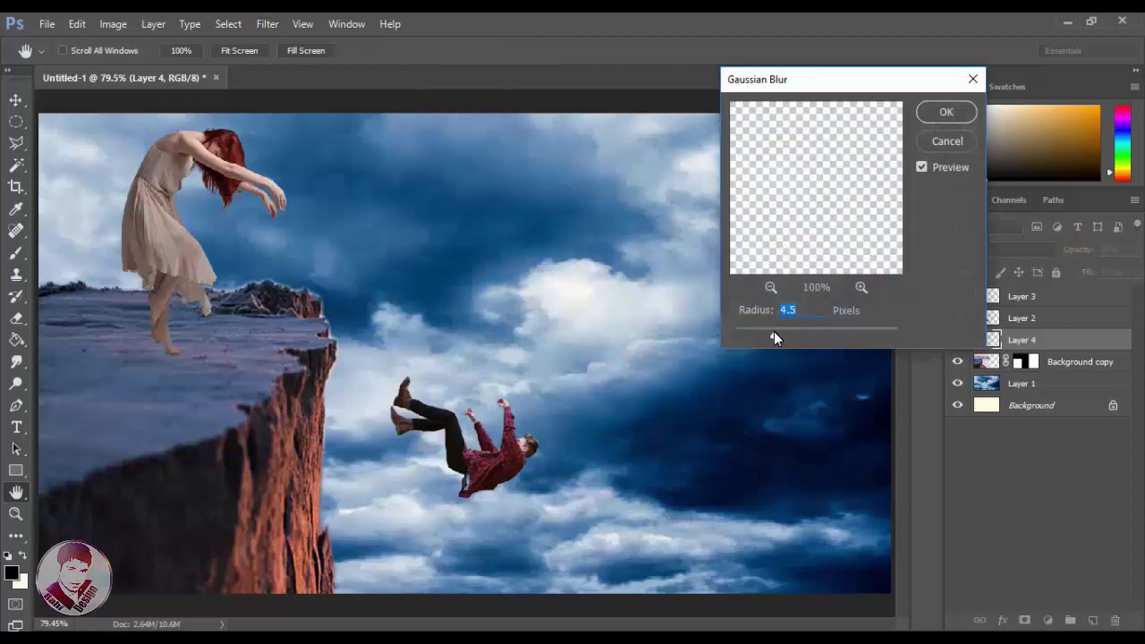
click(935, 121)
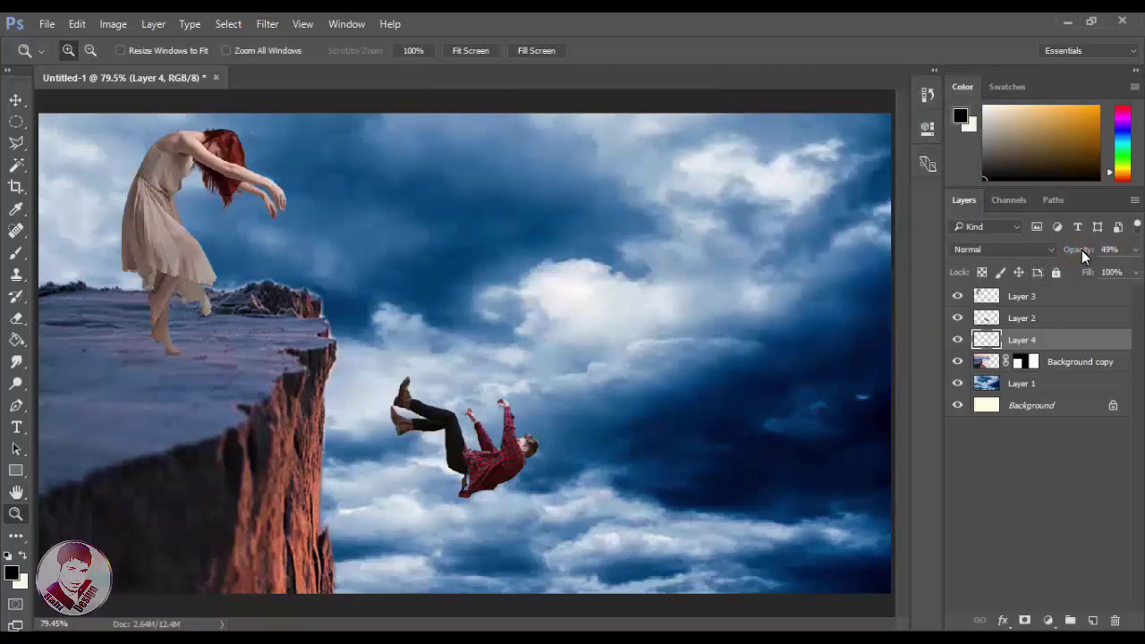
drag(1081, 250, 1071, 258)
On a new layer, paint a 40 px black shadow leftward from her foot, 44% opacity, 11.1 px blur
click(1092, 620)
key(b)
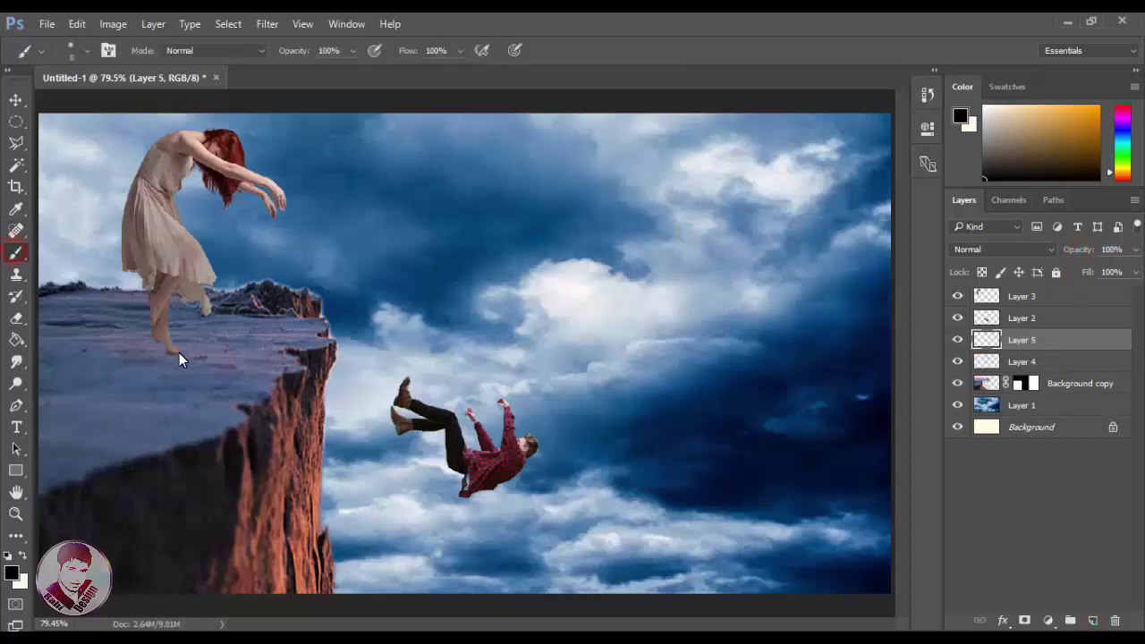
key(bracketright)
key(bracketright)
key(bracketright)
drag(169, 354, 24, 383)
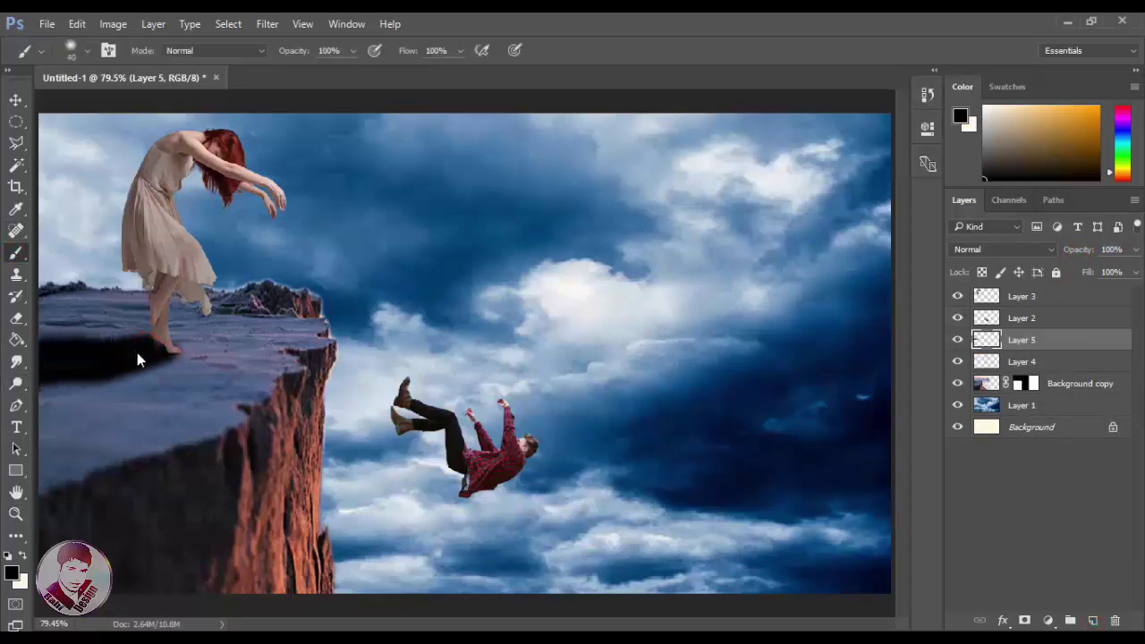
mouse_move(1078, 250)
mouse_down()
mouse_move(1049, 250)
mouse_move(1082, 250)
mouse_up()
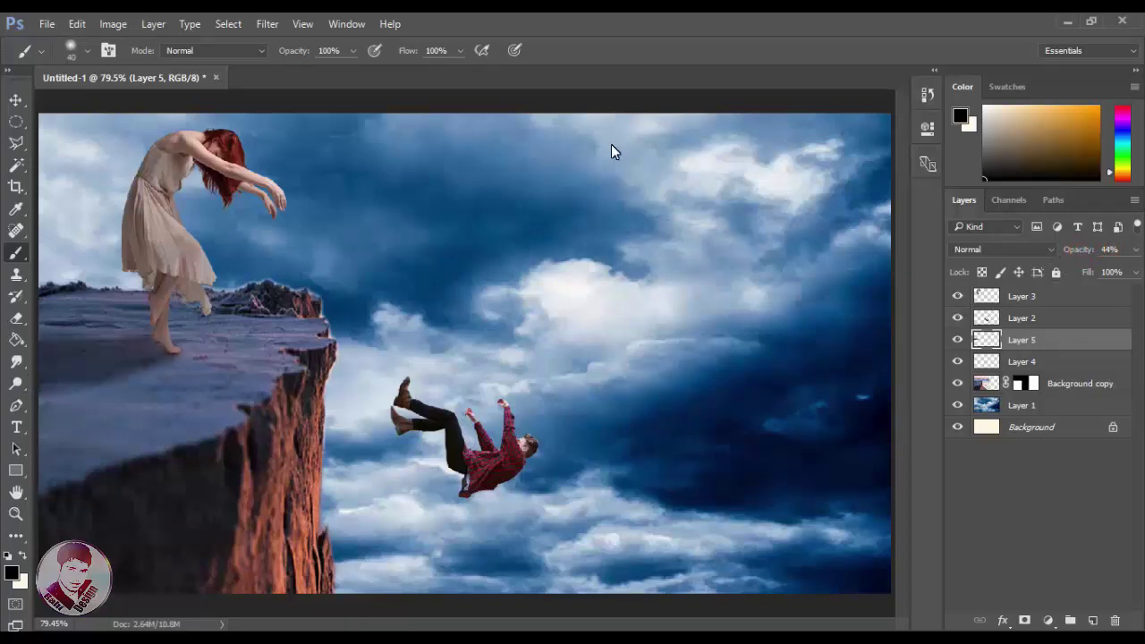
click(268, 24)
click(531, 270)
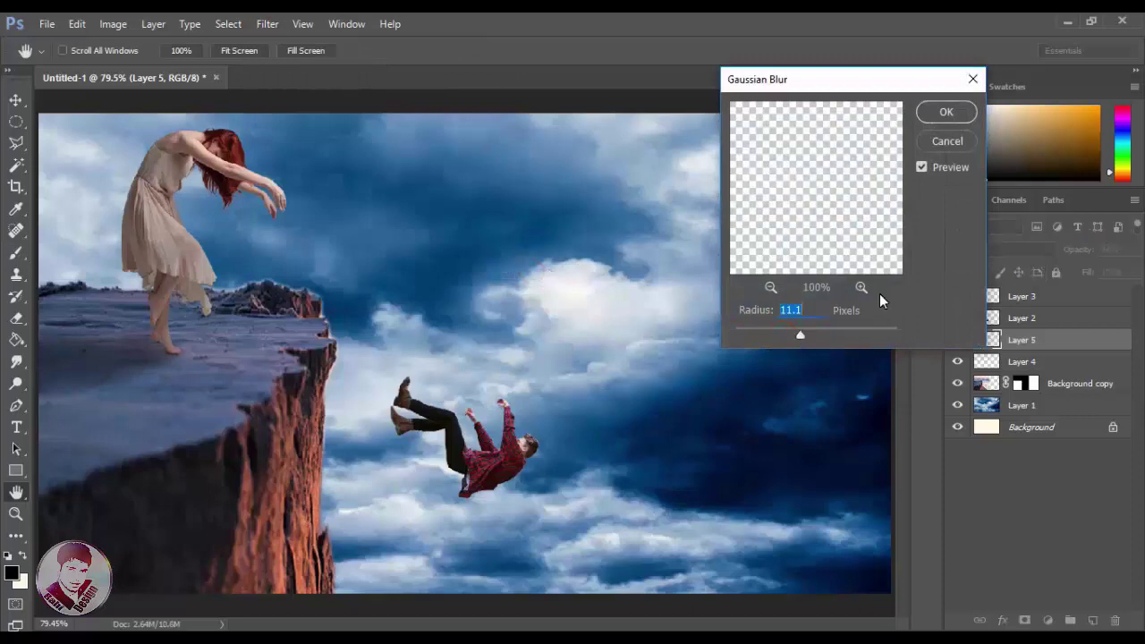
click(932, 114)
click(15, 514)
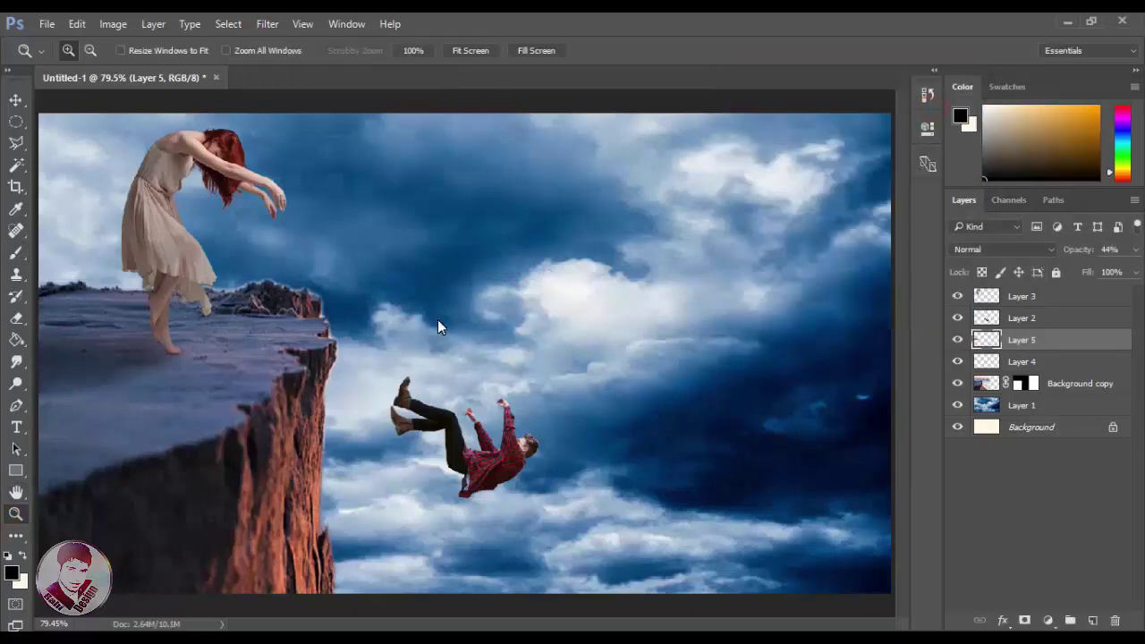
Import the Rahi (12).jpg cloud photo and place it into the composite
drag(305, 166, 196, 232)
click(470, 50)
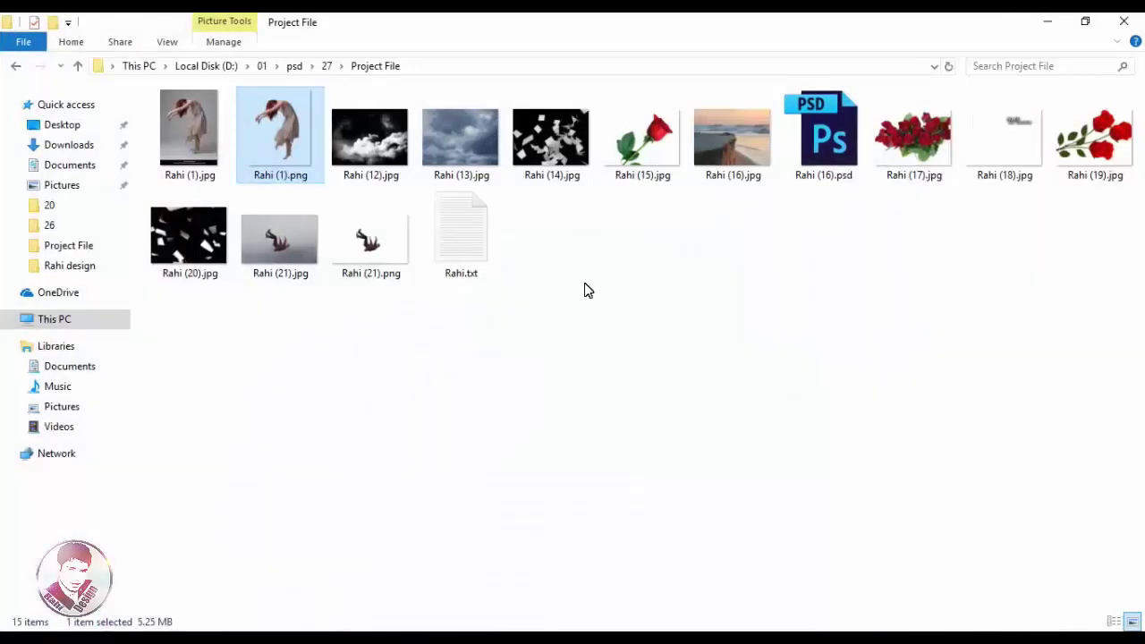
mouse_move(370, 136)
mouse_down()
mouse_move(202, 611)
mouse_move(471, 77)
mouse_up()
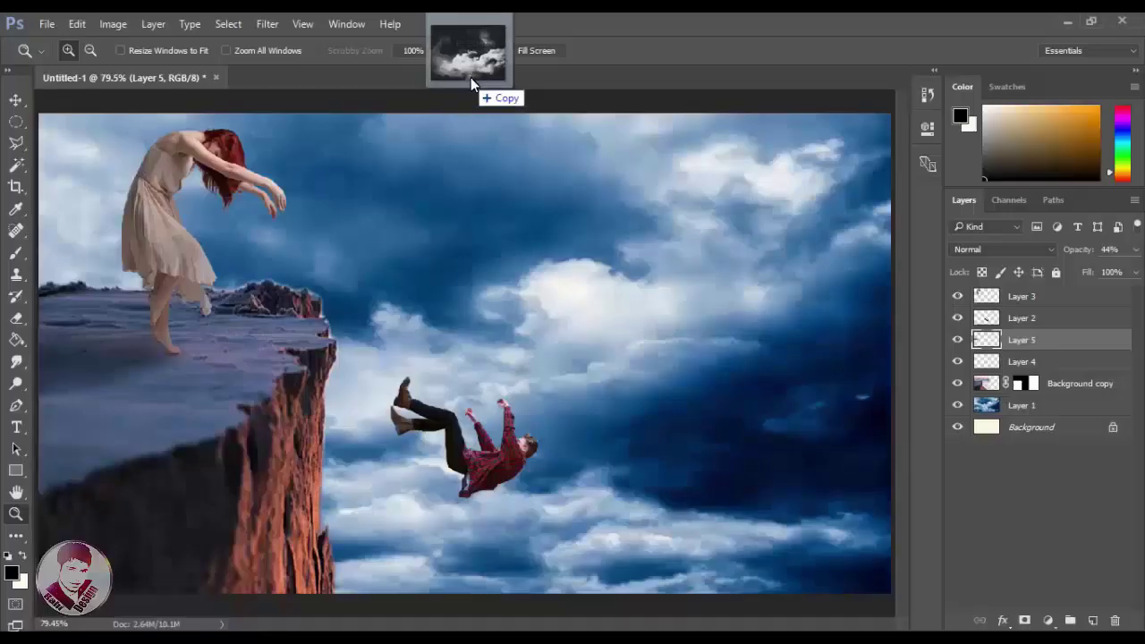
drag(311, 80, 304, 132)
click(15, 99)
drag(436, 365, 531, 526)
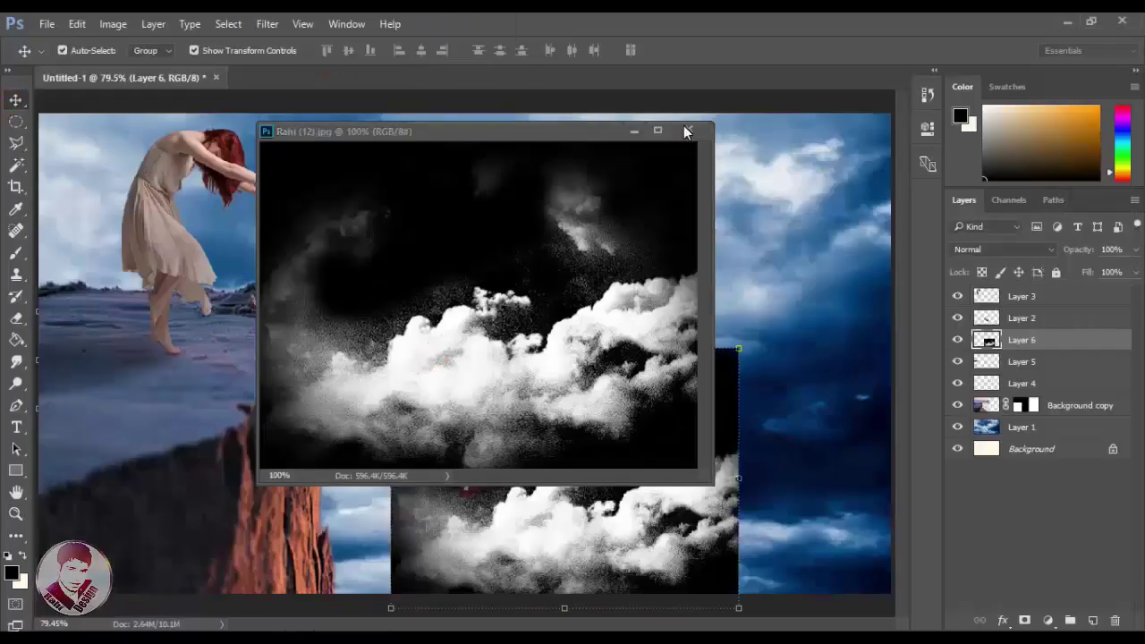
click(689, 130)
Set the clouds to Screen, widen them under the falling man, and move them below Layer 3
click(982, 250)
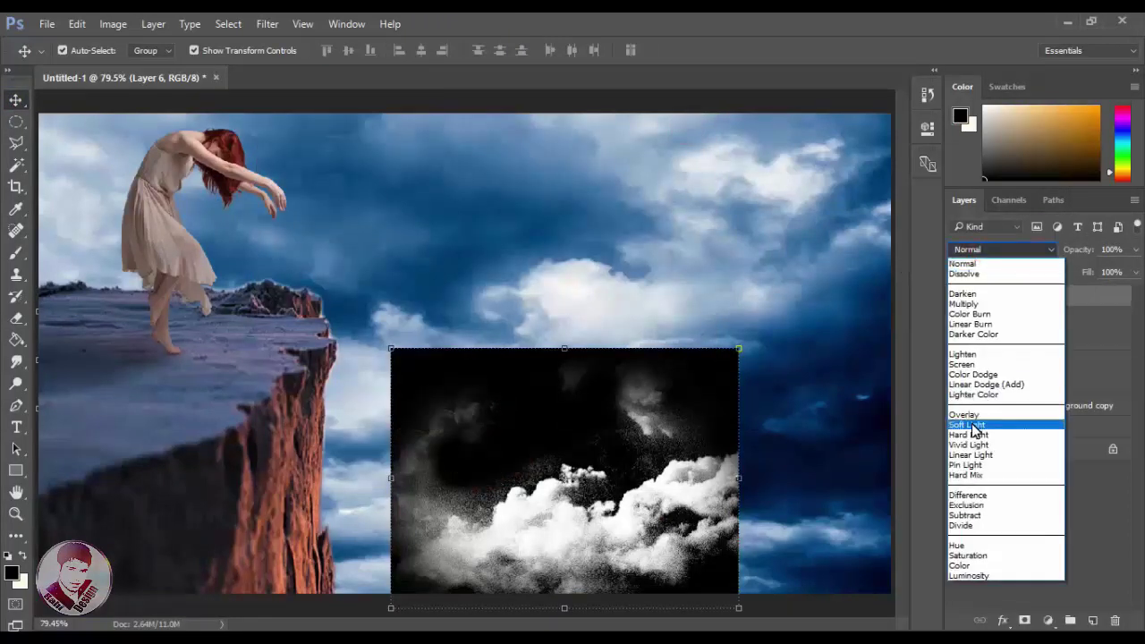
click(975, 366)
drag(739, 484, 823, 476)
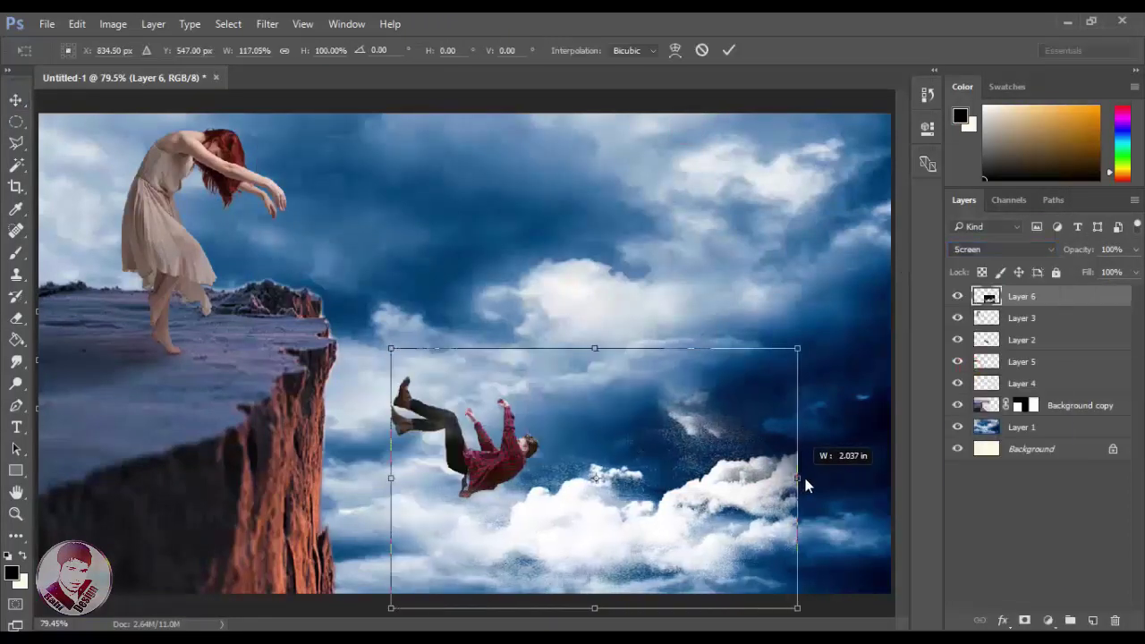
drag(757, 517, 706, 514)
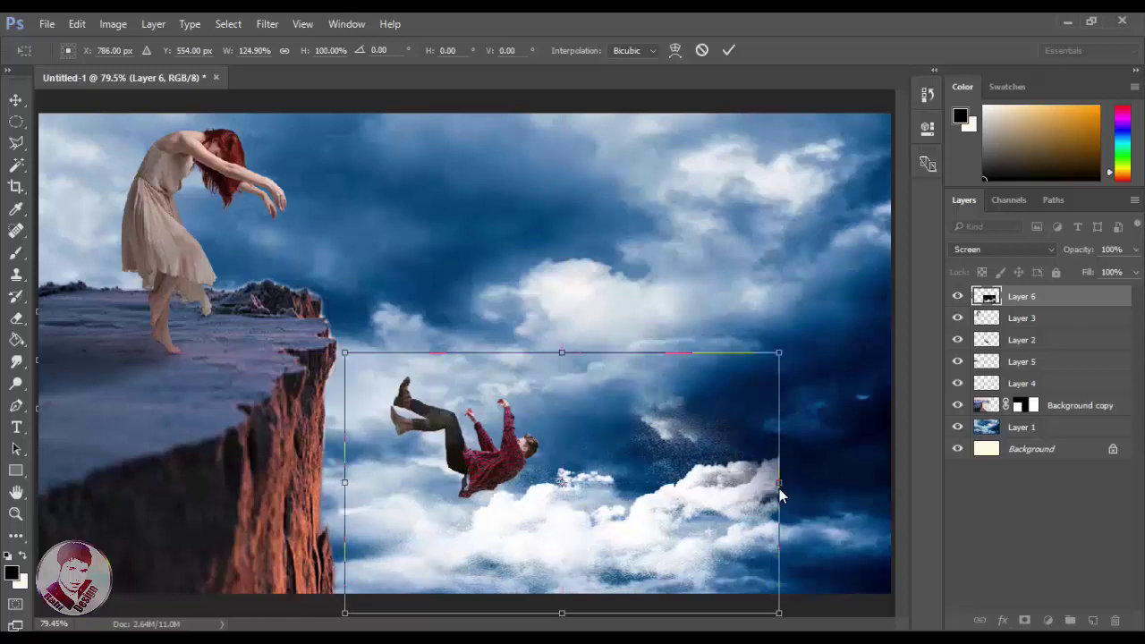
double_click(707, 521)
key(e)
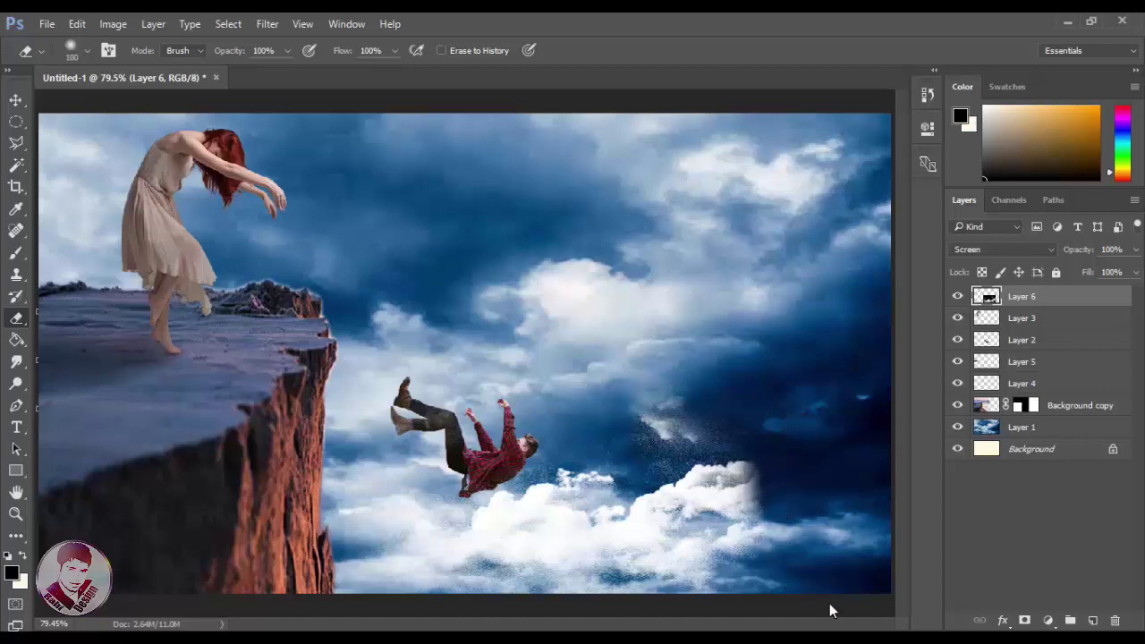
drag(1061, 296, 1058, 327)
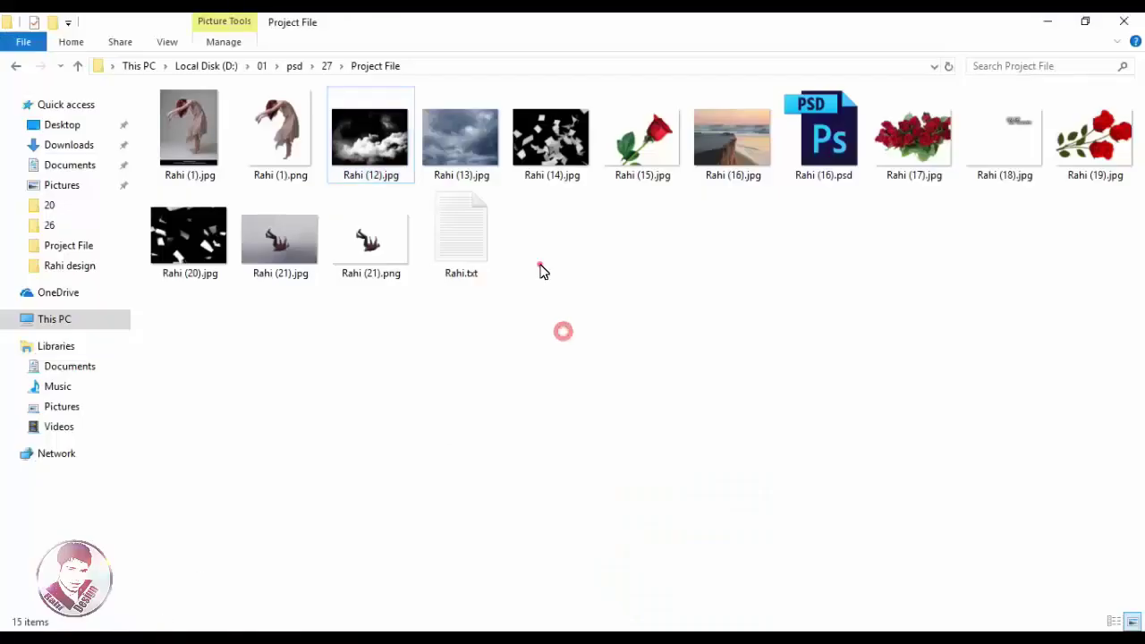
Bring both flying-paper photos into the composite and set one to Screen blend
click(551, 134)
mouse_move(555, 154)
mouse_down()
mouse_move(357, 85)
mouse_move(341, 116)
mouse_up()
key(v)
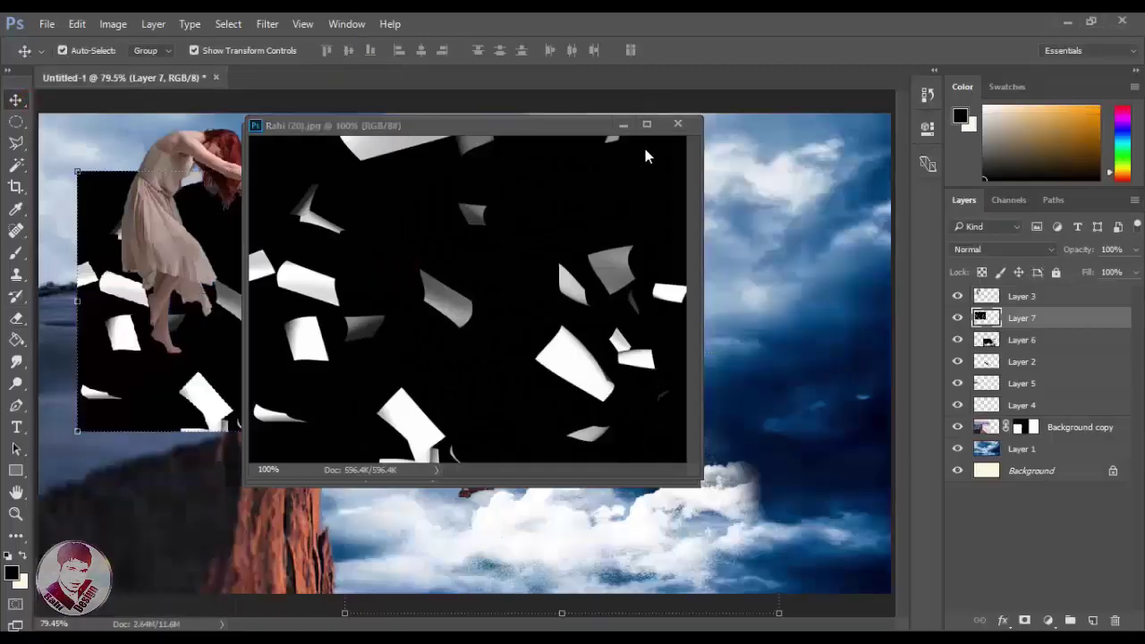
click(658, 122)
drag(559, 268, 680, 317)
click(1017, 250)
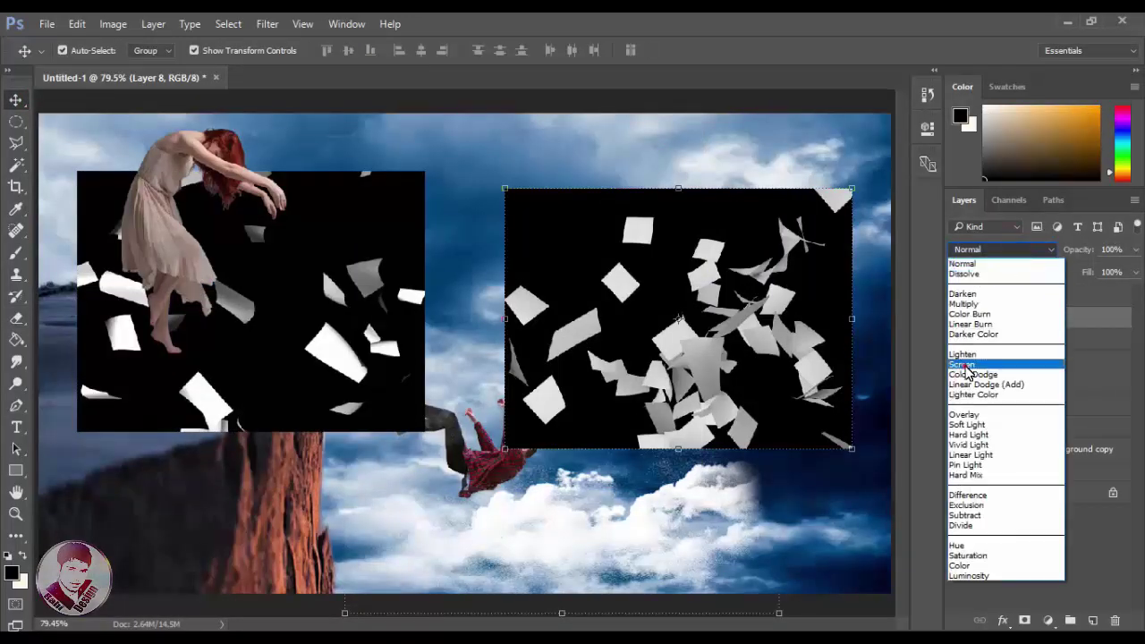
click(975, 362)
click(957, 339)
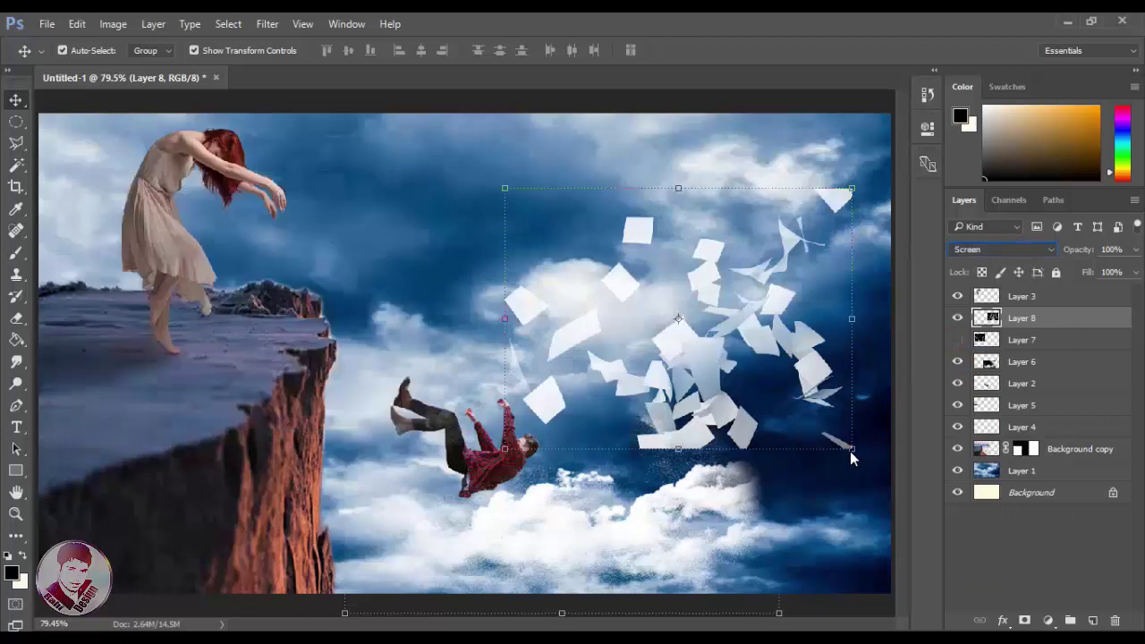
Shrink, tilt and position the paper cluster over the woman's hands
drag(850, 451, 733, 357)
drag(728, 263, 698, 232)
drag(652, 294, 309, 215)
drag(383, 263, 363, 264)
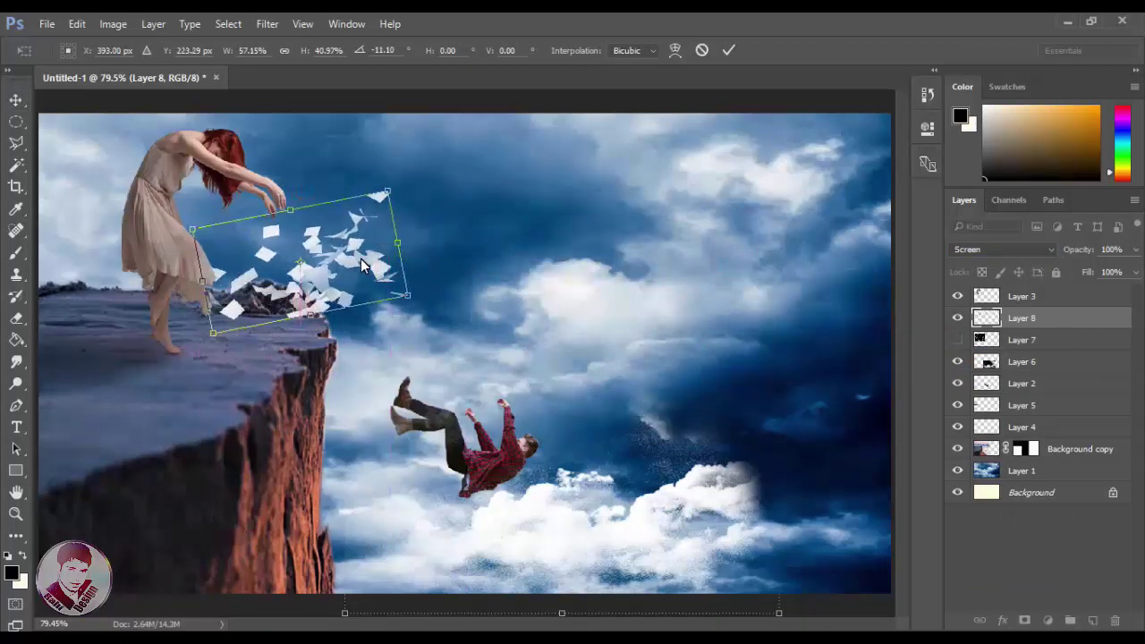
key(Return)
key(ctrl+t)
drag(408, 334, 411, 347)
drag(418, 259, 354, 288)
key(Return)
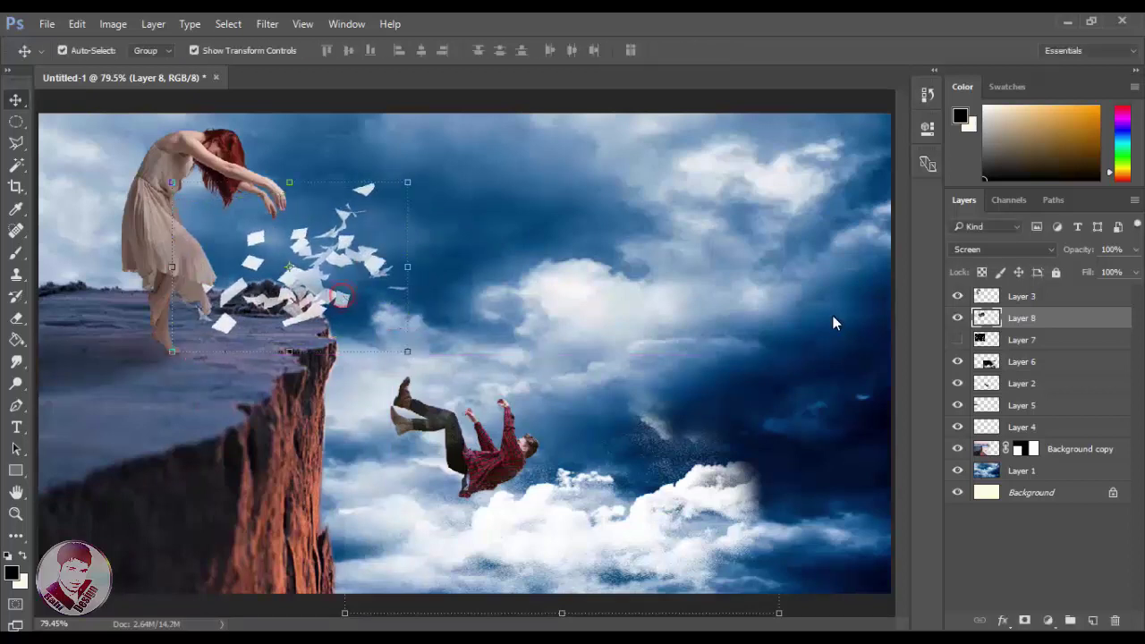
Set the second paper layer to Screen, move it over the falling man, above Layer 1
click(957, 340)
click(1021, 340)
click(1002, 250)
click(984, 360)
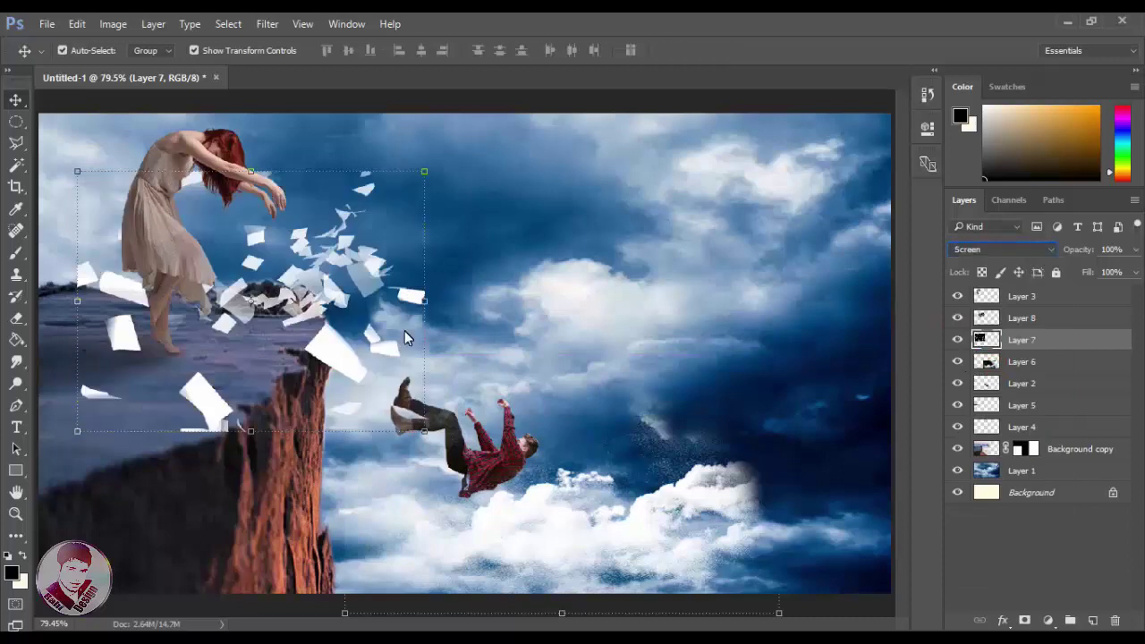
key(ctrl+t)
drag(405, 337, 599, 480)
key(Return)
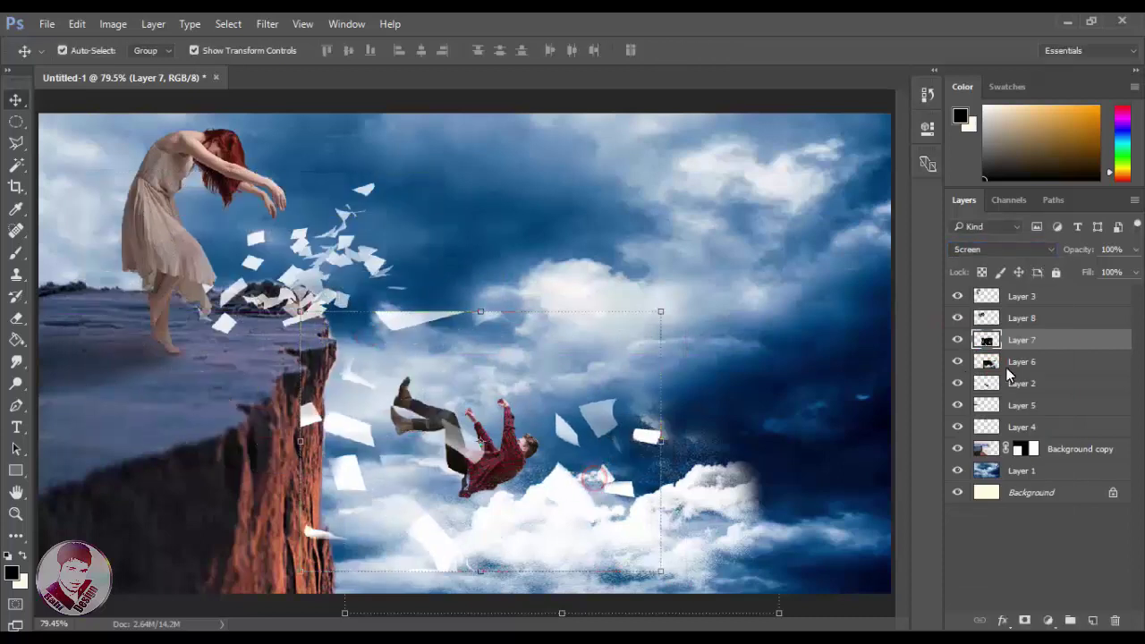
drag(1008, 376, 984, 456)
Shrink the lower papers around the falling man and duplicate that layer
key(ctrl+t)
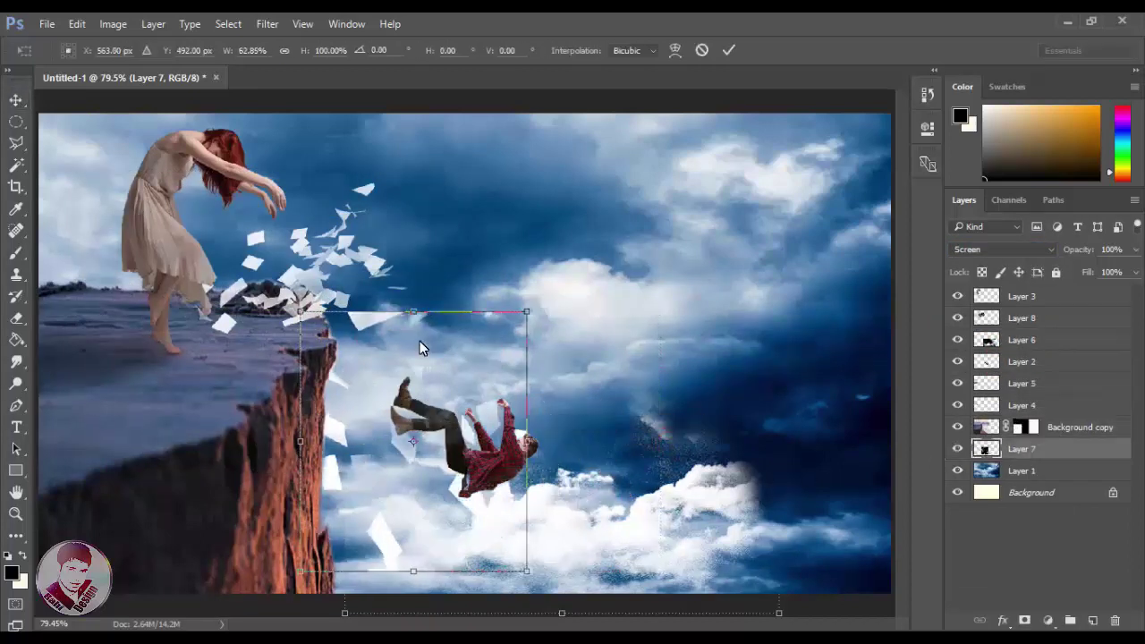
drag(413, 313, 414, 447)
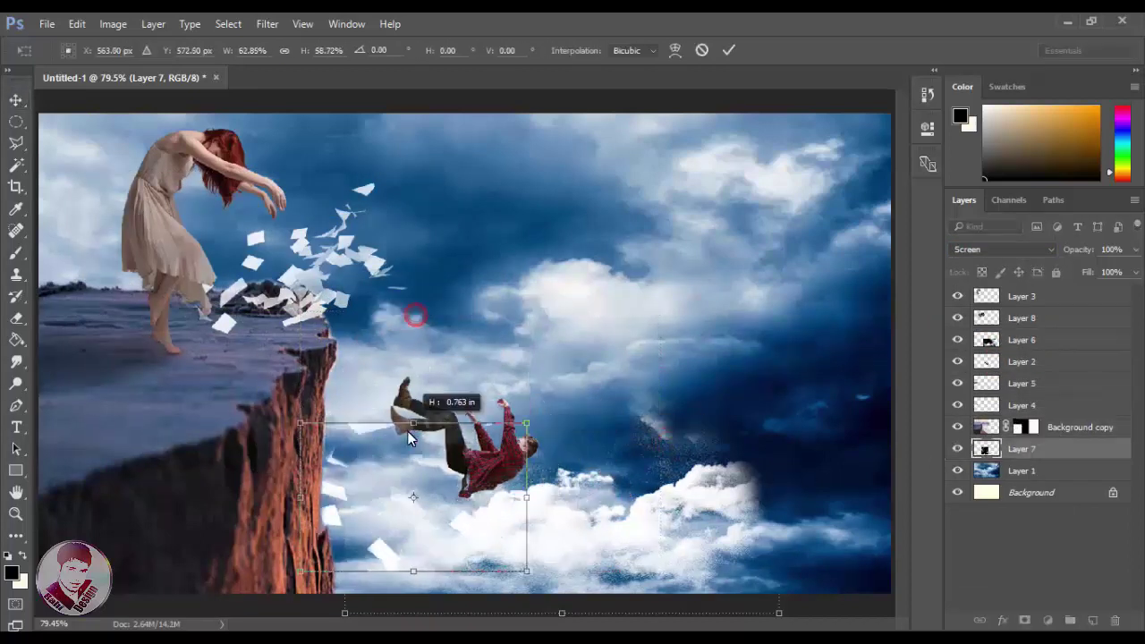
click(702, 56)
key(ctrl+t)
drag(528, 570, 501, 451)
mouse_move(434, 376)
mouse_down()
mouse_move(443, 458)
mouse_move(426, 441)
mouse_up()
key(Return)
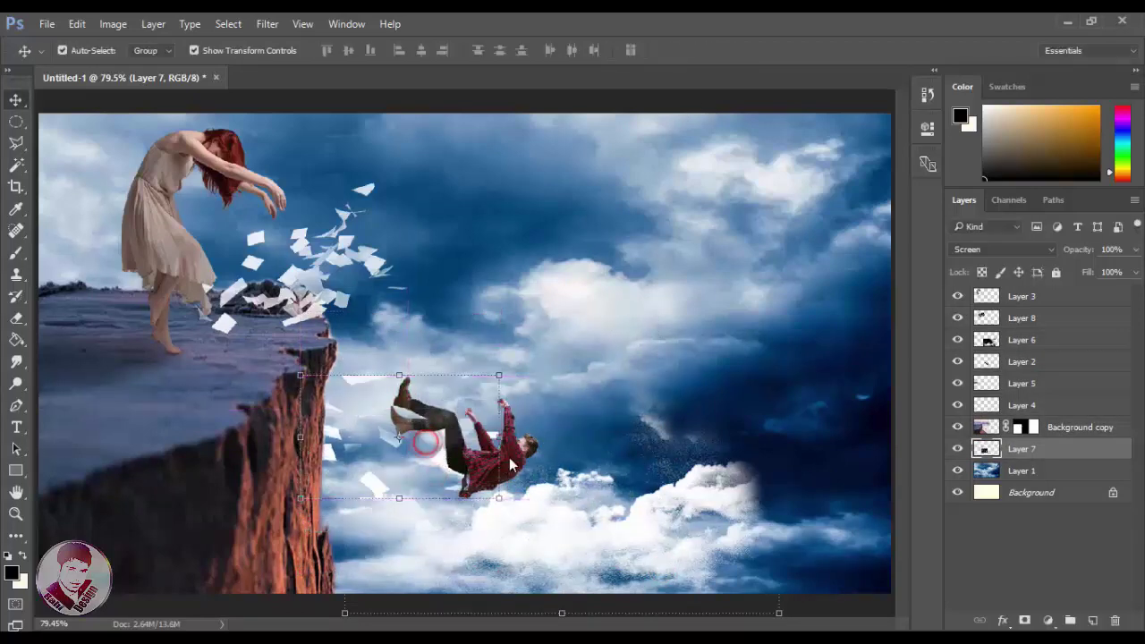
drag(1041, 452, 1093, 619)
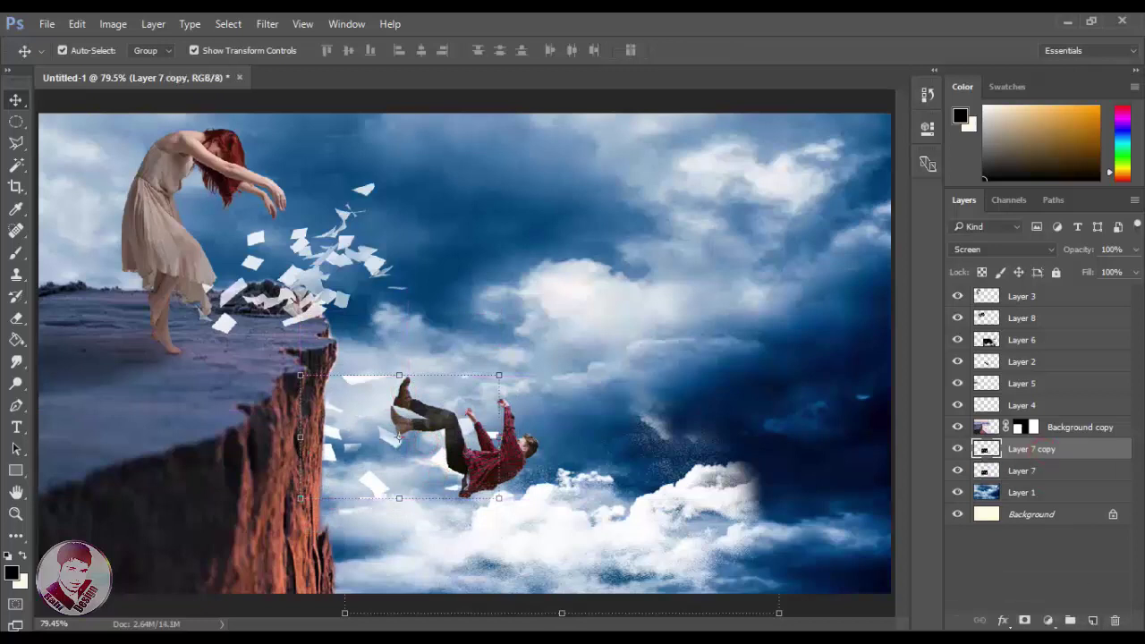
key(z)
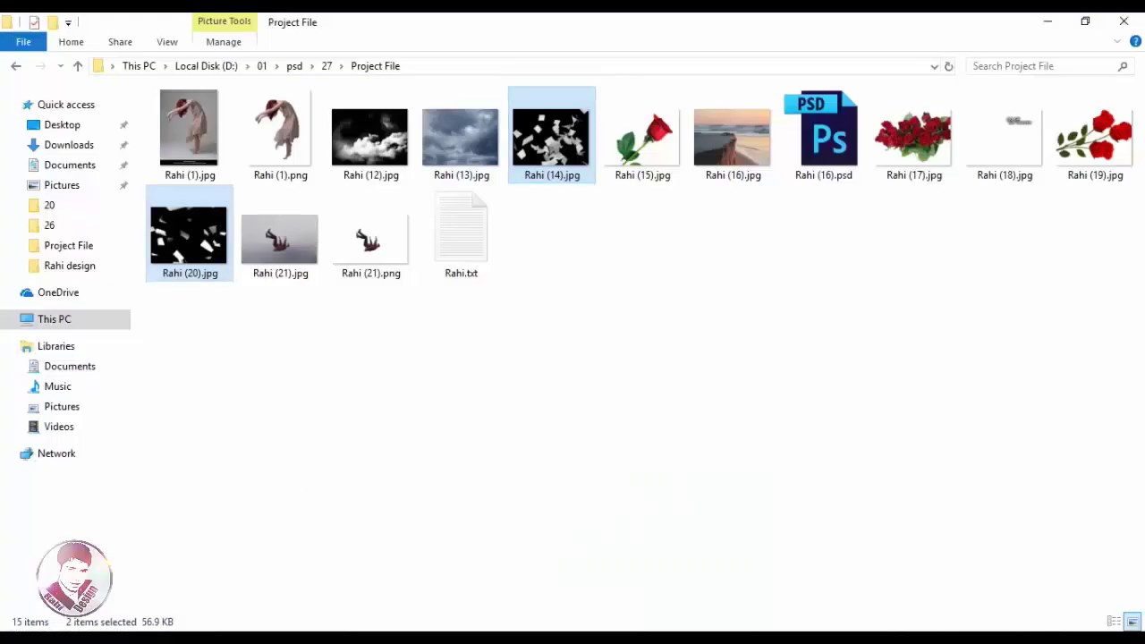
Open the single rose photo and delete its white background
right_click(660, 145)
right_click(594, 232)
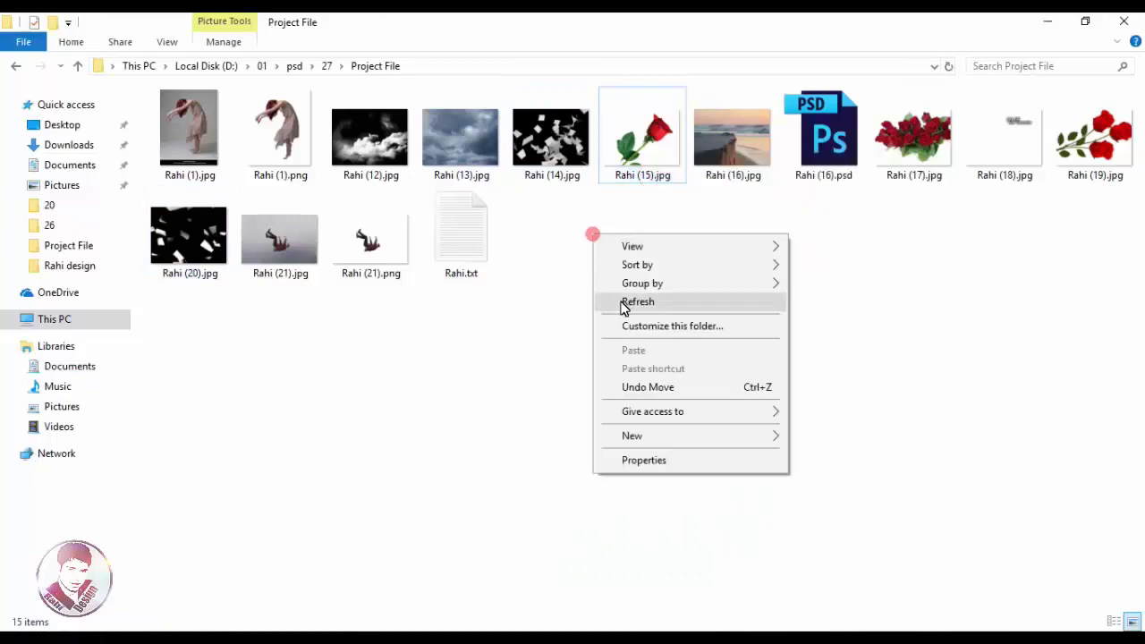
click(653, 152)
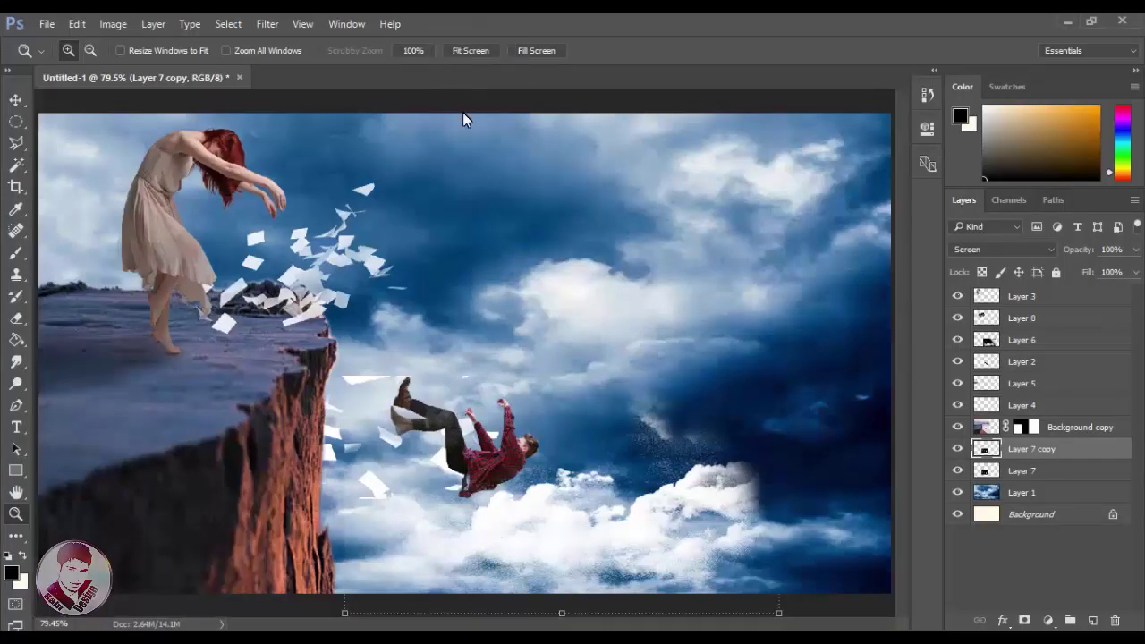
drag(653, 150, 463, 111)
click(18, 164)
click(363, 304)
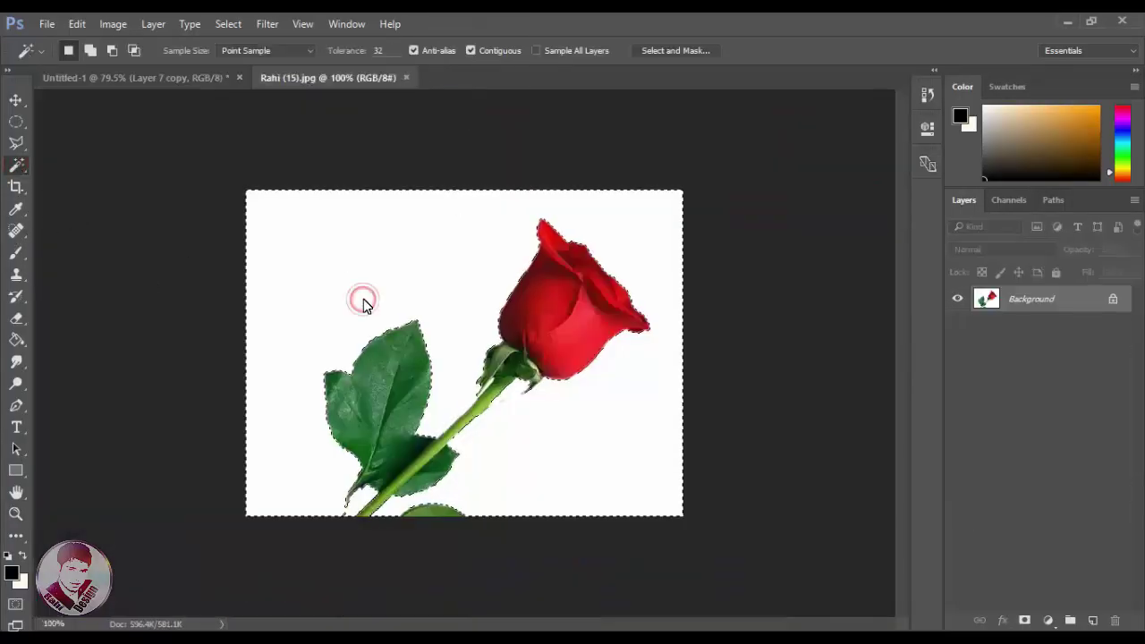
click(1113, 298)
key(Delete)
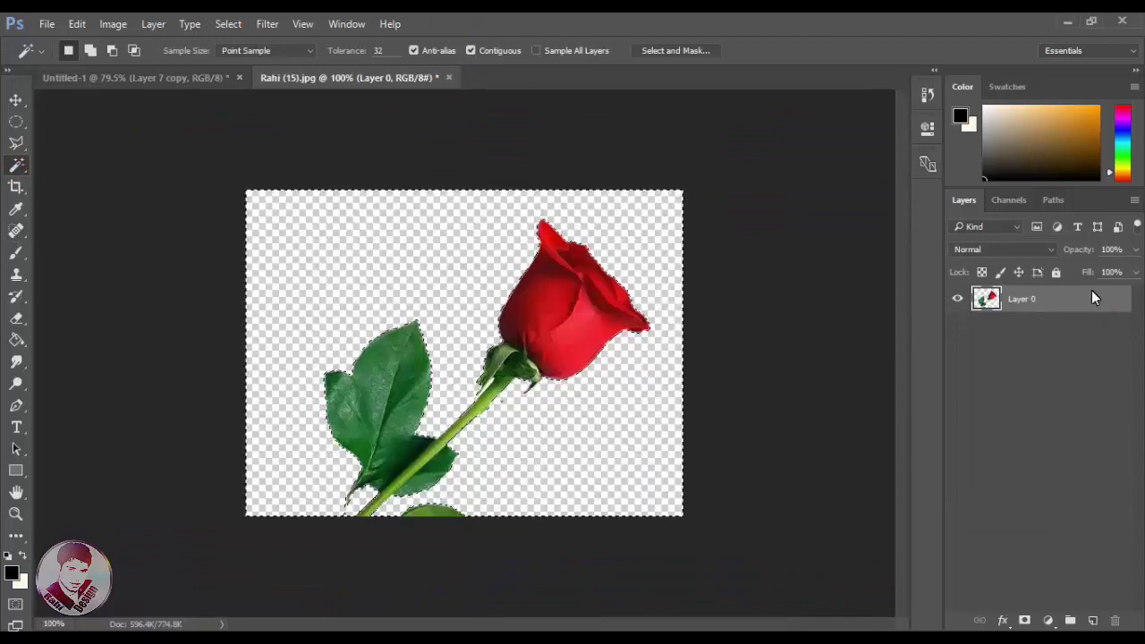
key(ctrl+d)
Place the cut-out rose into the composite and close the rose photo unsaved
click(17, 101)
drag(522, 332, 445, 272)
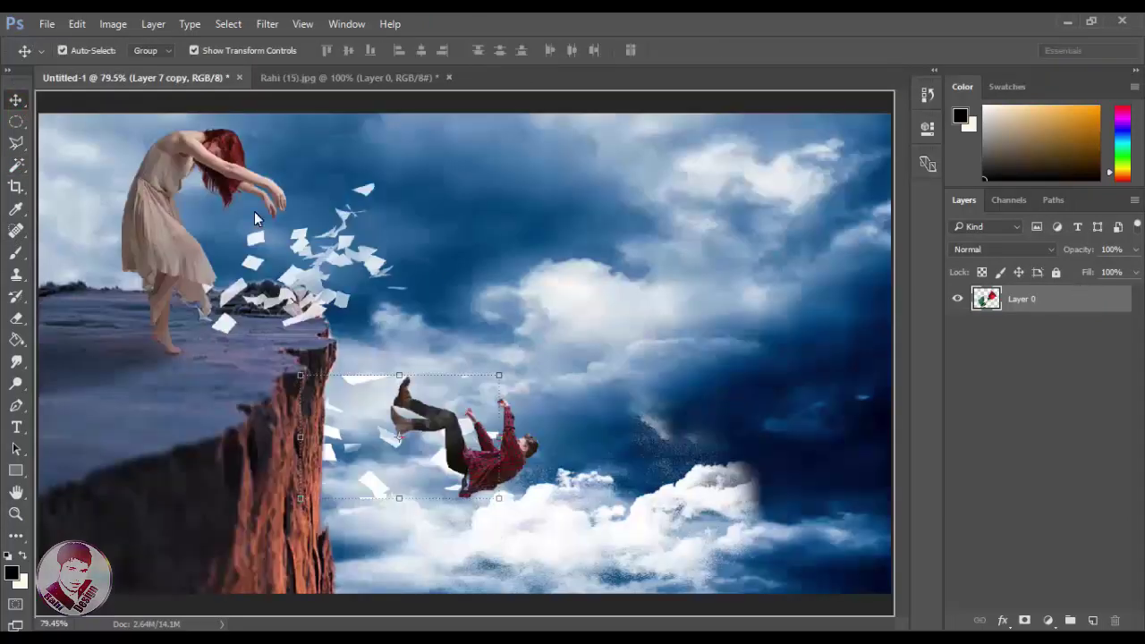
click(426, 78)
click(560, 264)
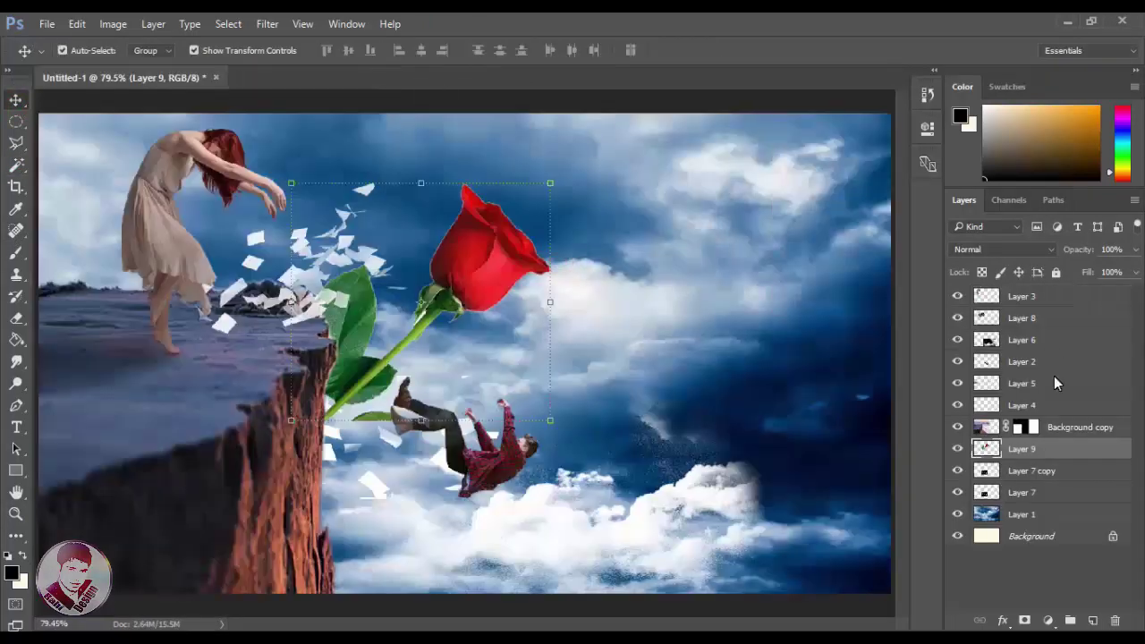
Duplicate the rose, shrink and tilt it below the cliff edge, above Layer 4
key(ctrl+j)
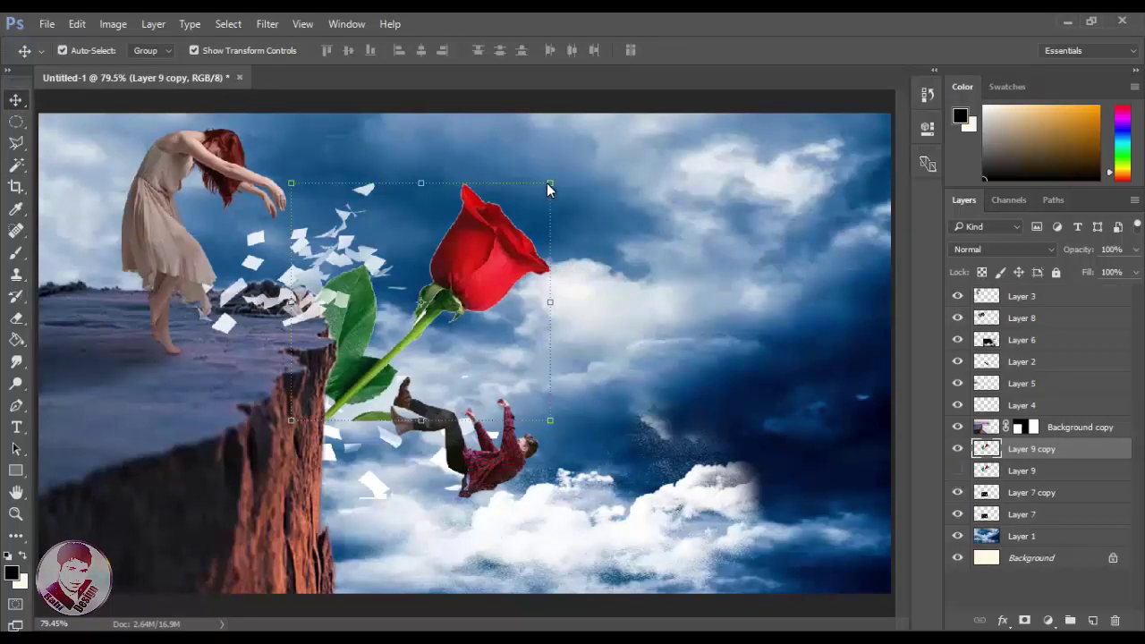
mouse_move(549, 186)
mouse_down()
mouse_move(398, 288)
mouse_move(350, 411)
mouse_move(370, 511)
mouse_move(333, 514)
mouse_move(347, 533)
mouse_up()
key(Return)
drag(1028, 449, 1034, 336)
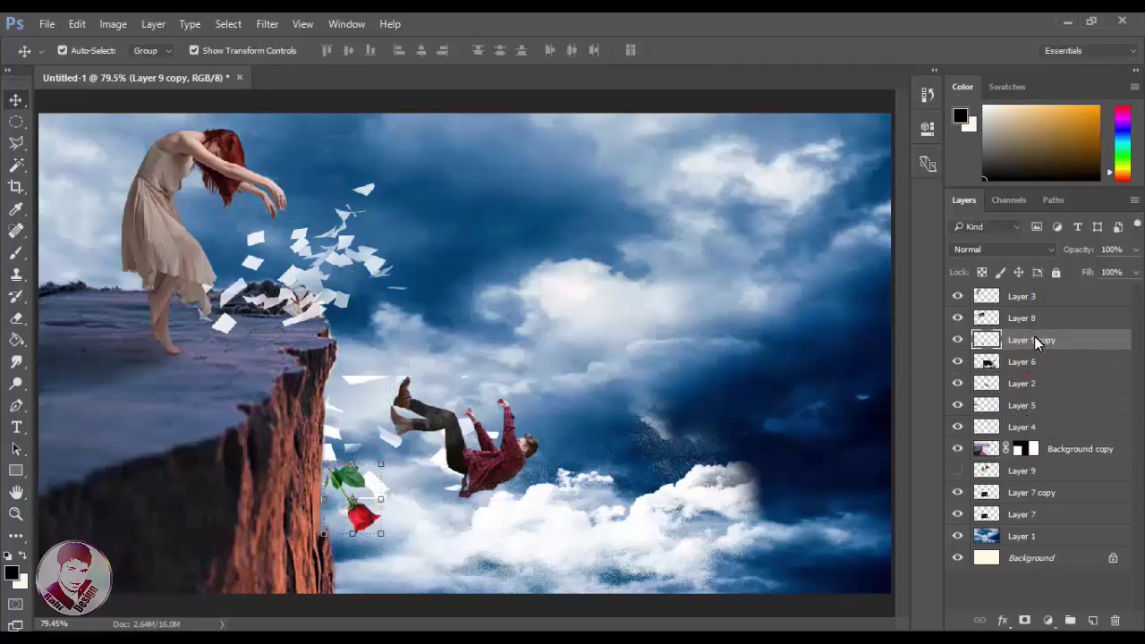
Shrink the Layer 9 copy rose below the cliff with Free Transform
click(1037, 385)
click(1038, 407)
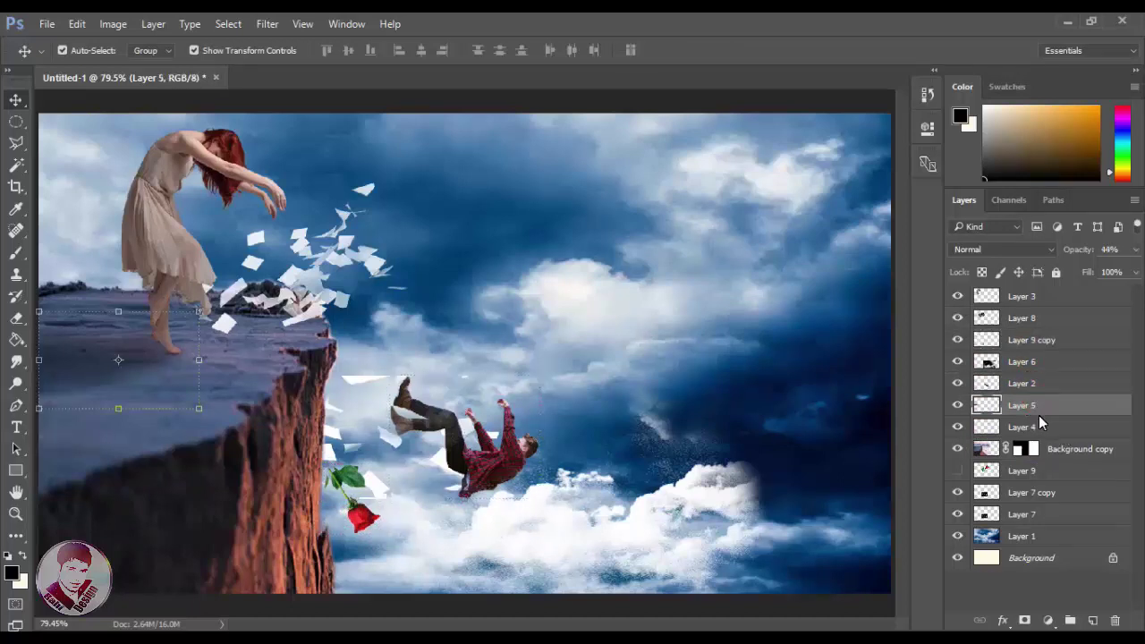
click(1040, 427)
click(1022, 361)
key(e)
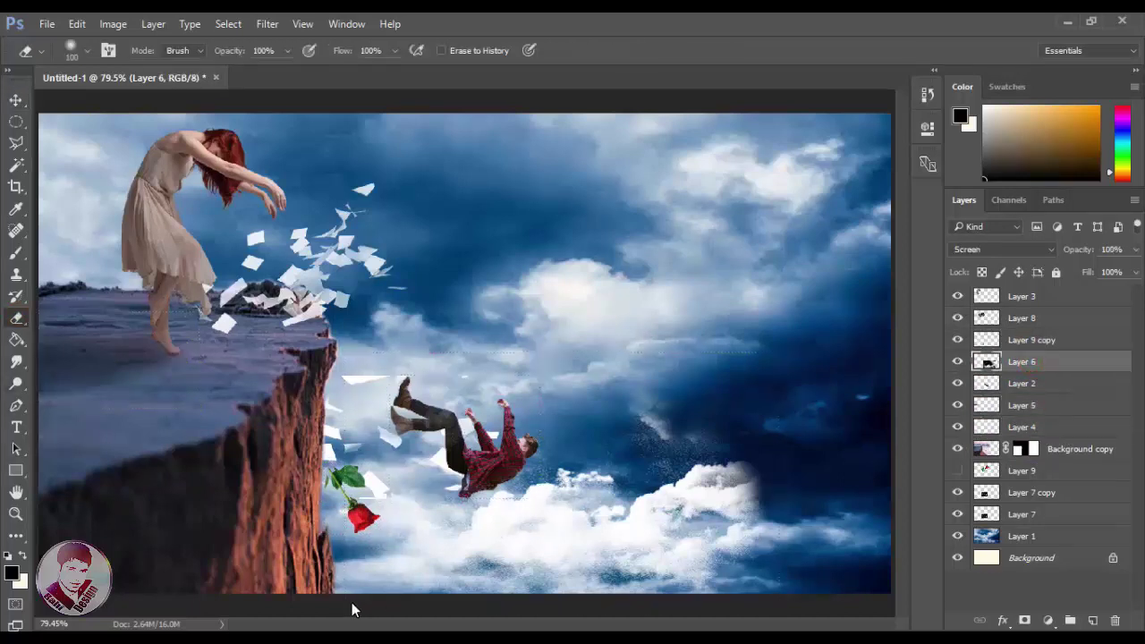
key(v)
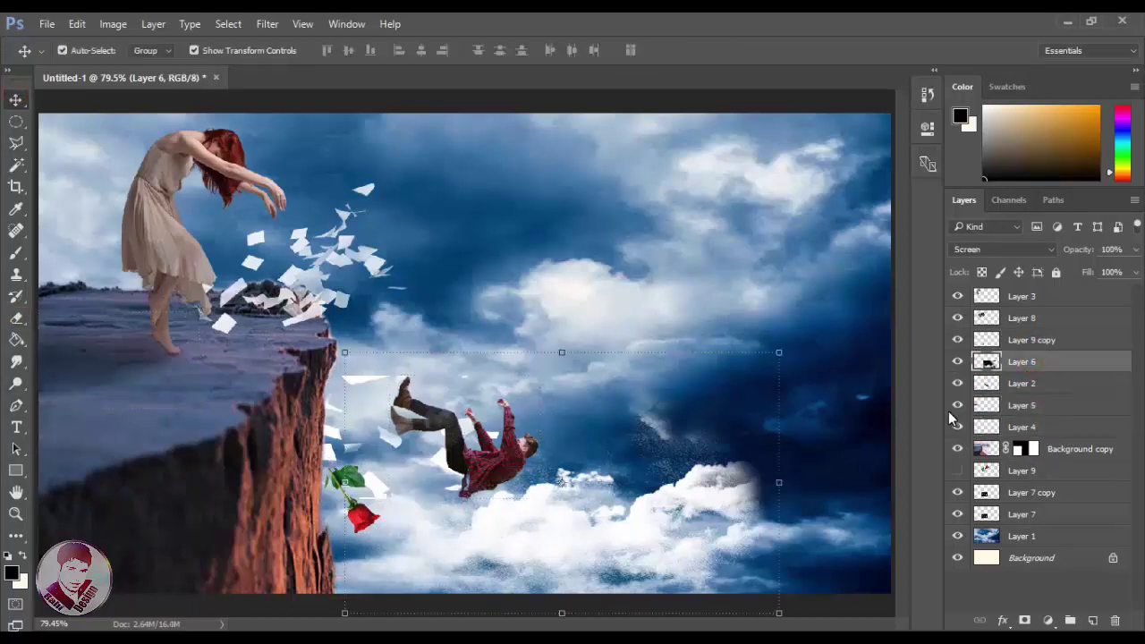
click(1020, 340)
key(ctrl+t)
drag(328, 462, 349, 501)
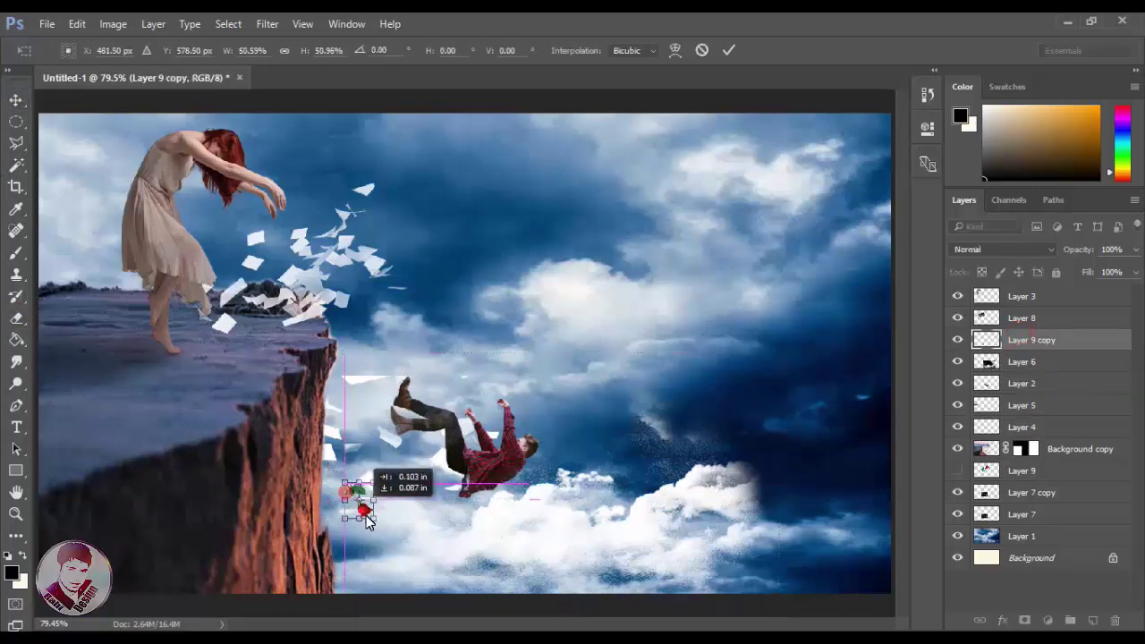
click(729, 50)
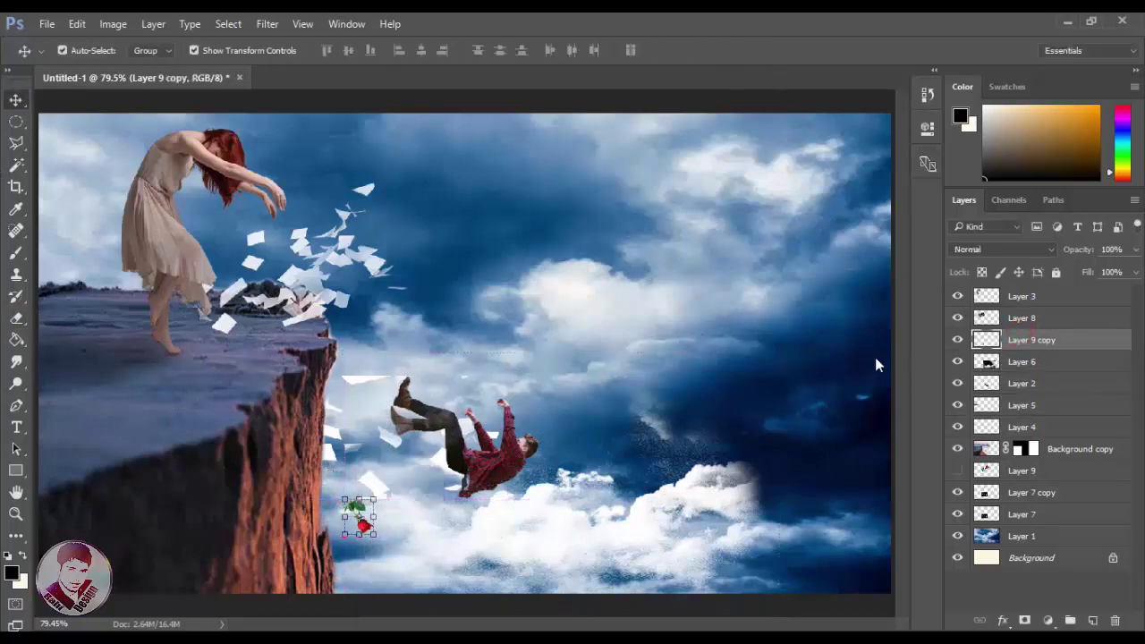
Show Layer 9, shrink it onto the falling man's hand, and stack it above Layer 6
click(1021, 471)
click(957, 470)
drag(549, 184, 405, 327)
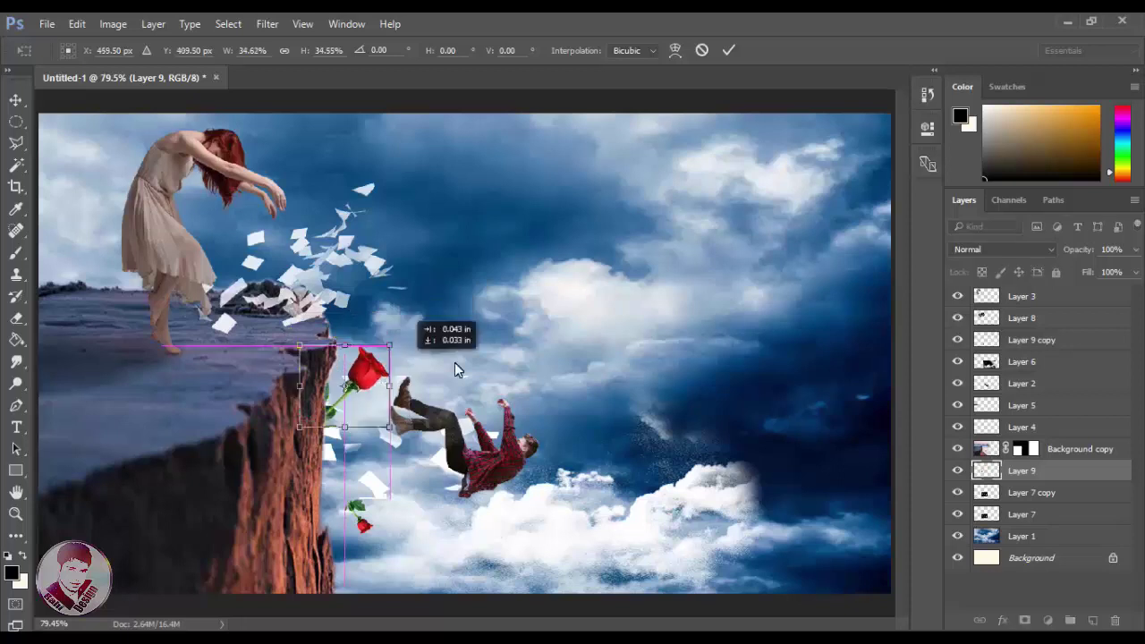
mouse_move(455, 362)
mouse_down()
mouse_move(526, 363)
mouse_move(486, 393)
mouse_up()
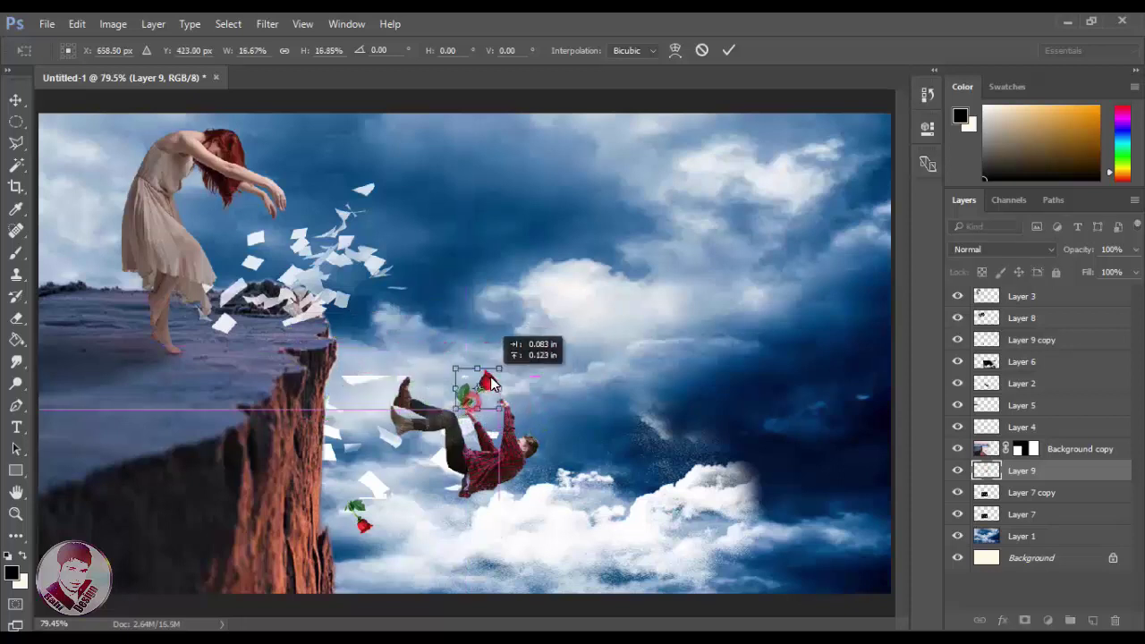
click(729, 50)
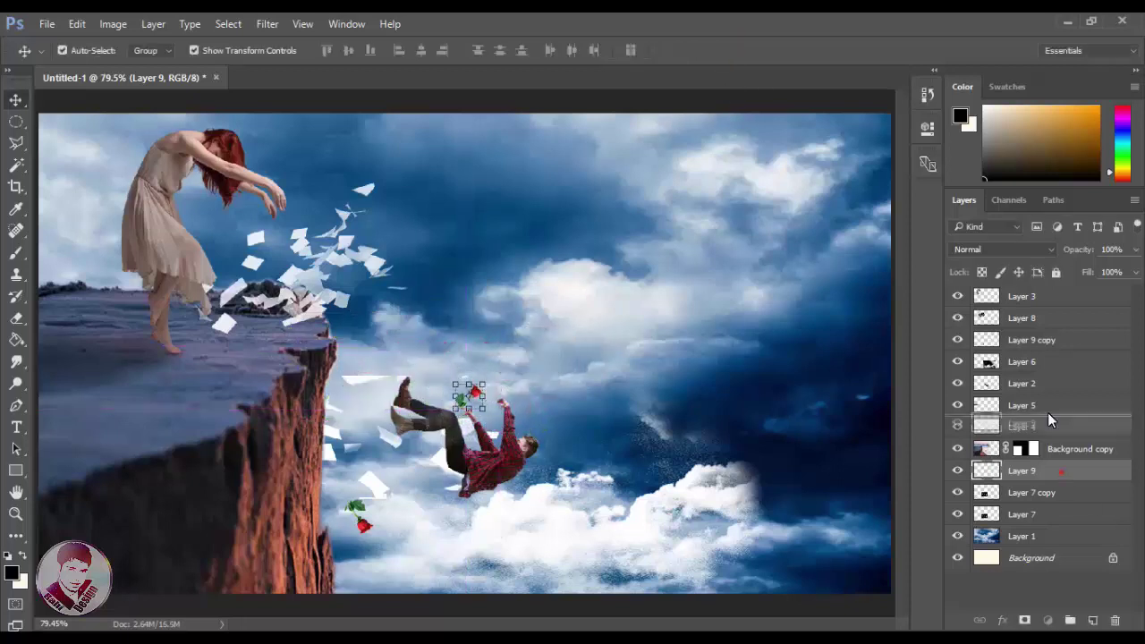
drag(1022, 471, 1038, 361)
Zoom in, rotate the rose into the falling man's grip, and erase its stray stem
drag(548, 347, 410, 435)
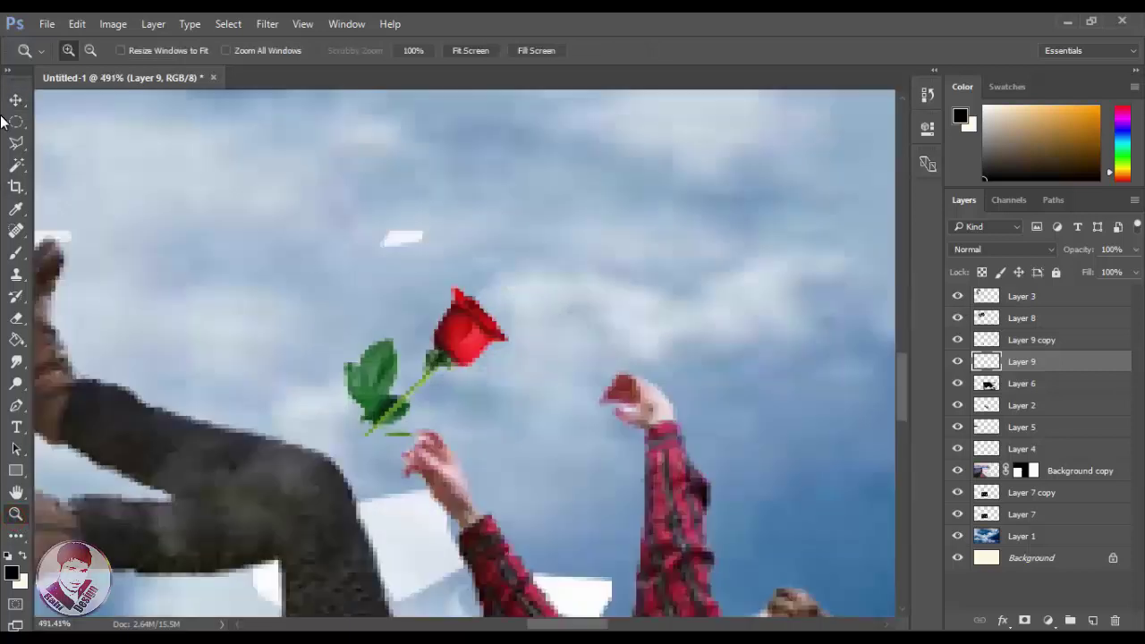
mouse_move(521, 332)
mouse_down()
mouse_move(546, 381)
mouse_move(535, 373)
mouse_move(489, 434)
mouse_up()
key(ctrl+z)
key(Return)
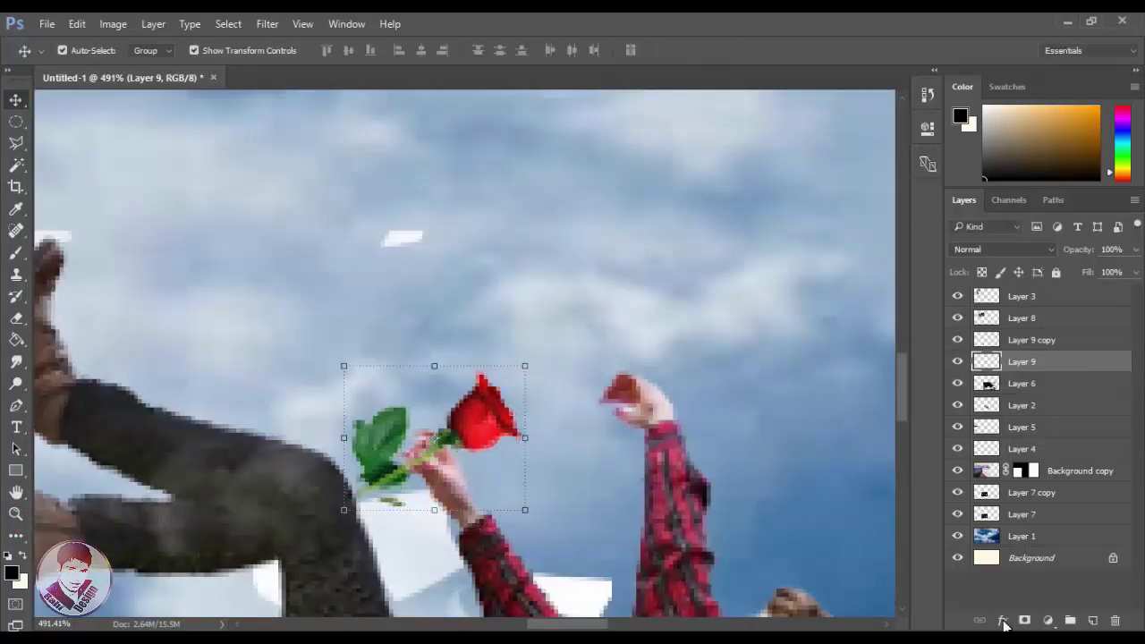
click(16, 318)
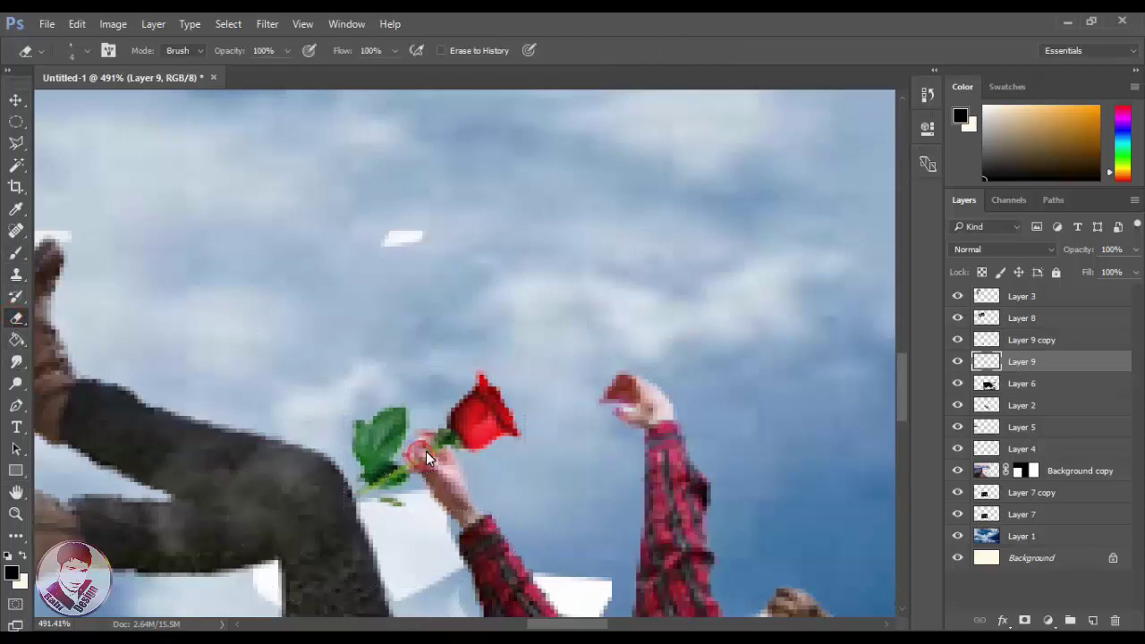
Fit the whole composite in view and open Rahi (19).jpg
key(z)
click(474, 50)
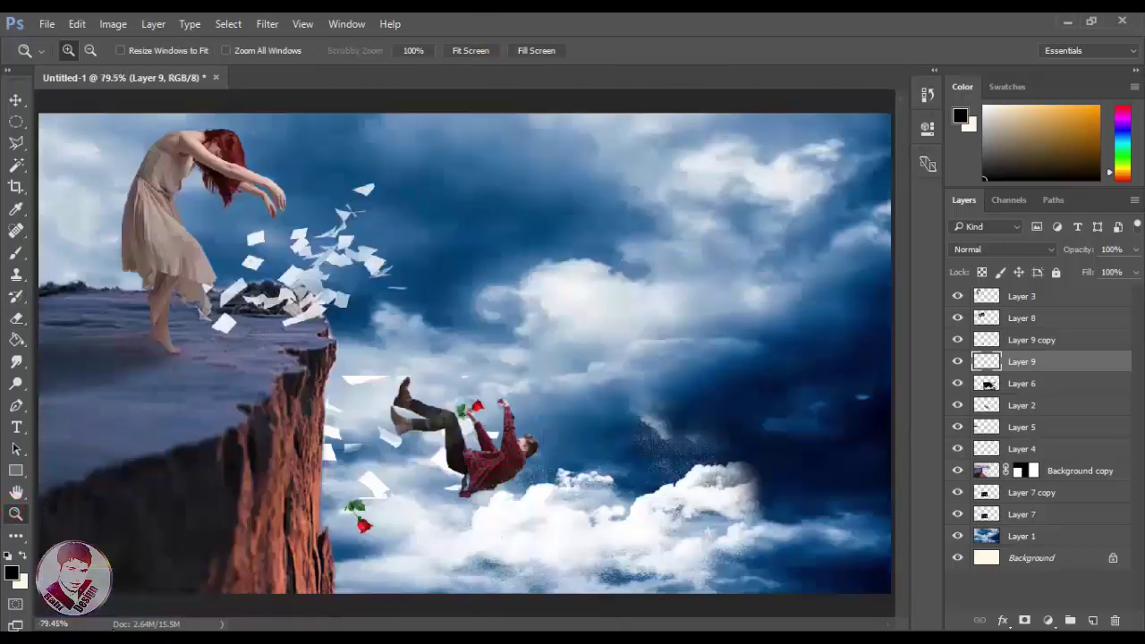
click(108, 581)
drag(1094, 143, 371, 48)
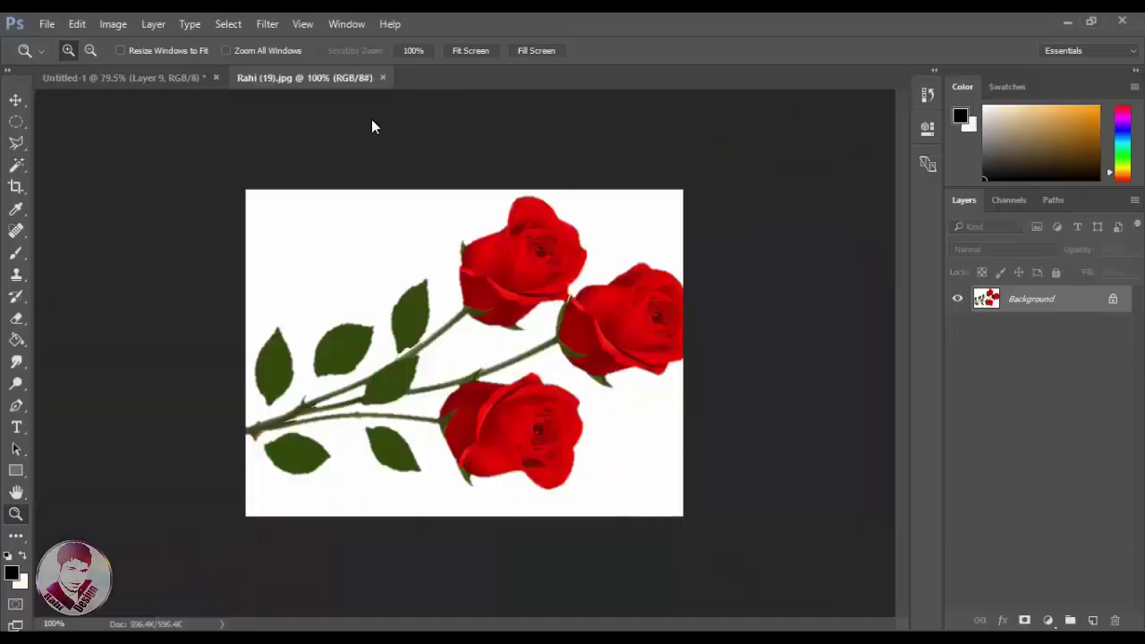
Delete the white background of Rahi (19).jpg using the Magic Wand
key(w)
click(373, 254)
shift+click(464, 351)
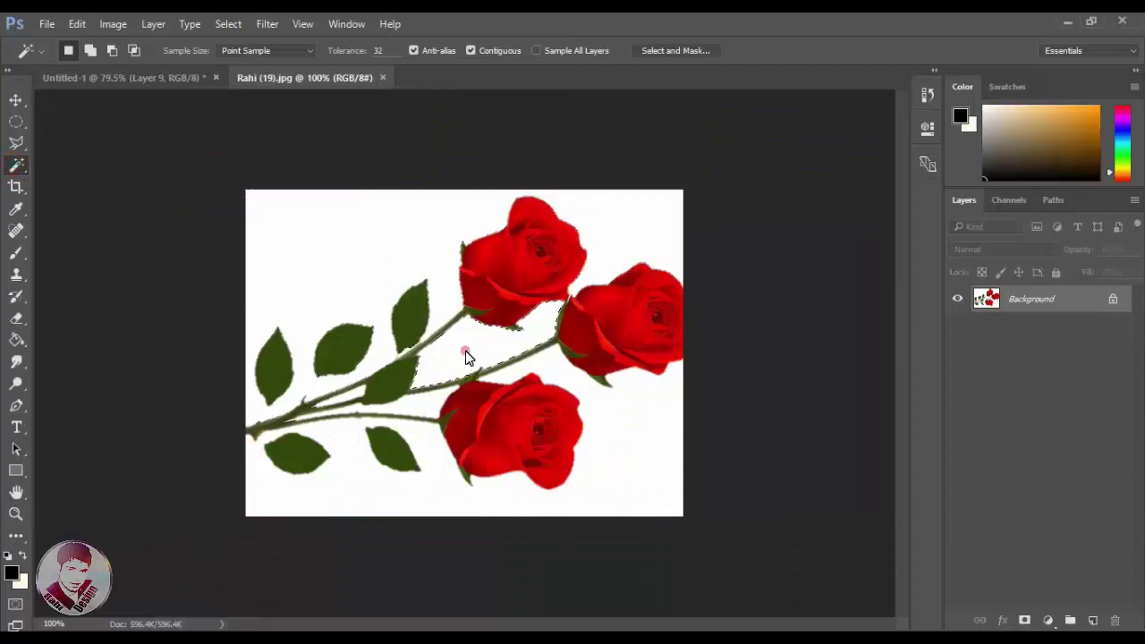
shift+click(340, 480)
click(1112, 299)
key(Delete)
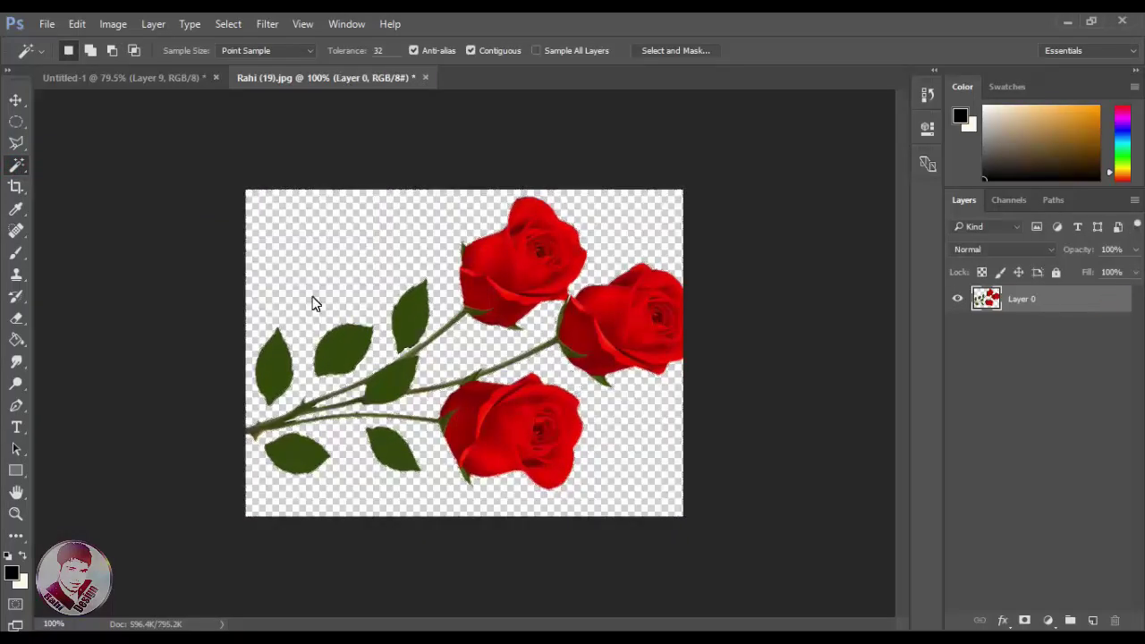
Move the cut-out roses into Untitled-1 and close the source image without saving
click(45, 79)
click(22, 103)
click(277, 78)
drag(429, 310, 386, 286)
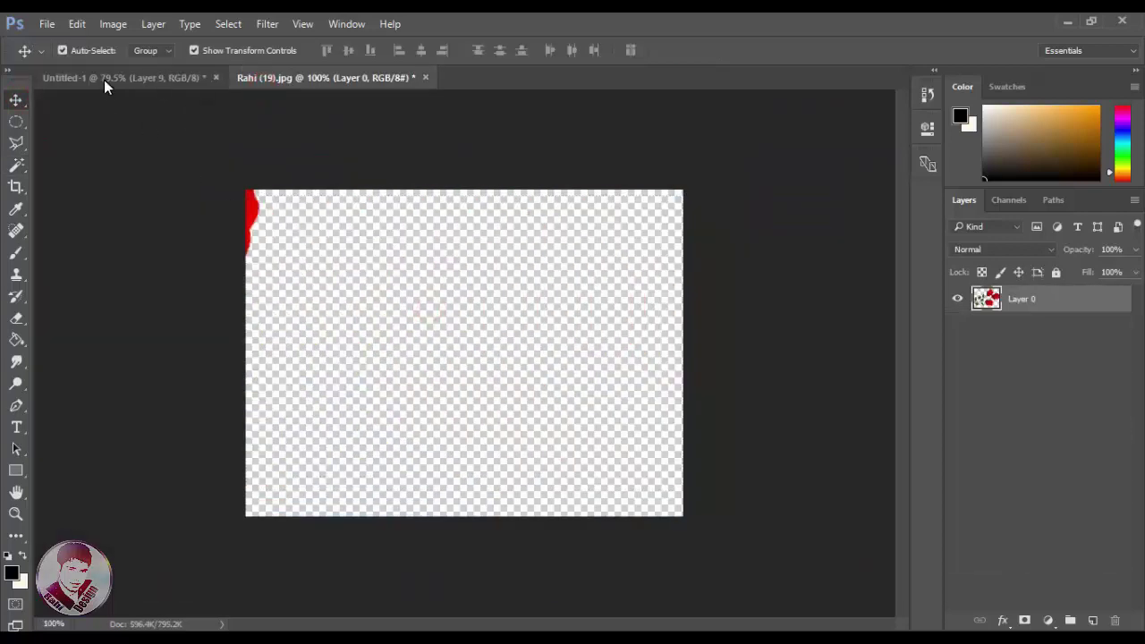
click(425, 78)
click(571, 263)
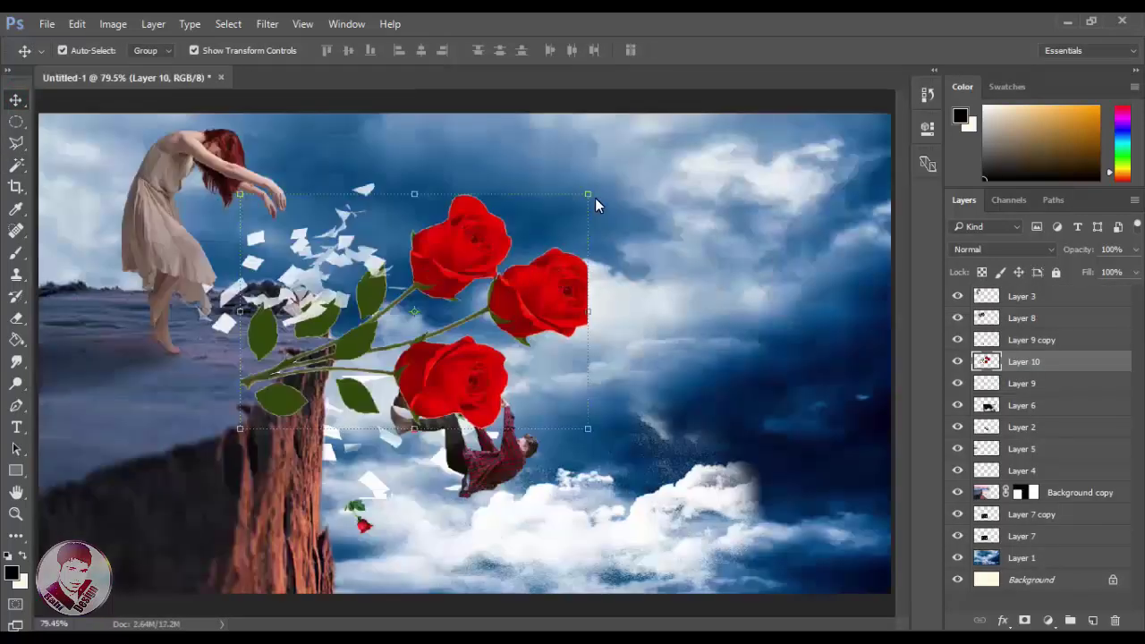
Shrink and tilt the three-rose sprig, placing it beside the cliff face
mouse_move(589, 195)
mouse_down()
mouse_move(380, 342)
mouse_move(405, 437)
mouse_up()
drag(376, 379, 374, 458)
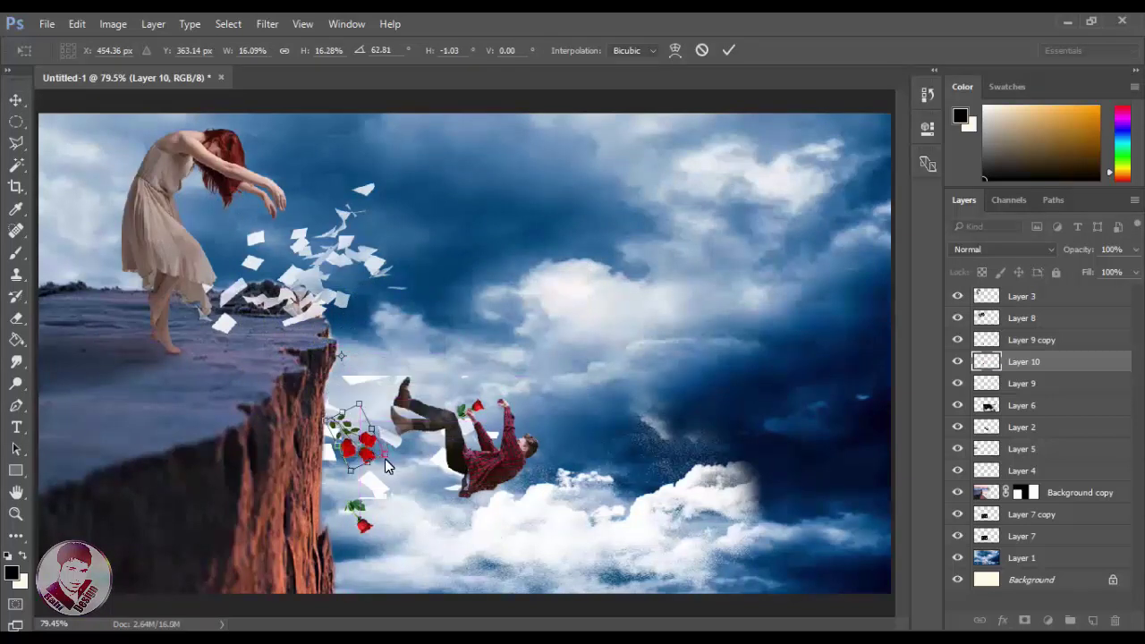
drag(371, 451, 367, 469)
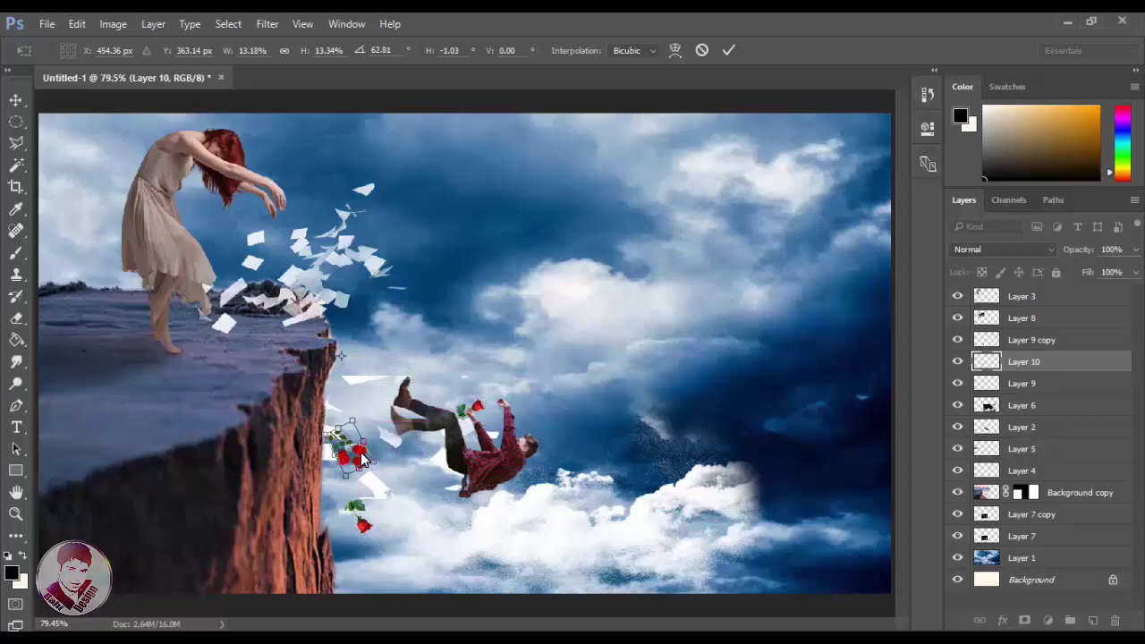
key(Return)
Select the lower rose and open the Rahi (17).jpg bouquet image
click(362, 527)
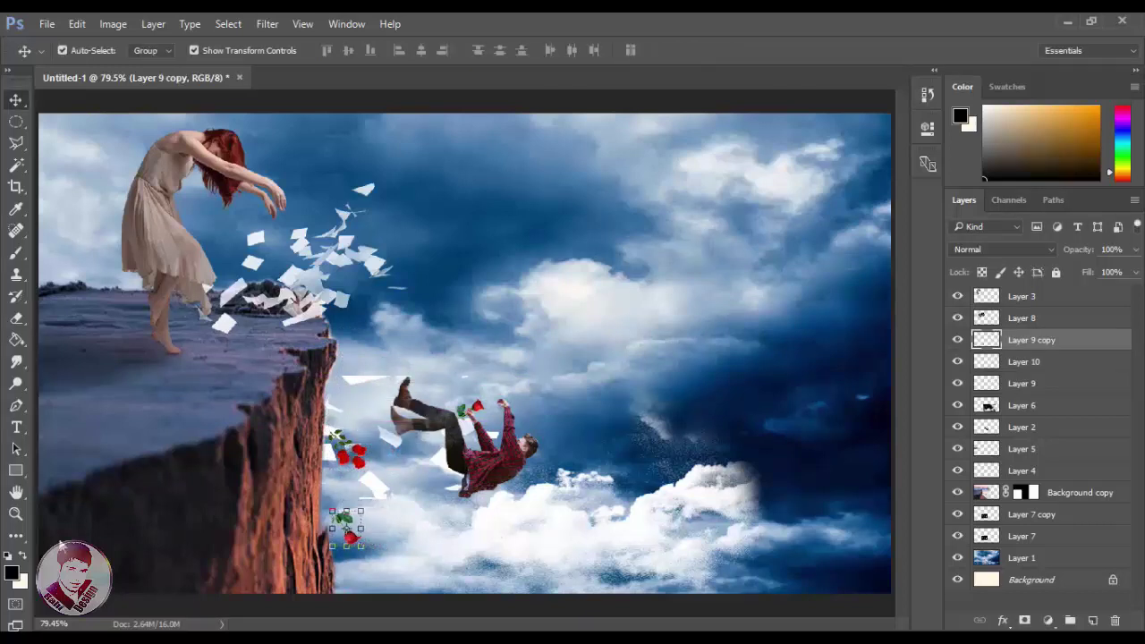
key(z)
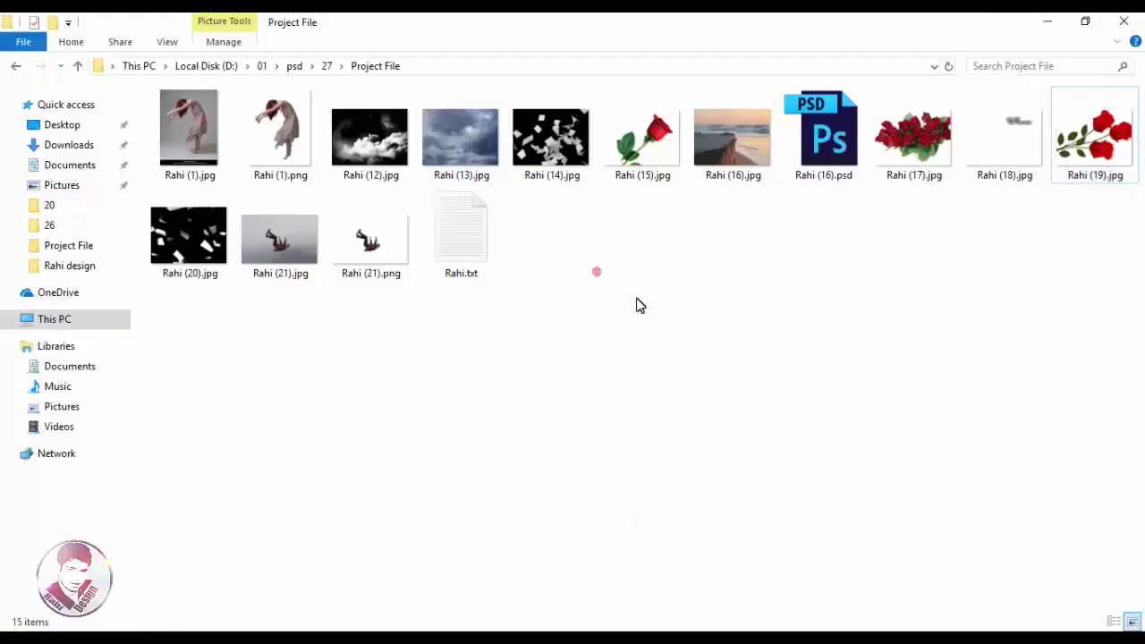
mouse_move(922, 139)
mouse_down()
mouse_move(201, 597)
mouse_move(381, 87)
mouse_up()
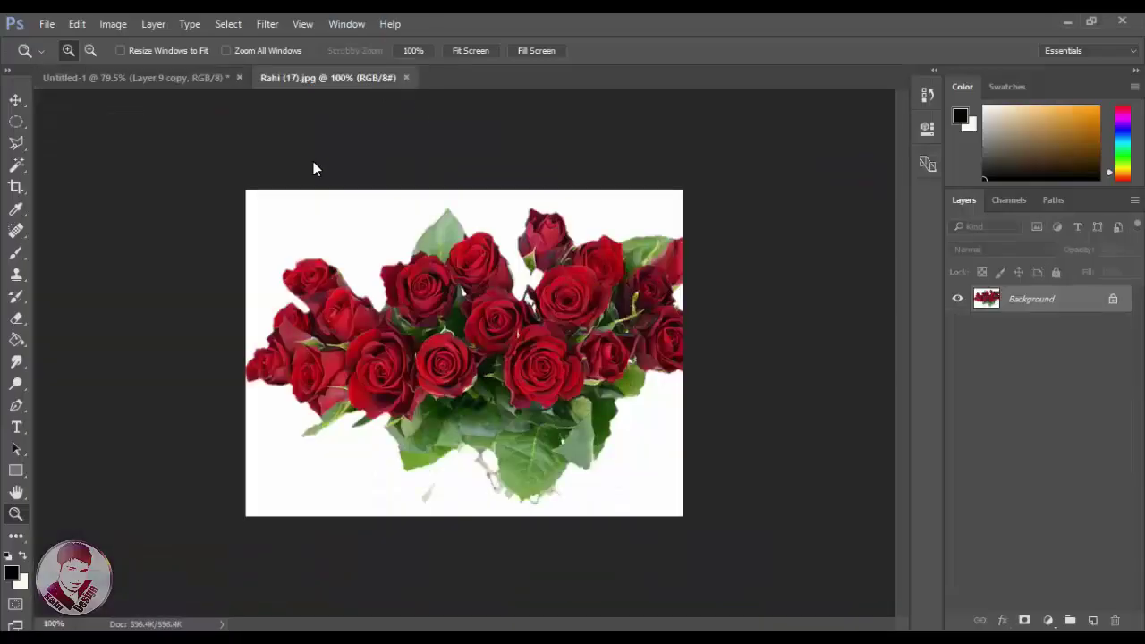
Magic Wand-select the bouquet's white areas, unlock the layer, delete them and deselect
click(16, 166)
click(379, 251)
shift+click(320, 460)
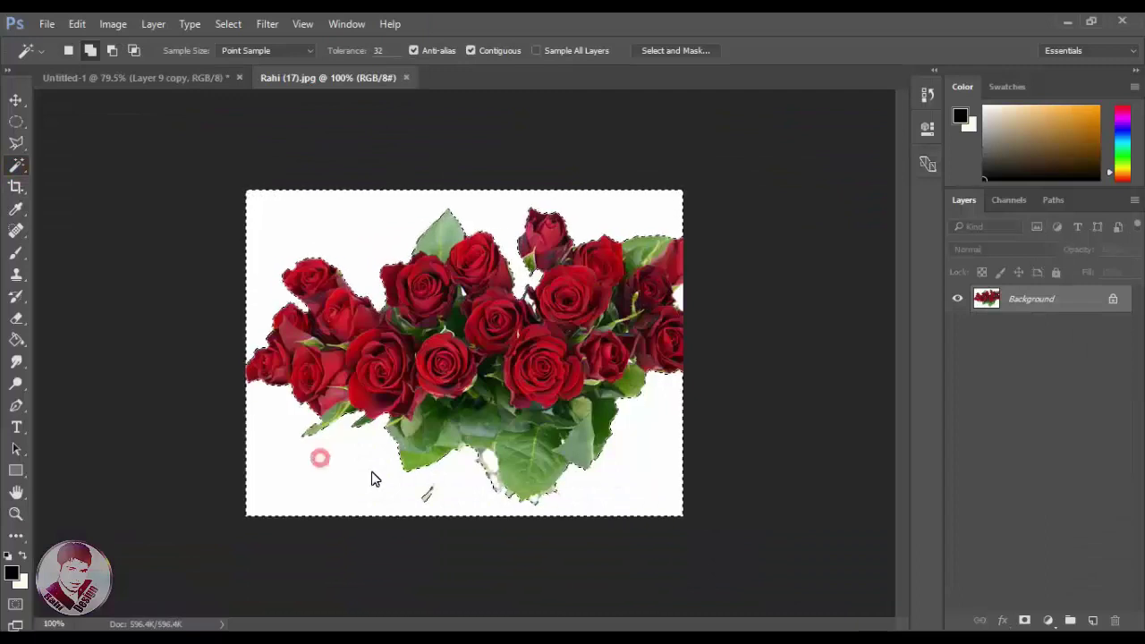
shift+click(491, 460)
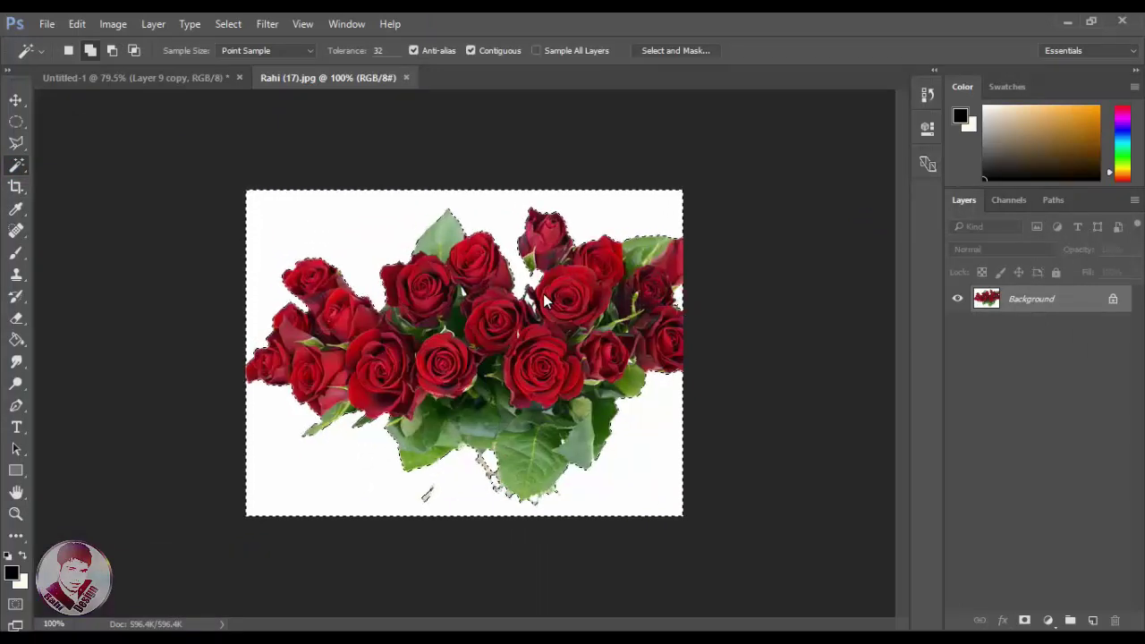
click(1113, 299)
key(Delete)
key(ctrl+d)
Disconnect Wi-Fi from the taskbar network panel
click(928, 620)
click(969, 581)
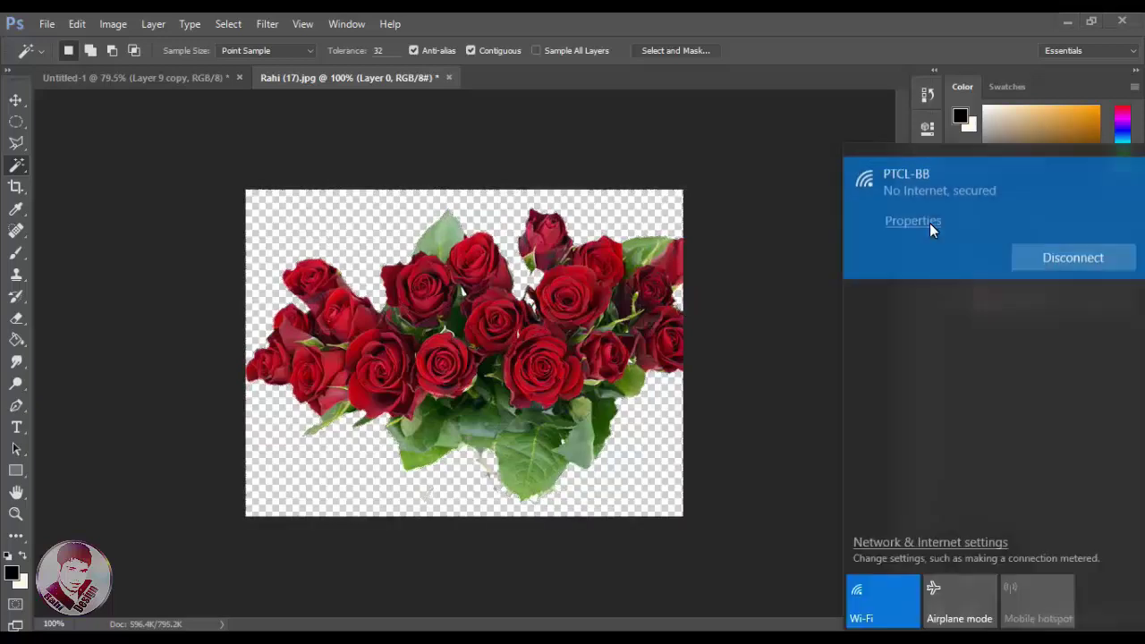
click(1066, 254)
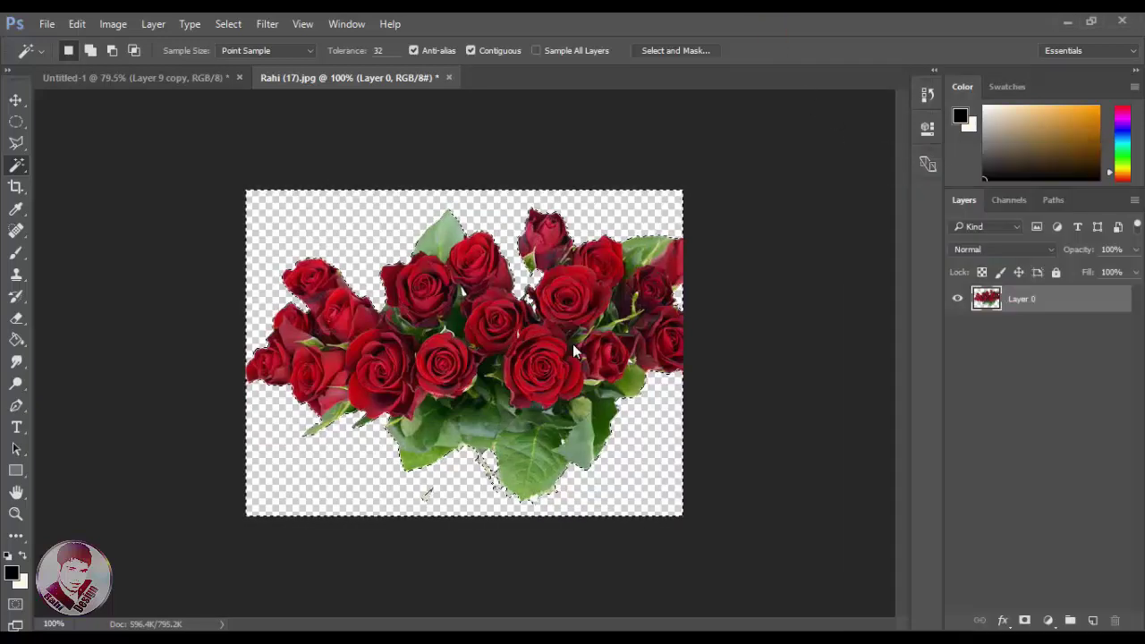
Bring the bouquet into the composite, scale it onto the cliff edge, and move Layer 11 to the top
click(16, 100)
drag(505, 387, 511, 400)
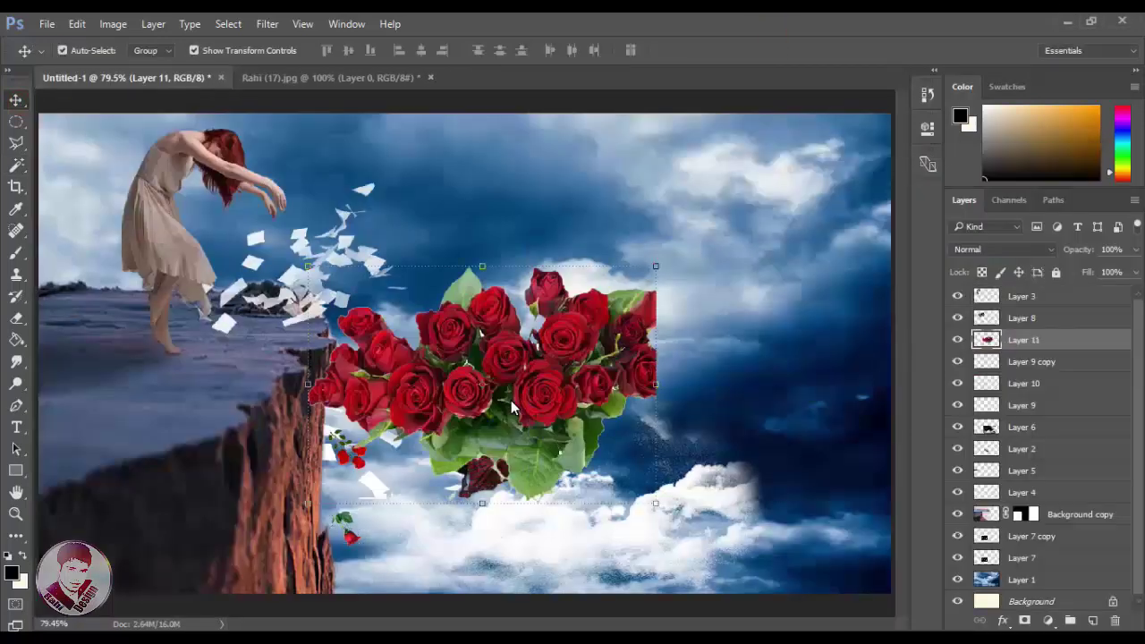
mouse_move(657, 511)
mouse_down()
mouse_move(549, 408)
mouse_move(237, 387)
mouse_up()
key(Return)
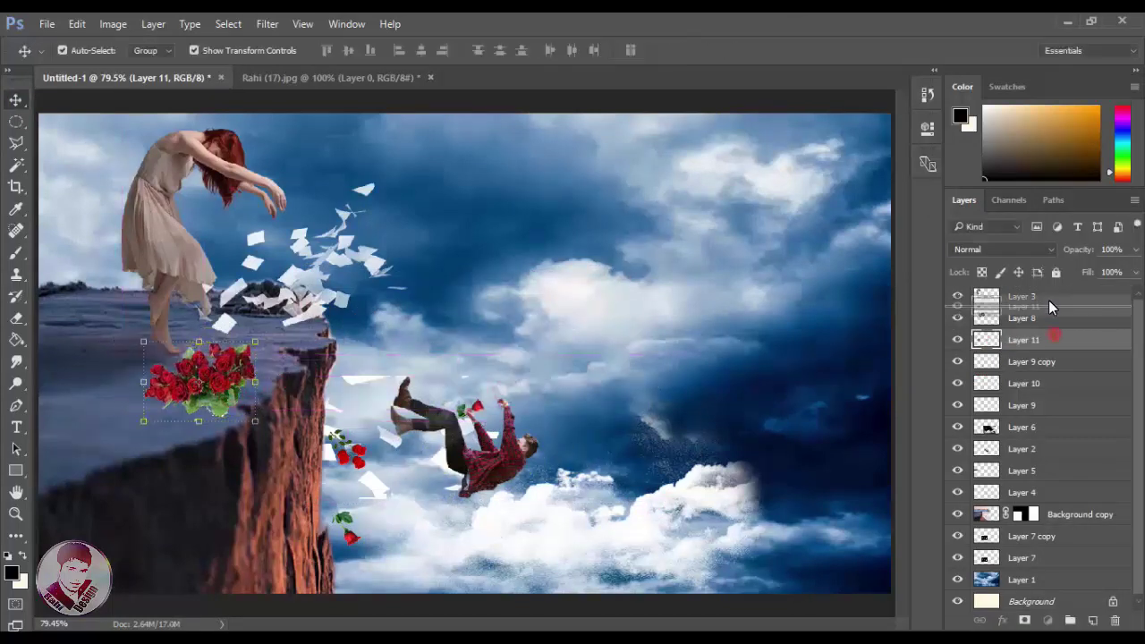
drag(1024, 340, 1023, 291)
mouse_move(143, 341)
mouse_down()
mouse_move(98, 320)
mouse_move(119, 325)
mouse_up()
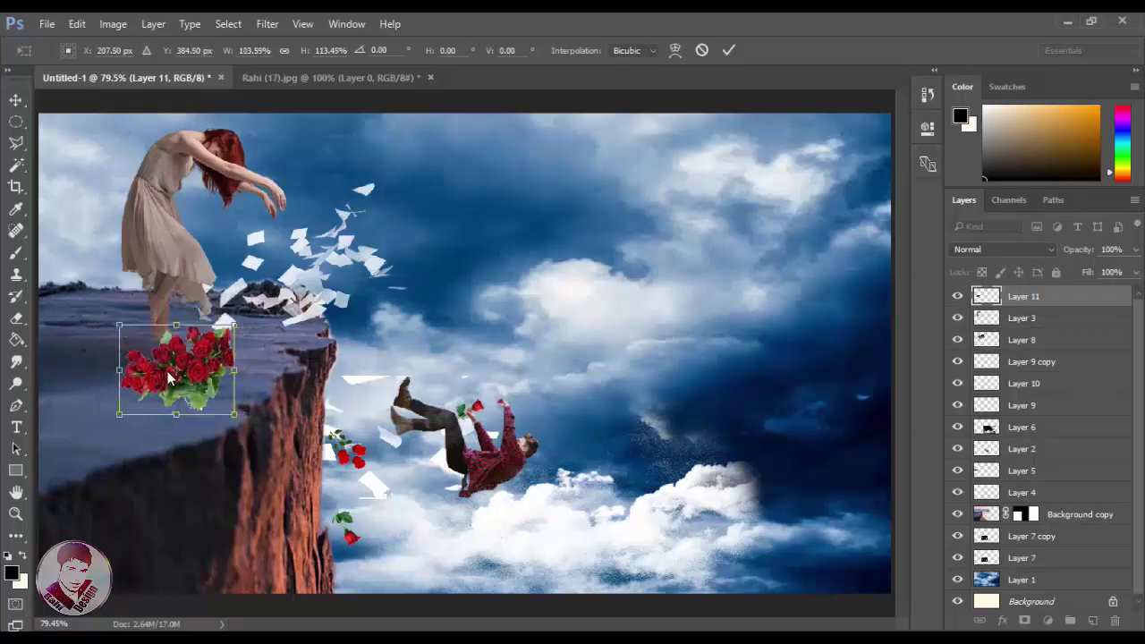
key(Return)
key(z)
Add a layer mask to Layer 11 and paint its base with a black brush
click(1025, 621)
key(b)
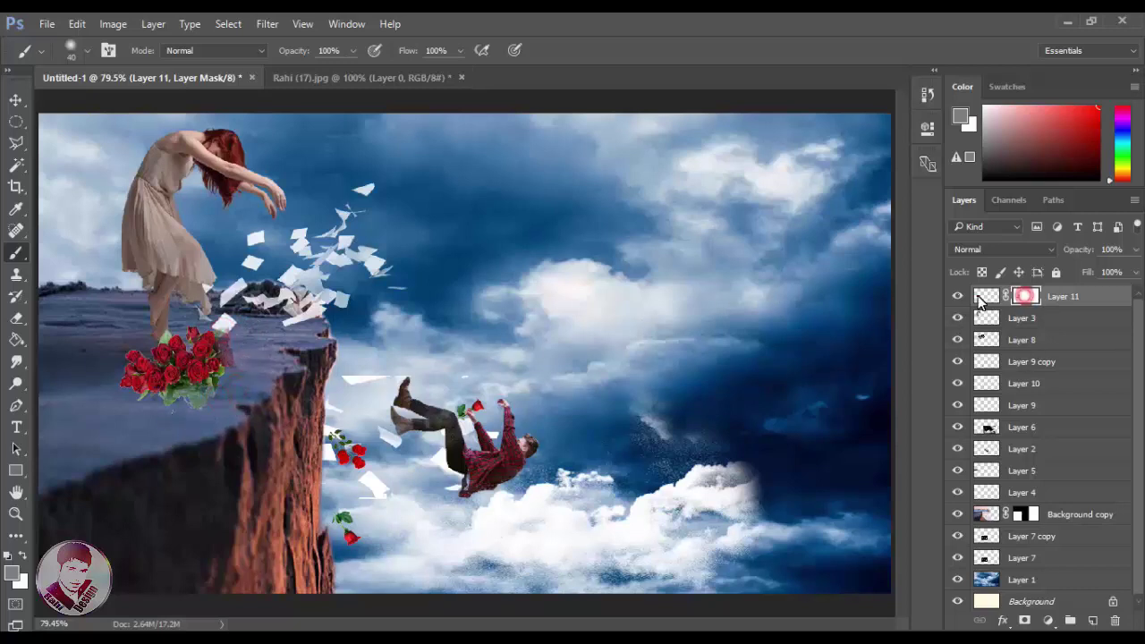
key(i)
click(11, 571)
key(Return)
key(b)
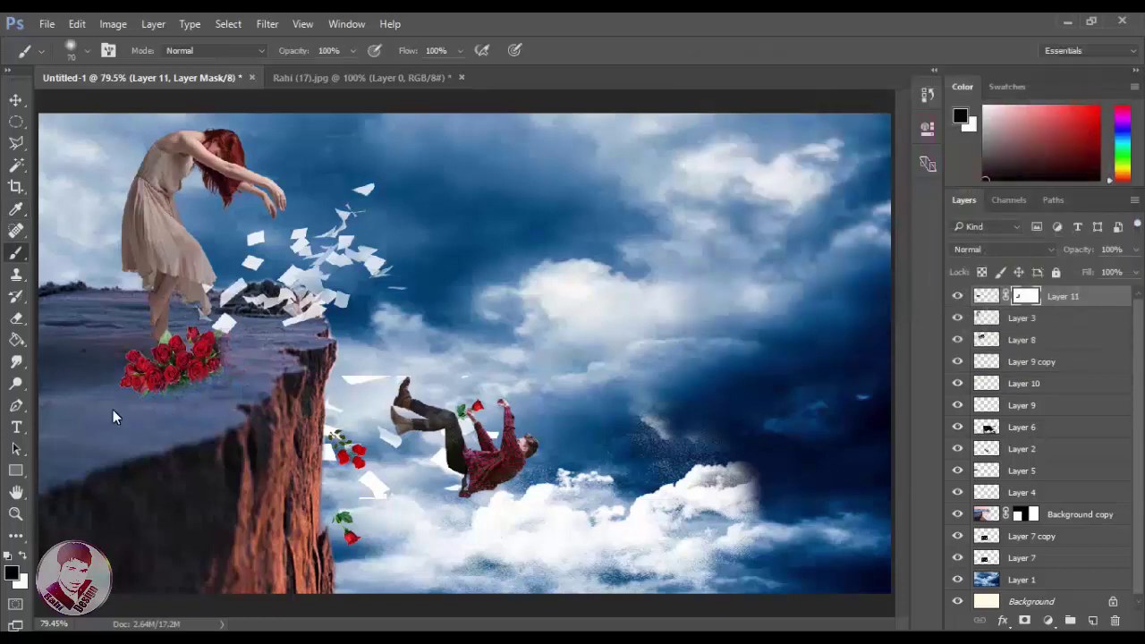
click(16, 513)
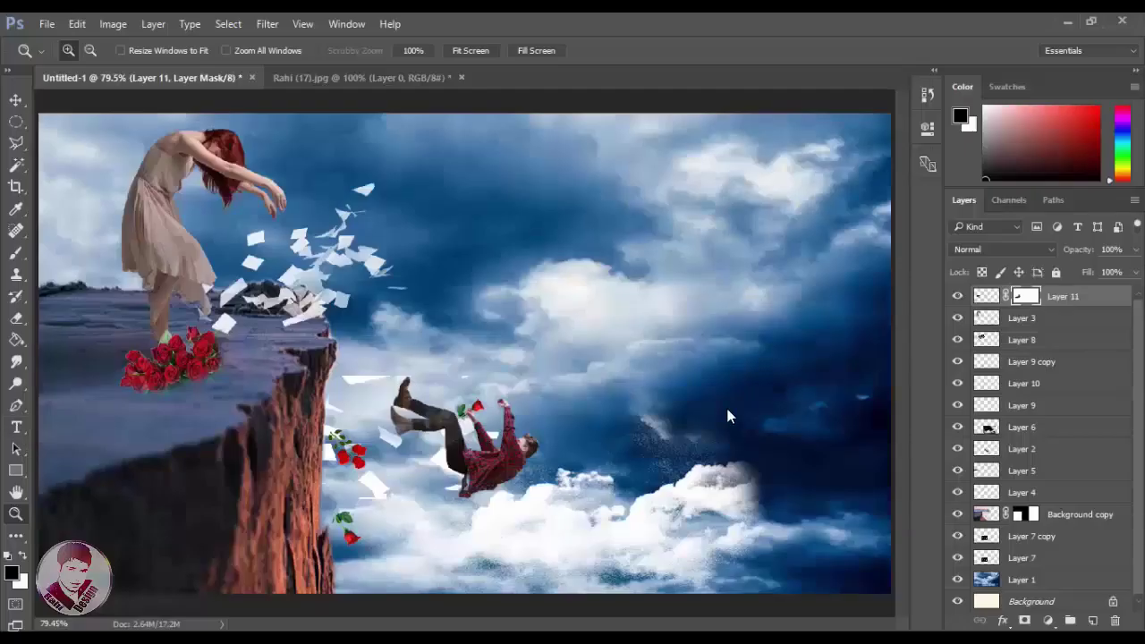
Add Levels 1 with RGB input 20/1.13/242 and Blue channel 14/1.15/255
click(1049, 619)
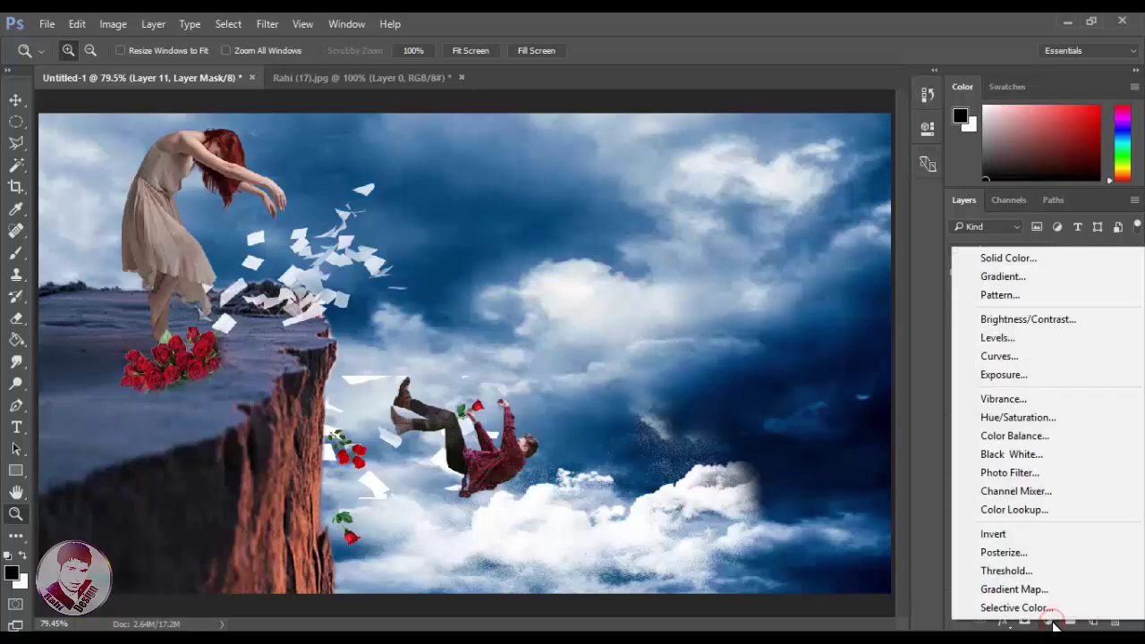
click(998, 339)
drag(703, 295, 717, 296)
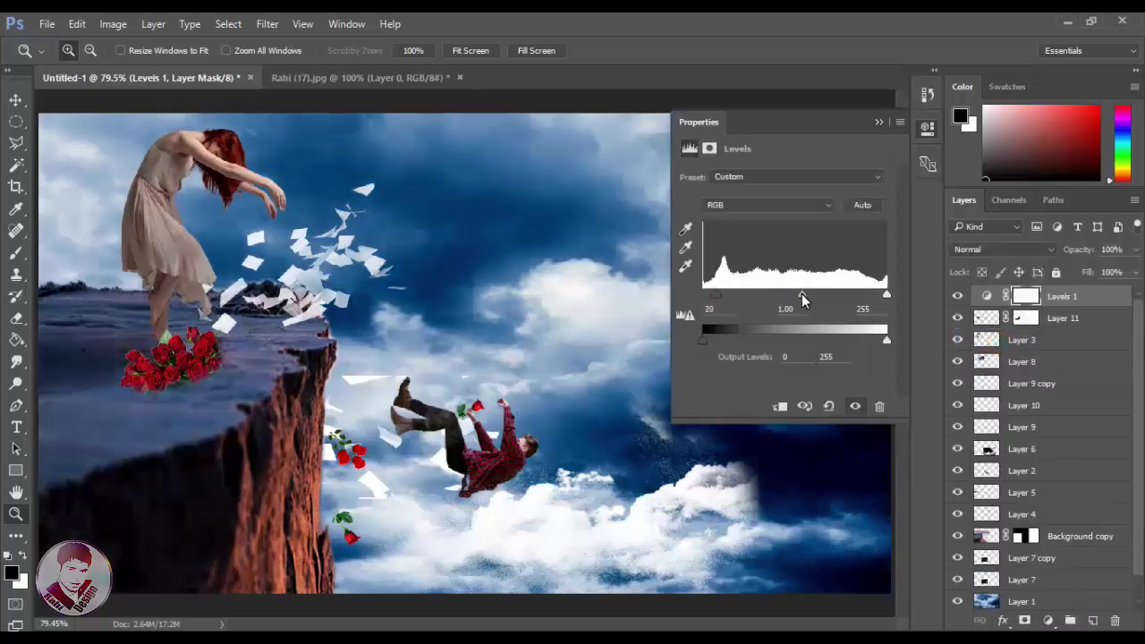
drag(801, 295, 794, 295)
click(769, 205)
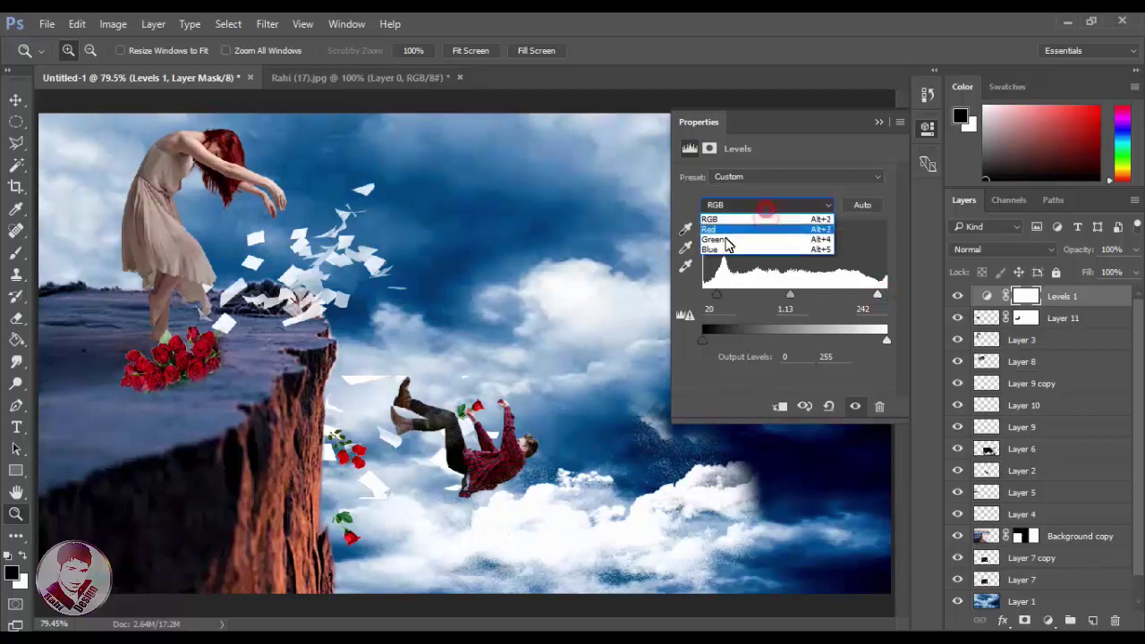
click(729, 246)
drag(703, 295, 712, 295)
drag(798, 295, 791, 295)
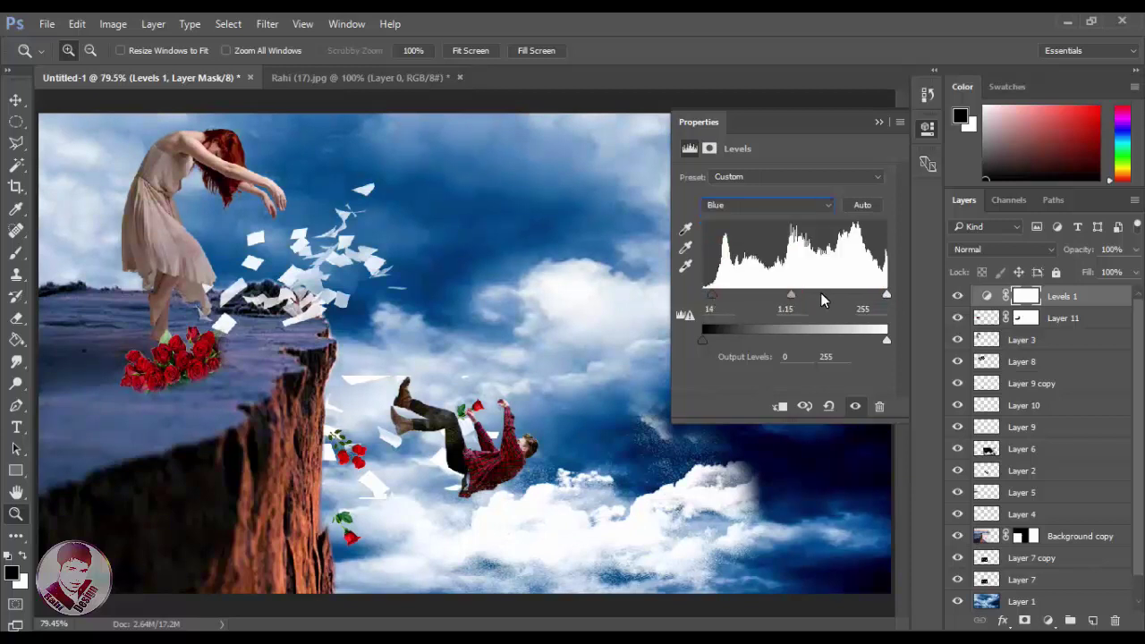
click(880, 122)
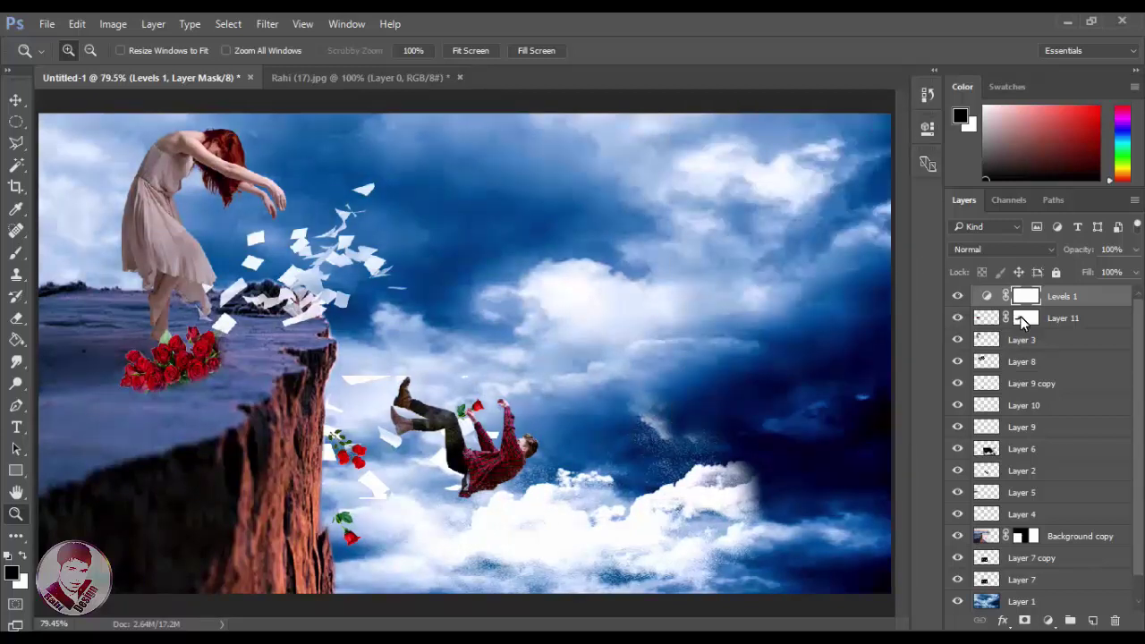
click(1049, 621)
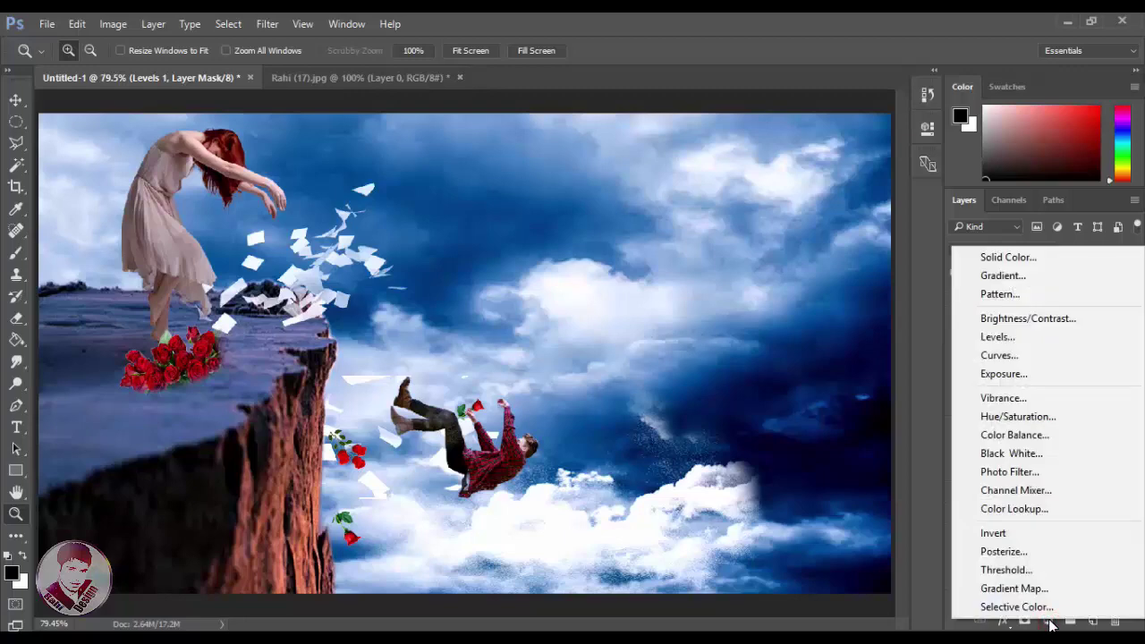
Add a Color Lookup adjustment layer using the Candlelight.CUBE 3D LUT
click(1013, 508)
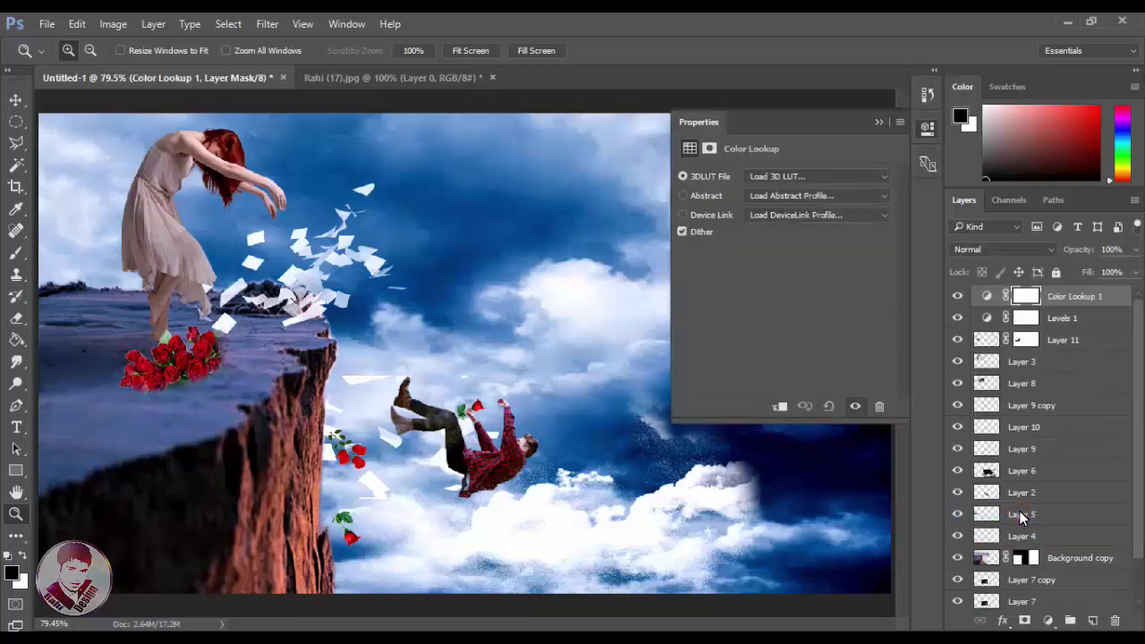
click(796, 184)
click(823, 415)
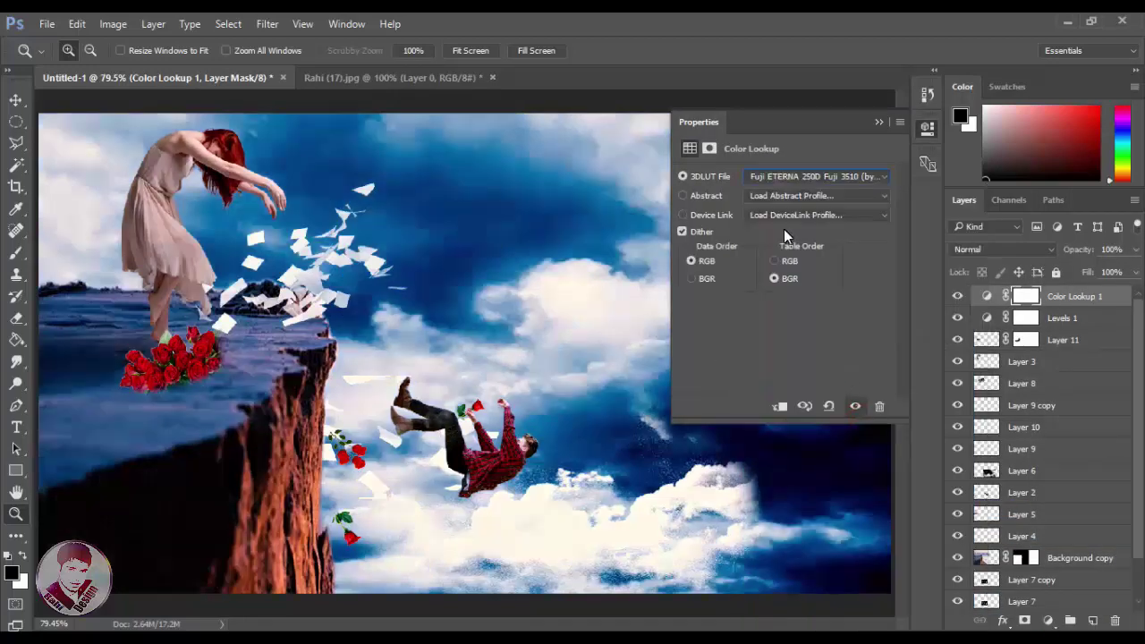
click(812, 179)
click(810, 248)
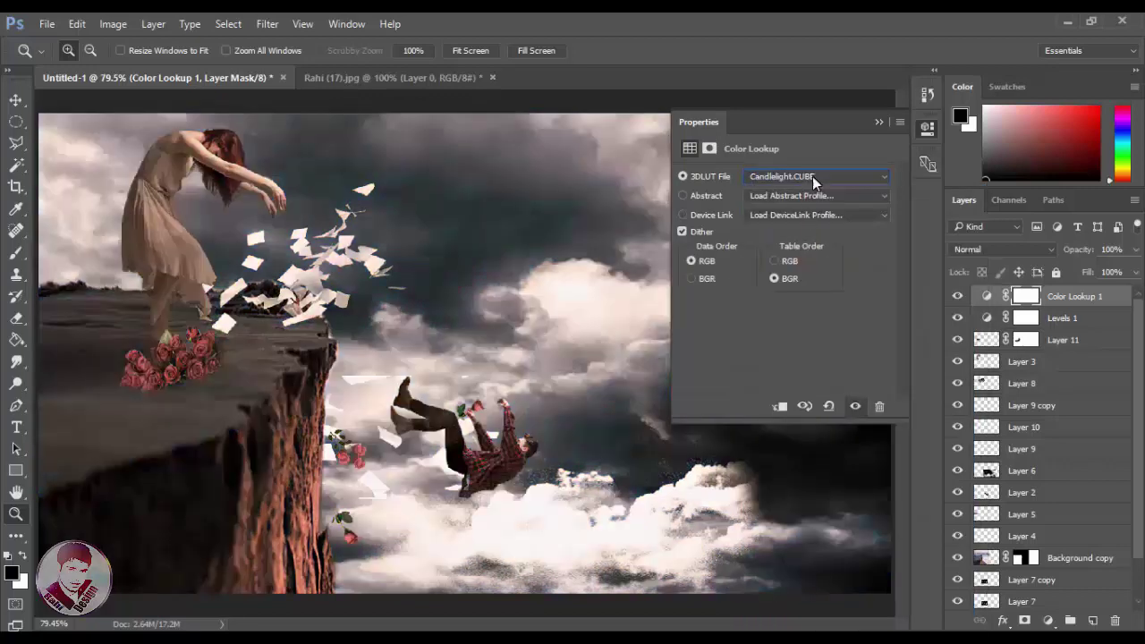
click(879, 122)
Lower the Color Lookup 1 layer's opacity to 27%, comparing it on and off
drag(1083, 250, 1043, 253)
click(1043, 252)
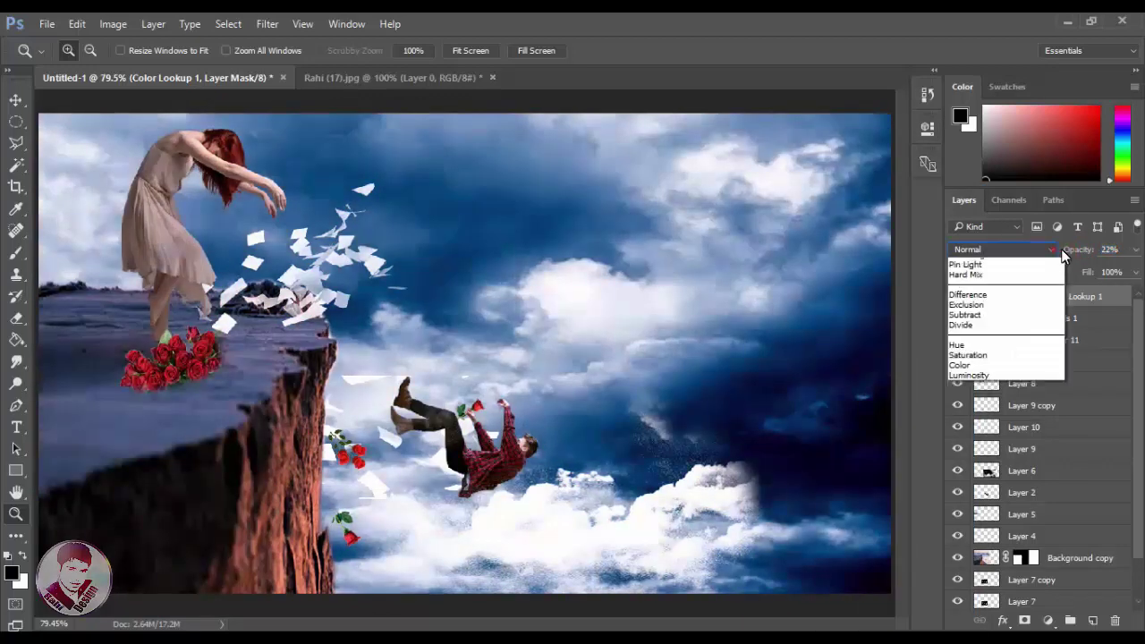
click(958, 297)
click(957, 297)
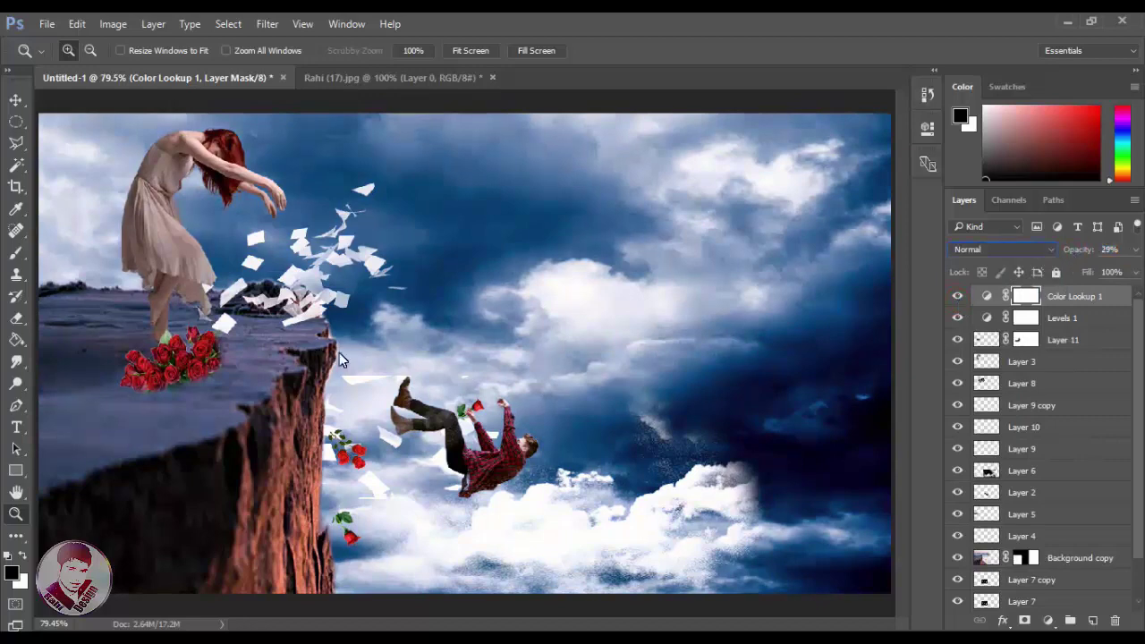
drag(1088, 251, 1082, 257)
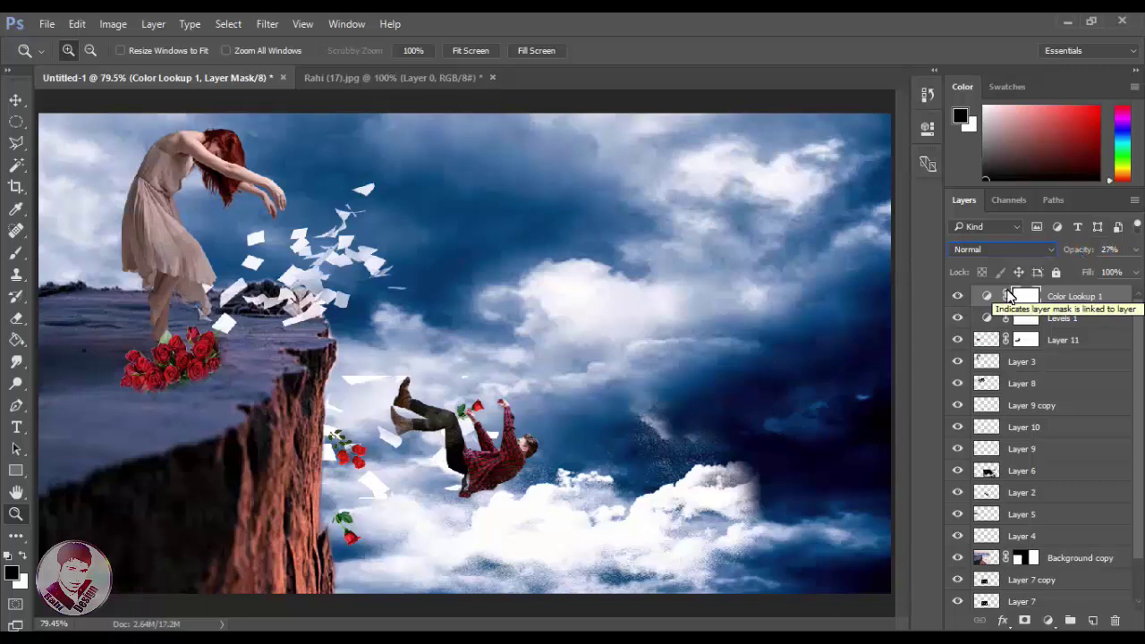
Add Curves 1, nudging the Blue black point right and lifting the Blue midtones
click(1047, 620)
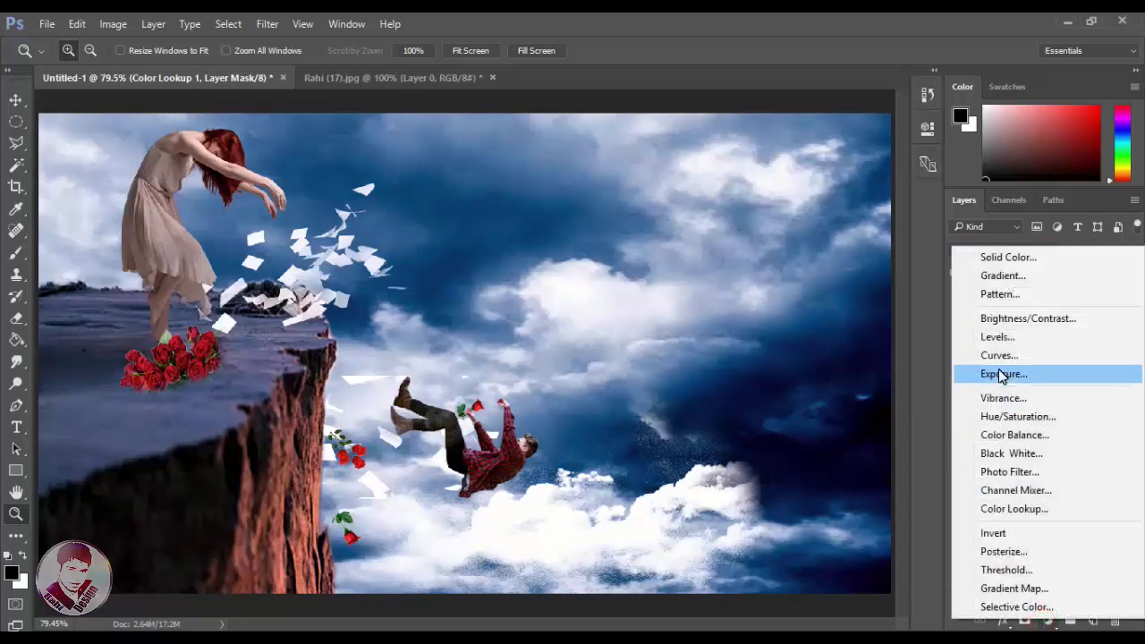
click(995, 356)
click(717, 383)
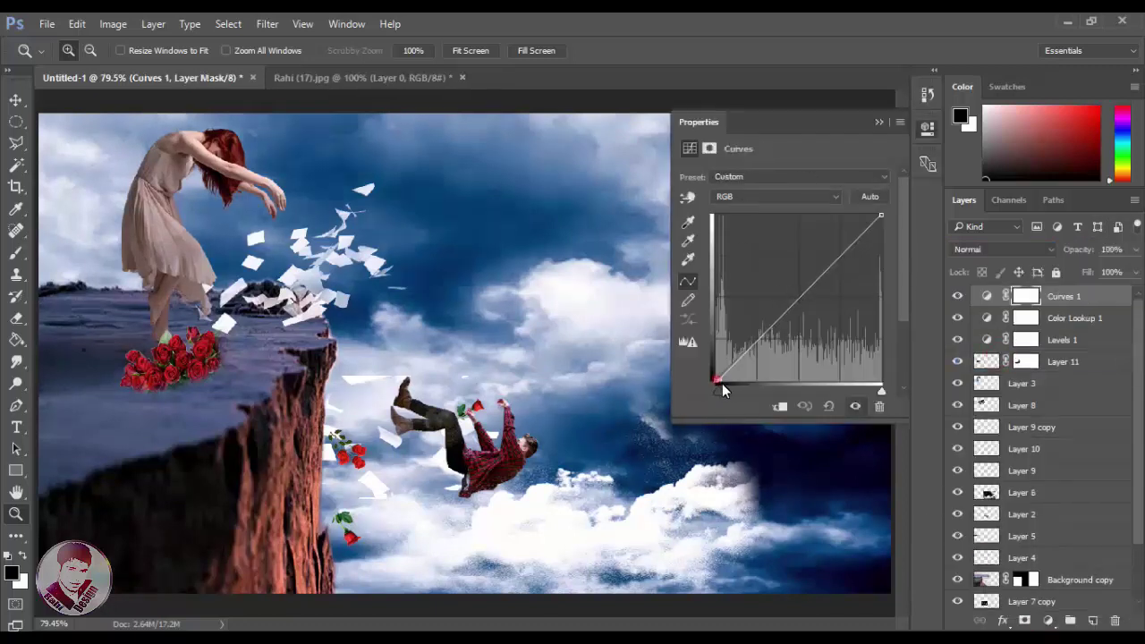
click(776, 196)
click(729, 238)
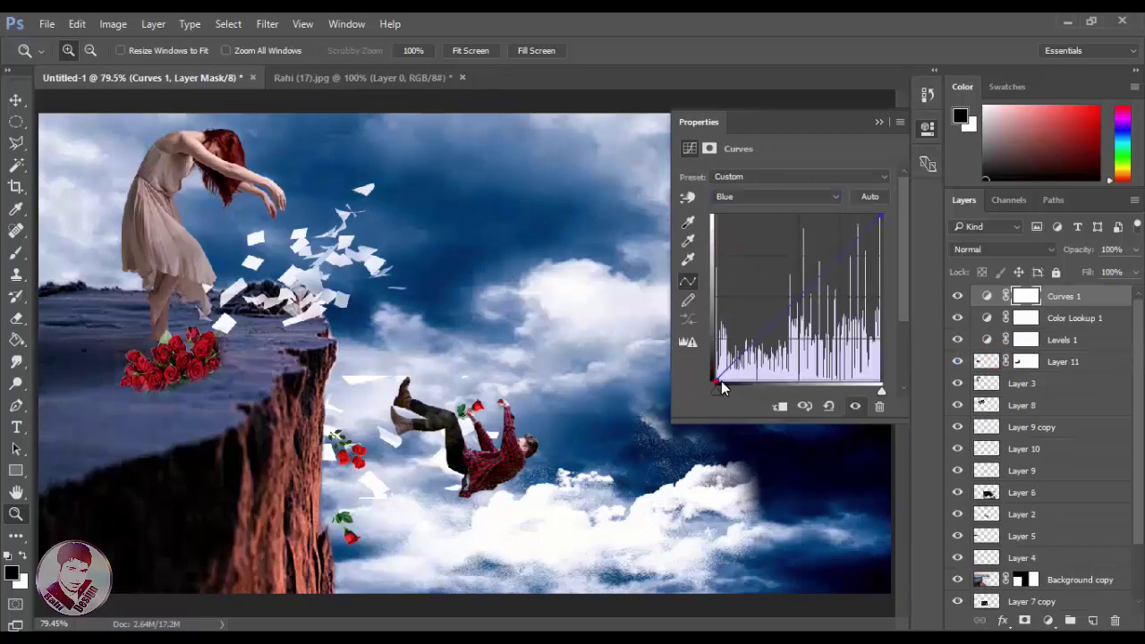
drag(731, 383, 720, 385)
drag(830, 279, 818, 270)
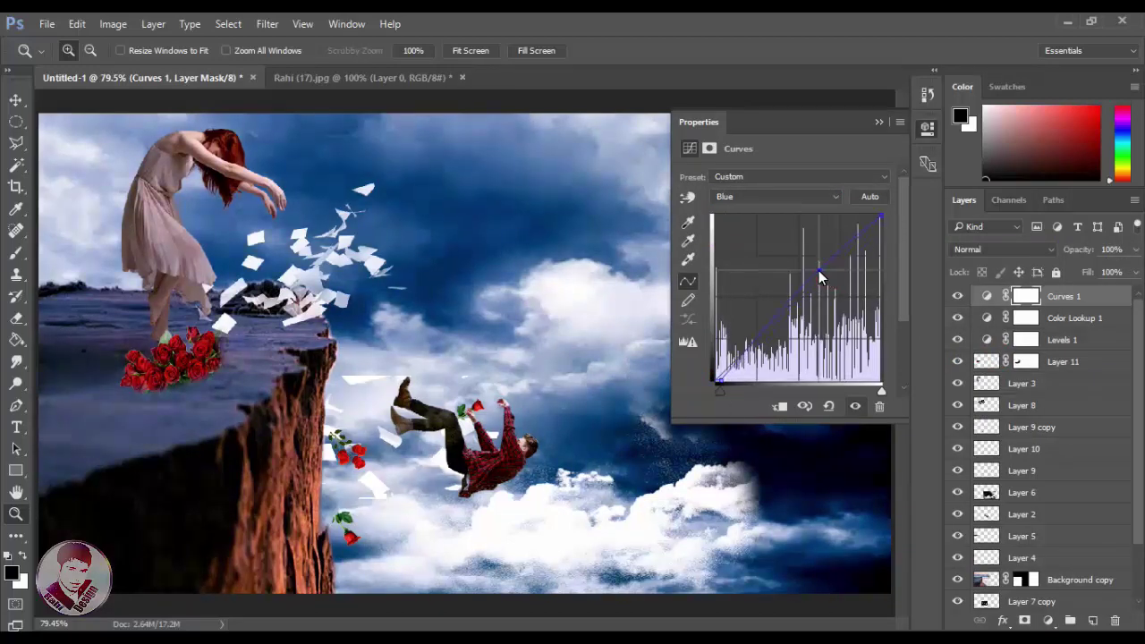
click(878, 122)
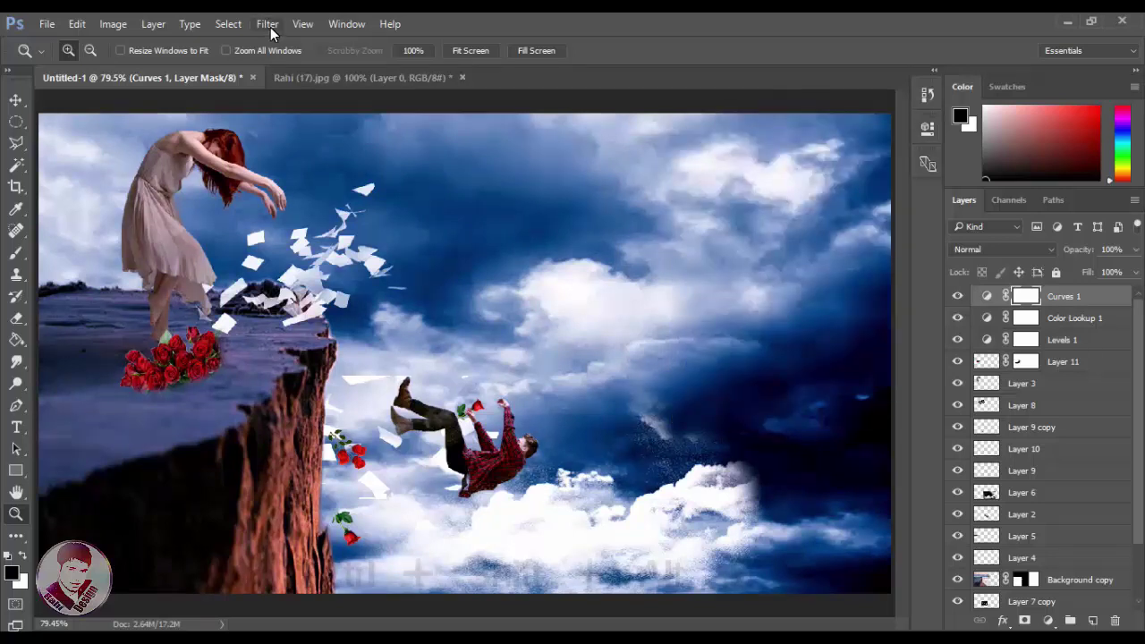
Stamp visible layers into Layer 12 and apply Color Efex Pro 4's Ink filter
key(ctrl+shift+alt+e)
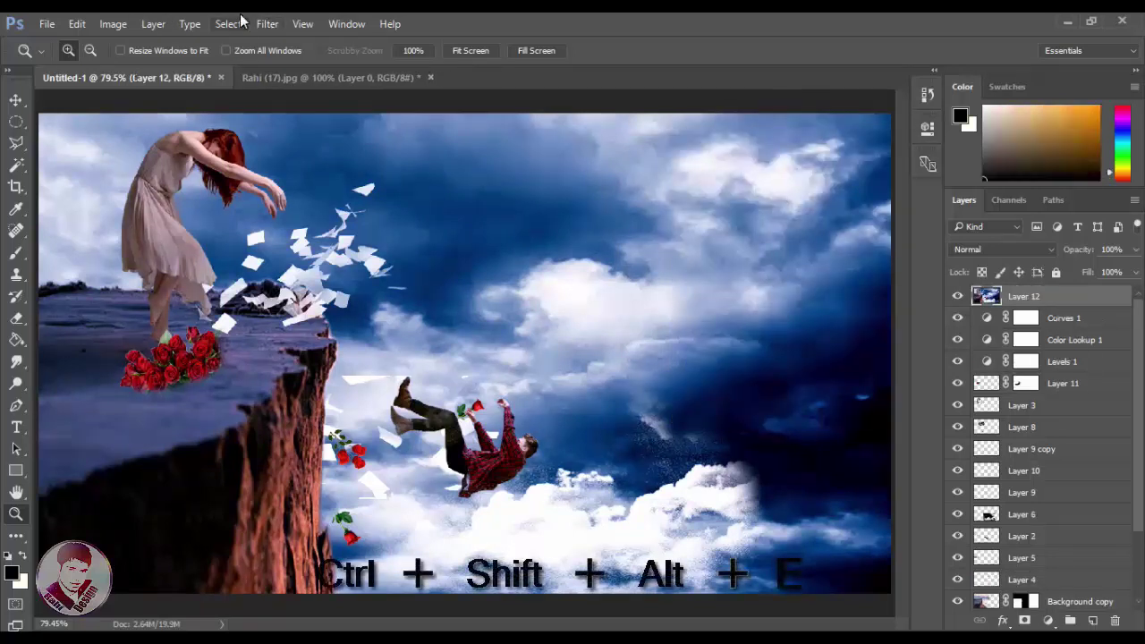
click(268, 24)
click(555, 392)
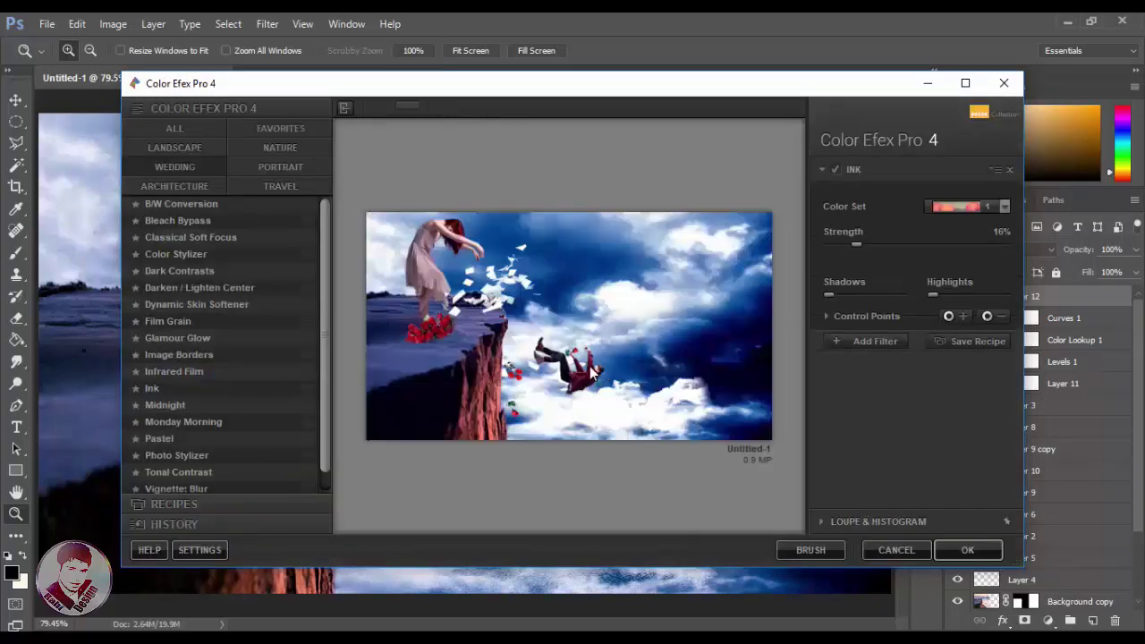
click(948, 550)
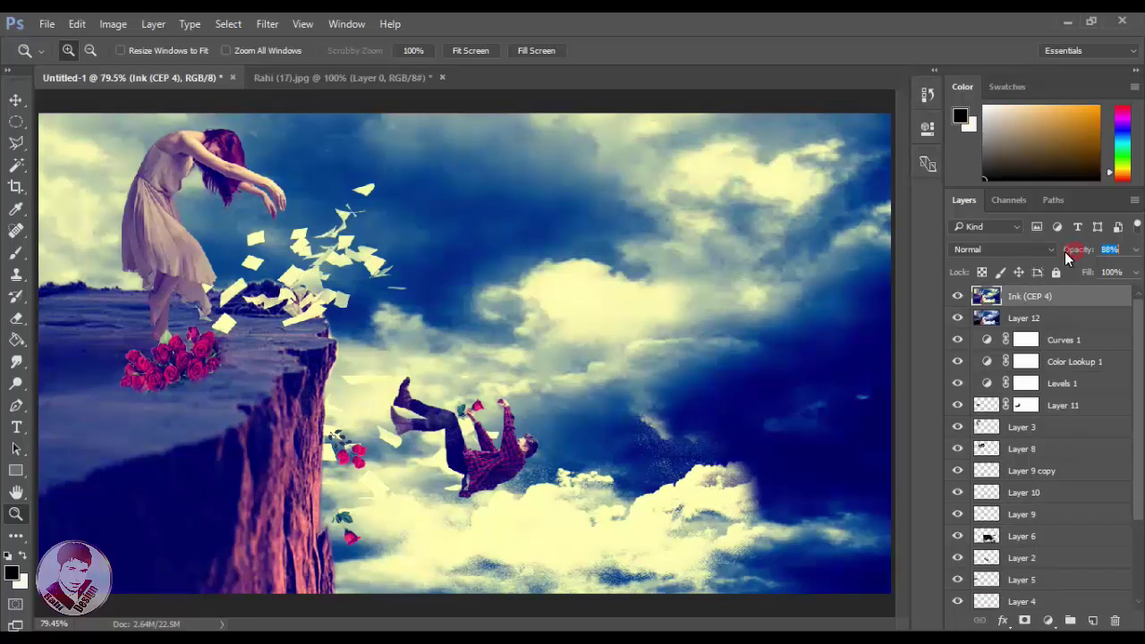
Lower the Ink (CEP 4) layer's opacity to about 40%
drag(1067, 258, 1094, 257)
text(40)
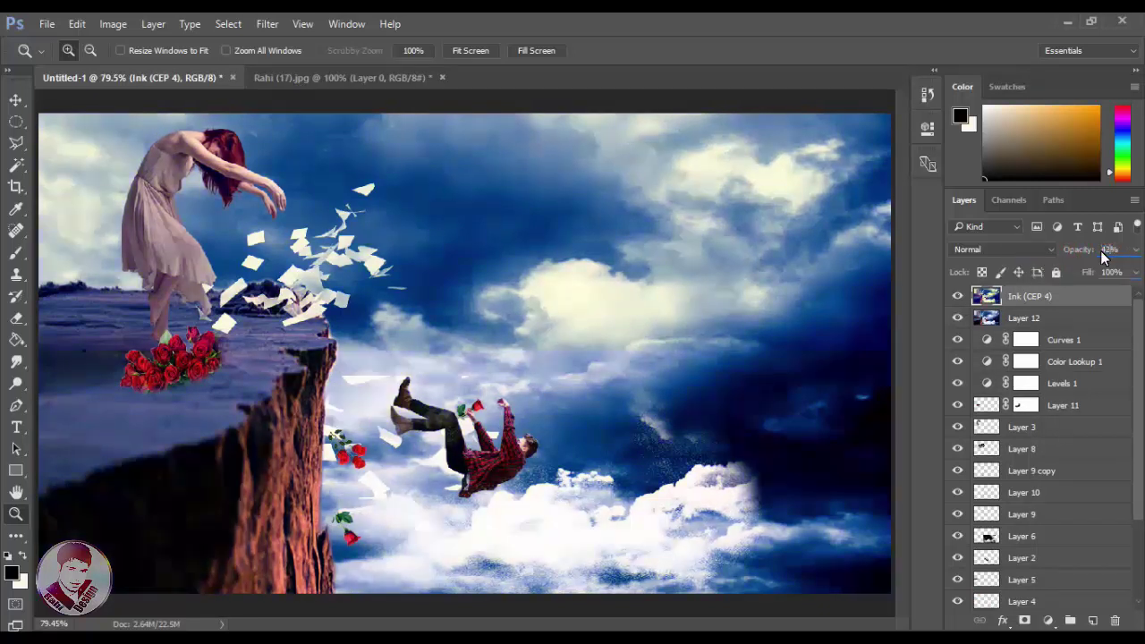
click(955, 300)
drag(1080, 251, 1077, 252)
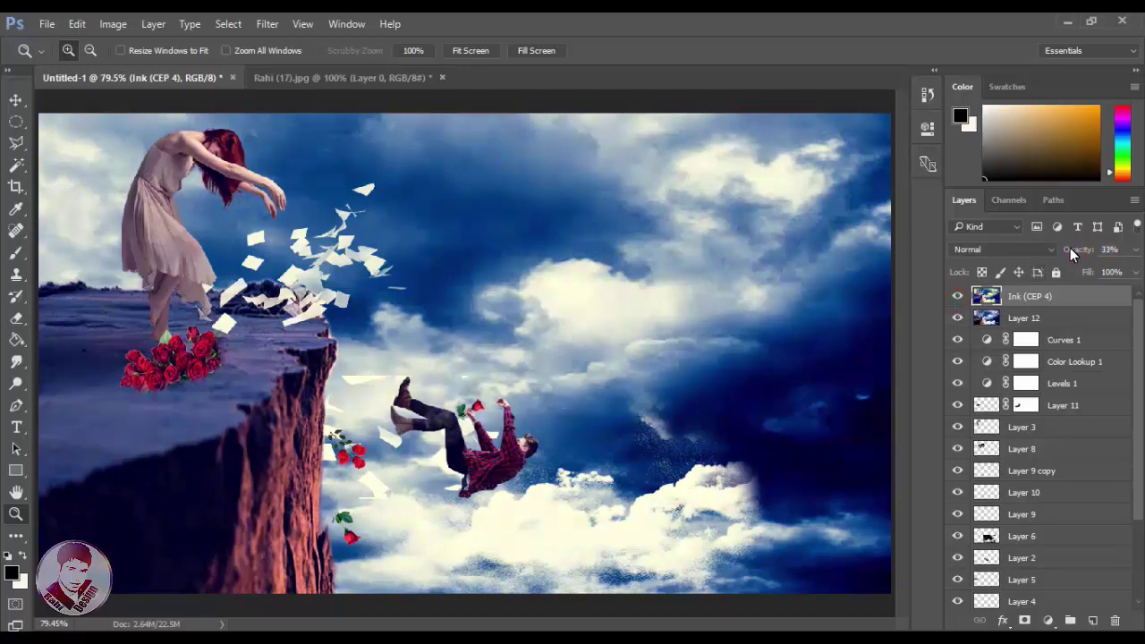